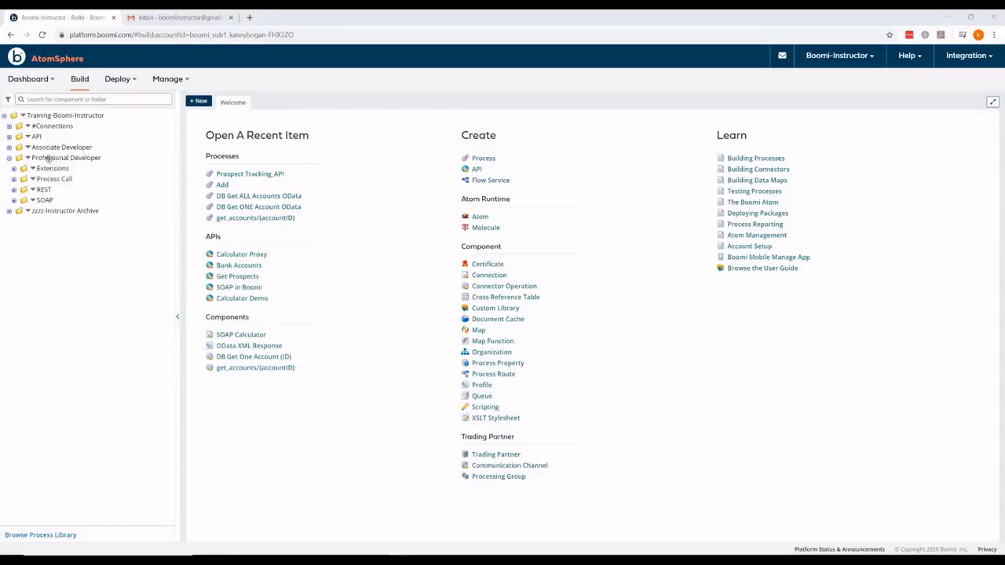
# Step: Create a new 'Business Rules' folder under the Professional Developer folder
pyautogui.rightClick(30, 159)
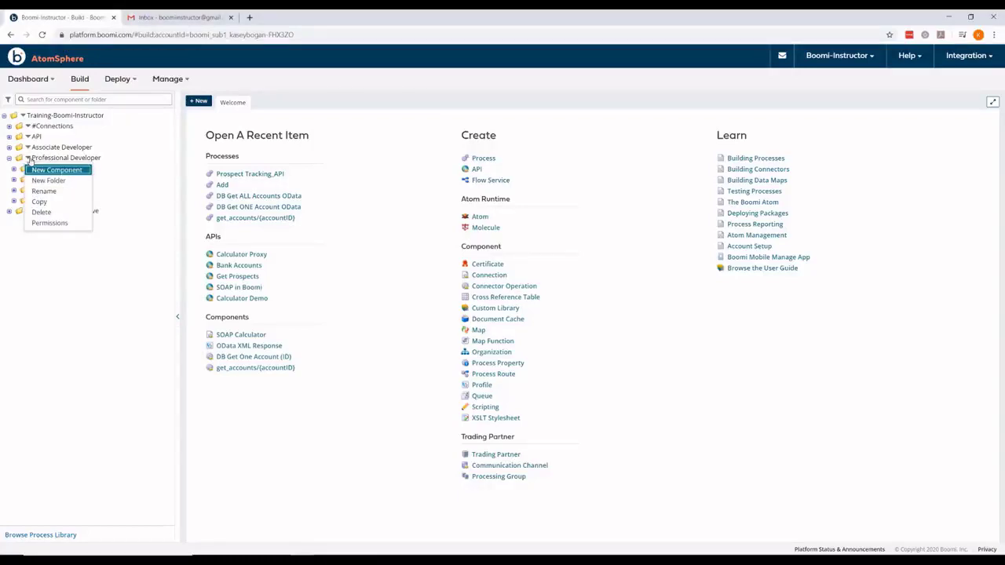
pyautogui.click(47, 180)
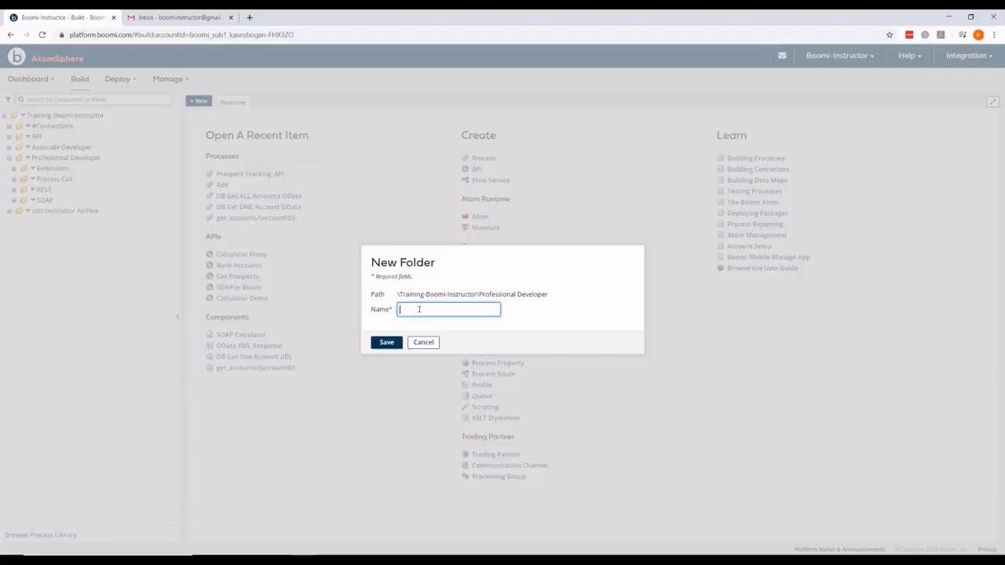
pyautogui.write('Business Rules')
pyautogui.press('Return')
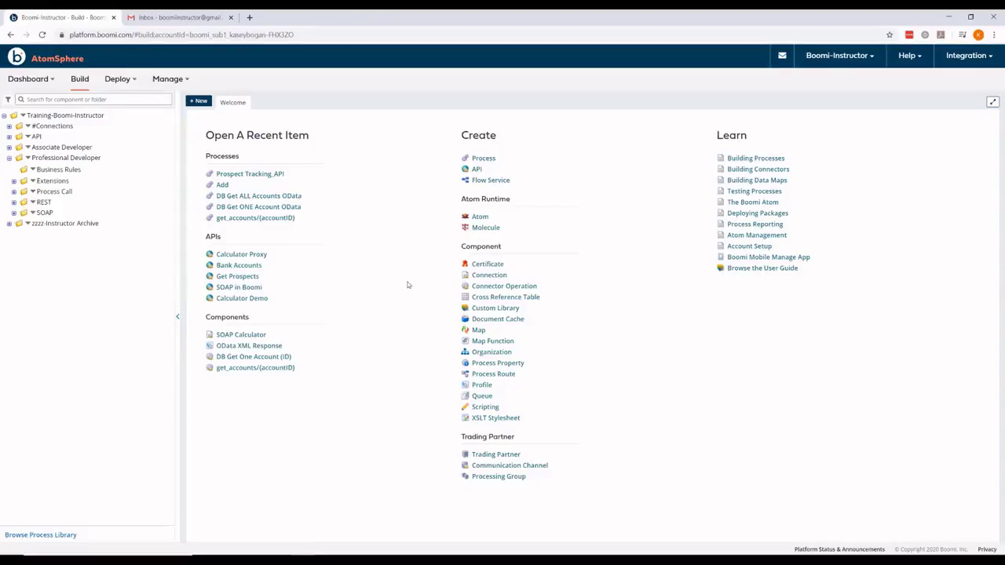
# Step: Find Athens Books by searching 'business rule', install it into Business Rules, and open it
pyautogui.click(41, 536)
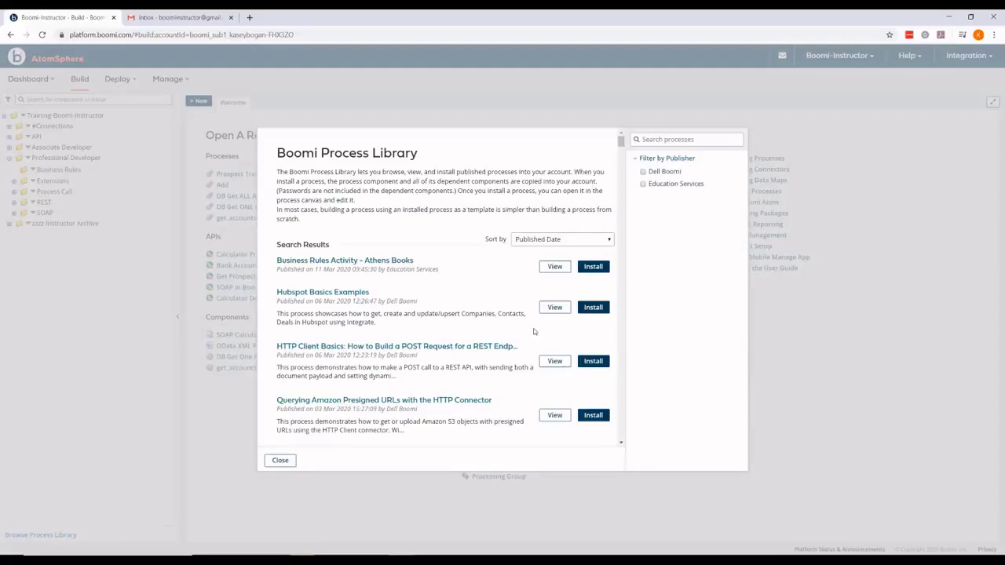
pyautogui.click(666, 139)
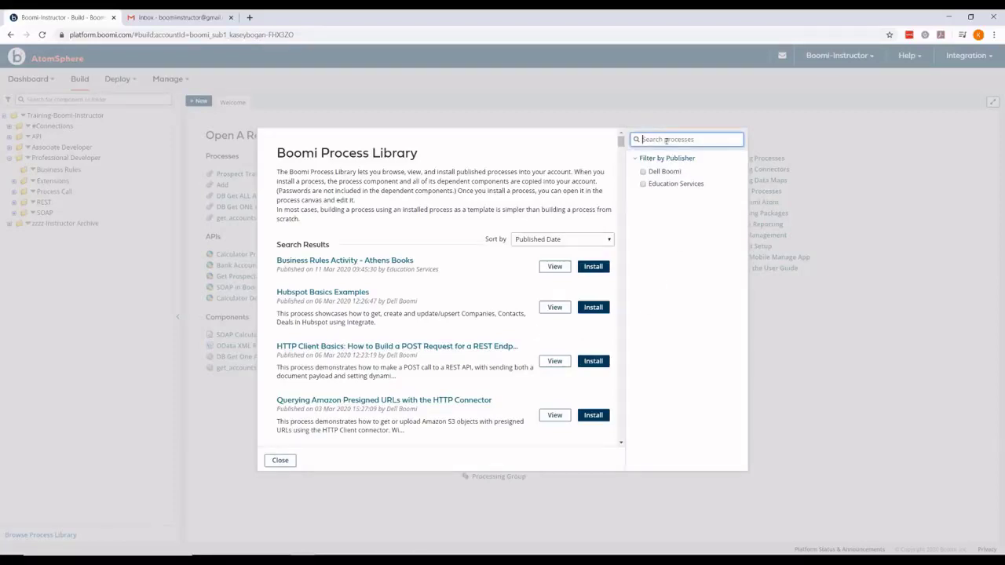
pyautogui.write('business rules')
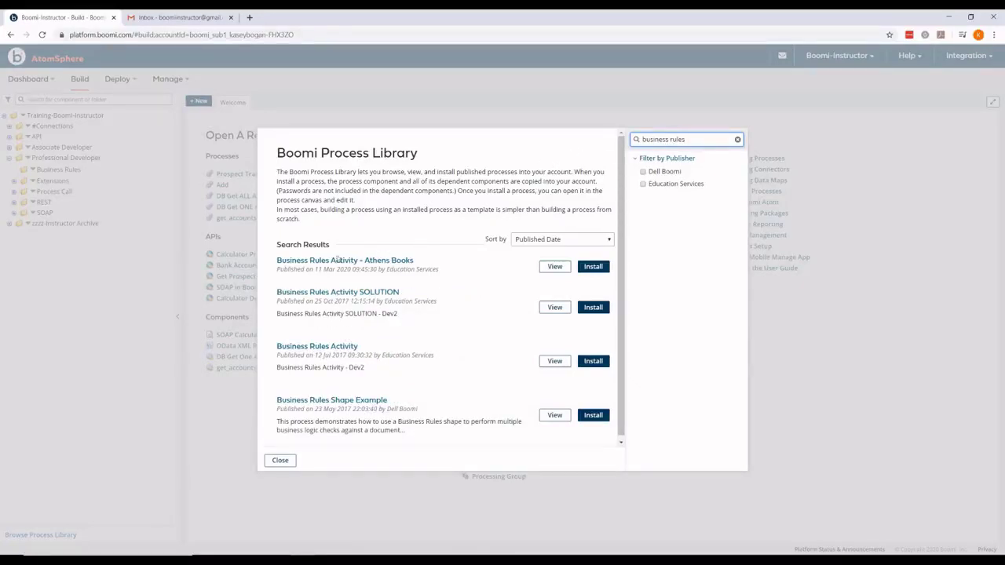
pyautogui.click(594, 267)
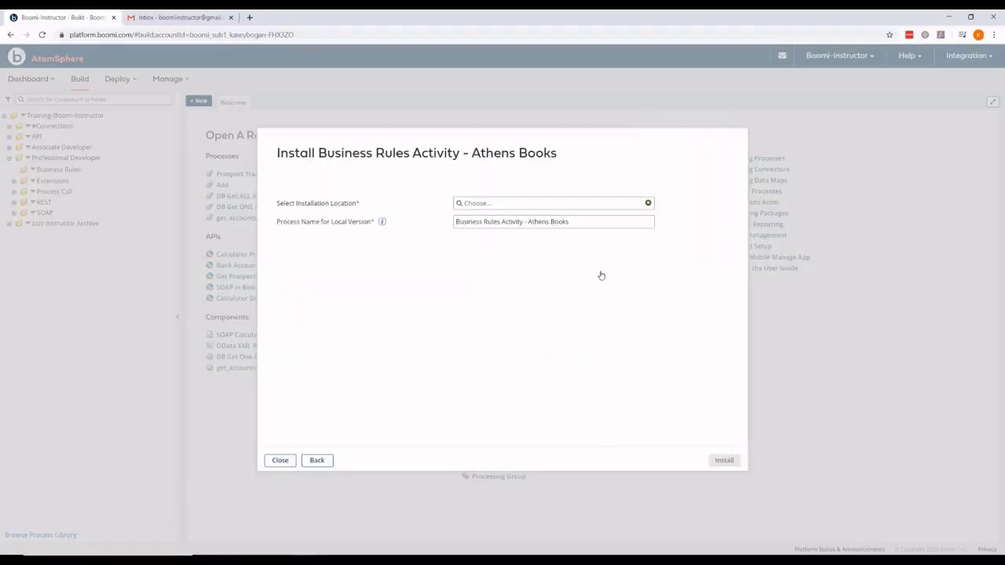
pyautogui.click(507, 206)
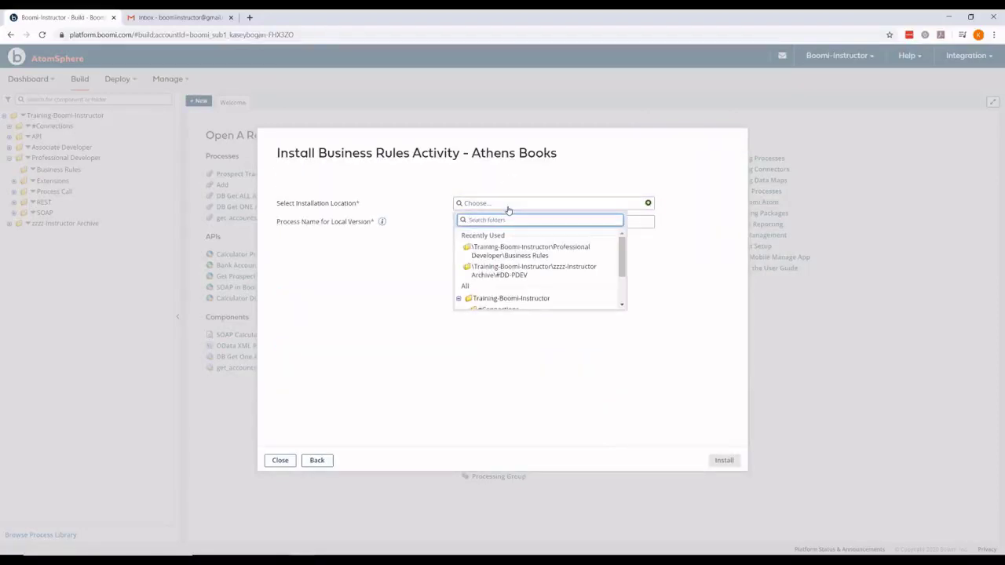
pyautogui.click(512, 251)
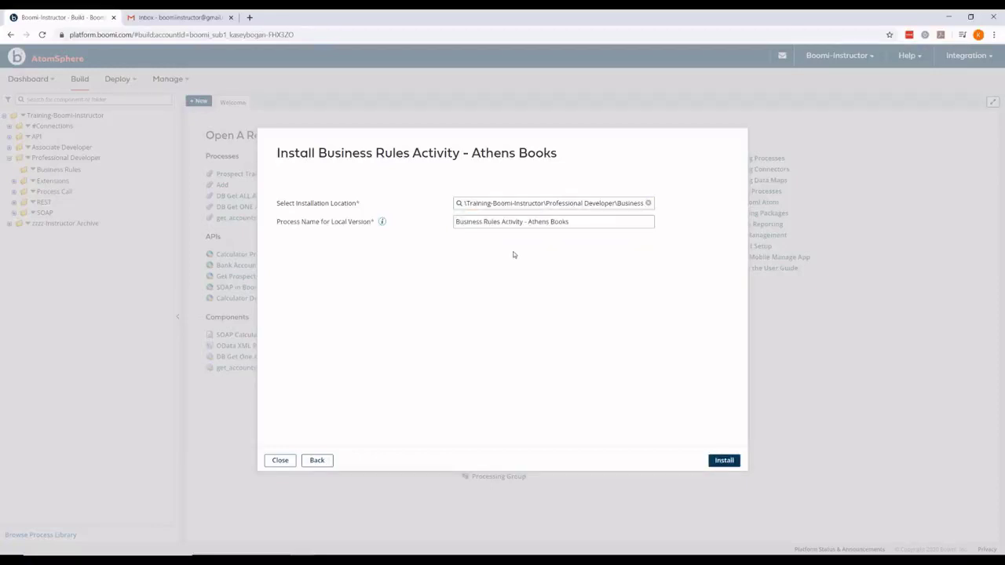
pyautogui.click(719, 461)
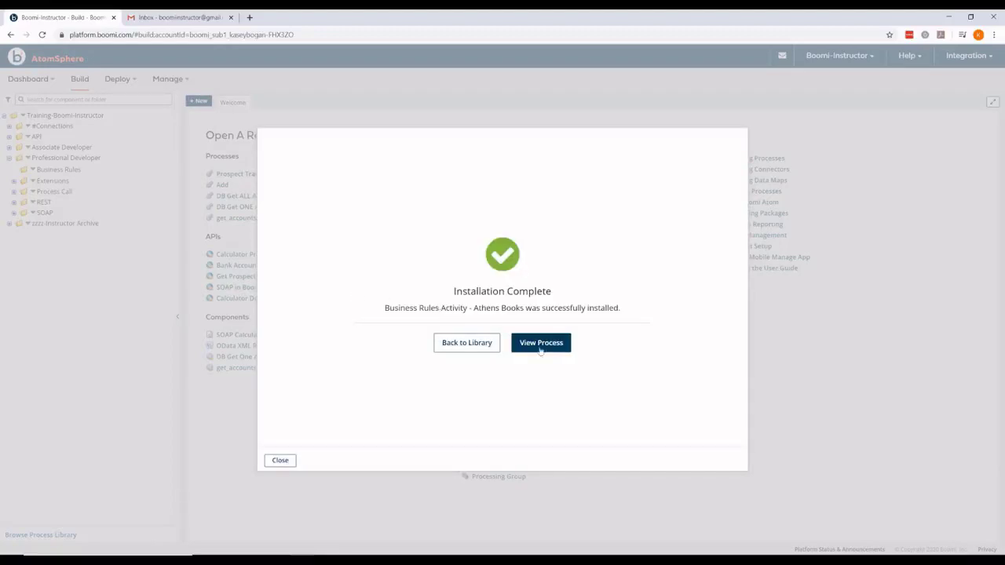
pyautogui.click(553, 348)
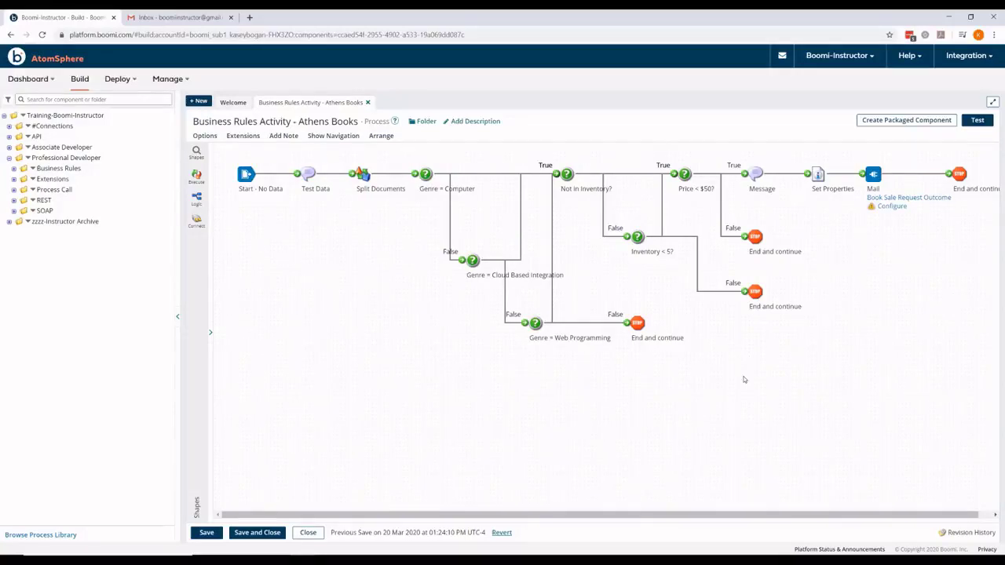
# Step: Set the Mail step's connection to Boomi Training (Mail) from #Connections
pyautogui.click(872, 171)
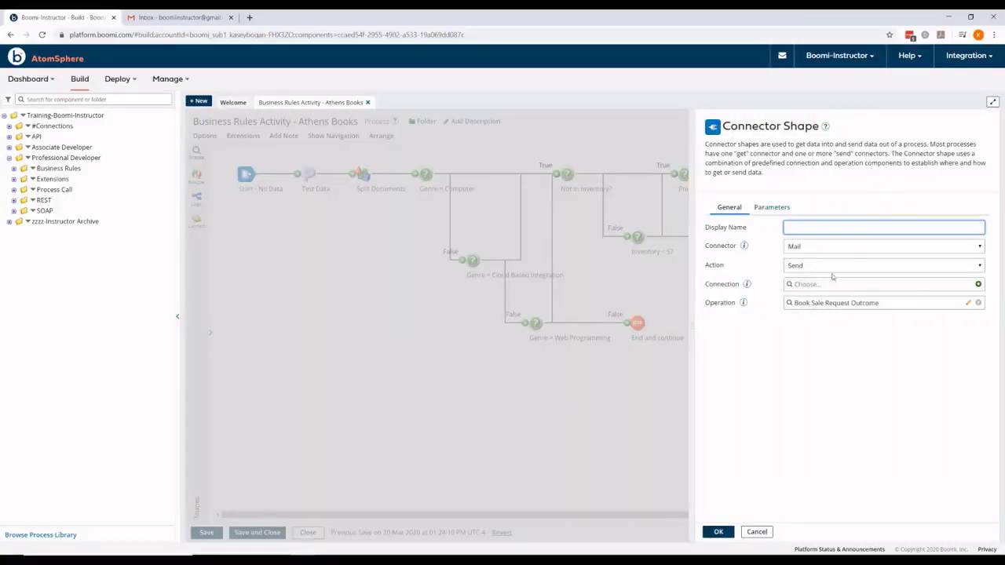
pyautogui.click(831, 287)
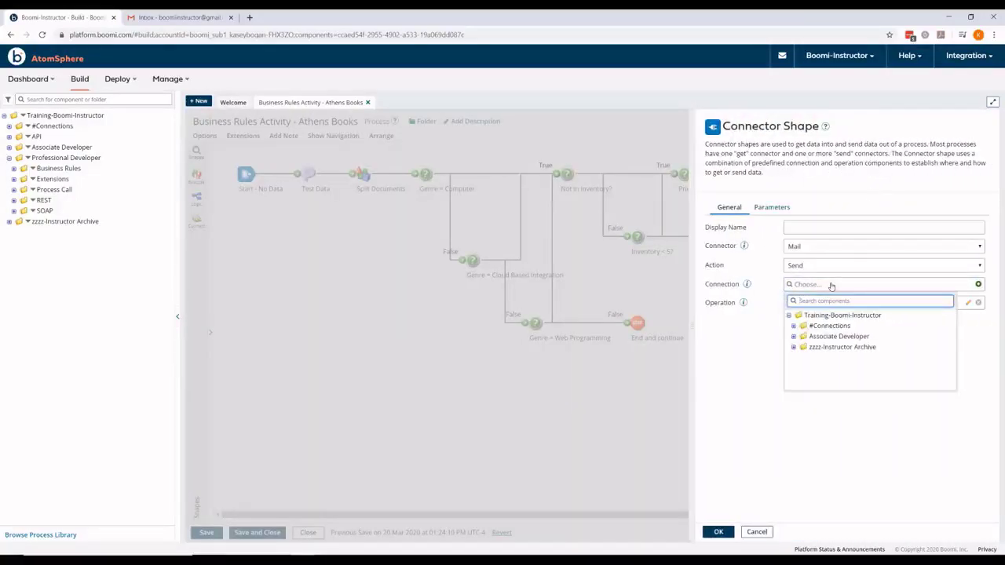
pyautogui.click(794, 326)
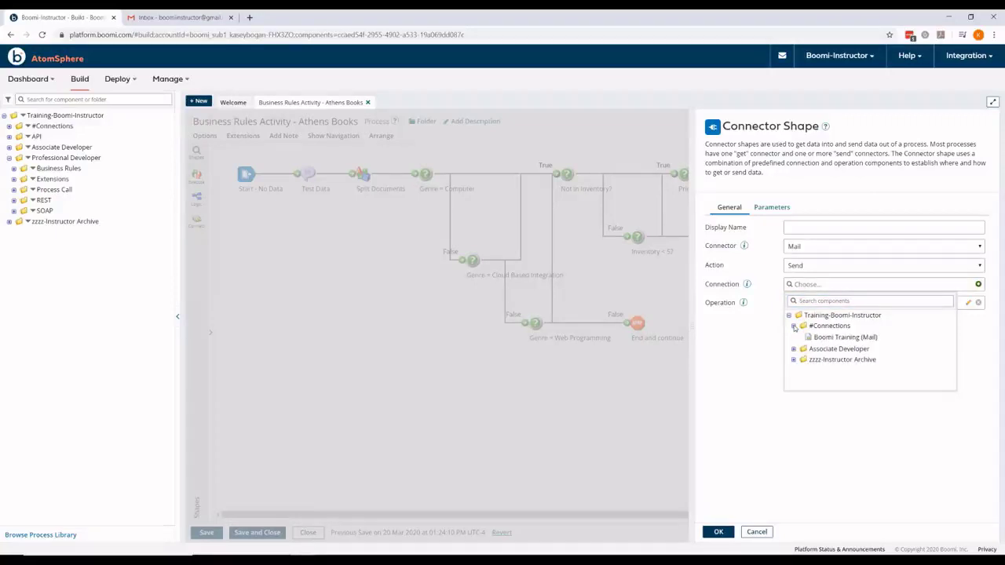
pyautogui.click(848, 340)
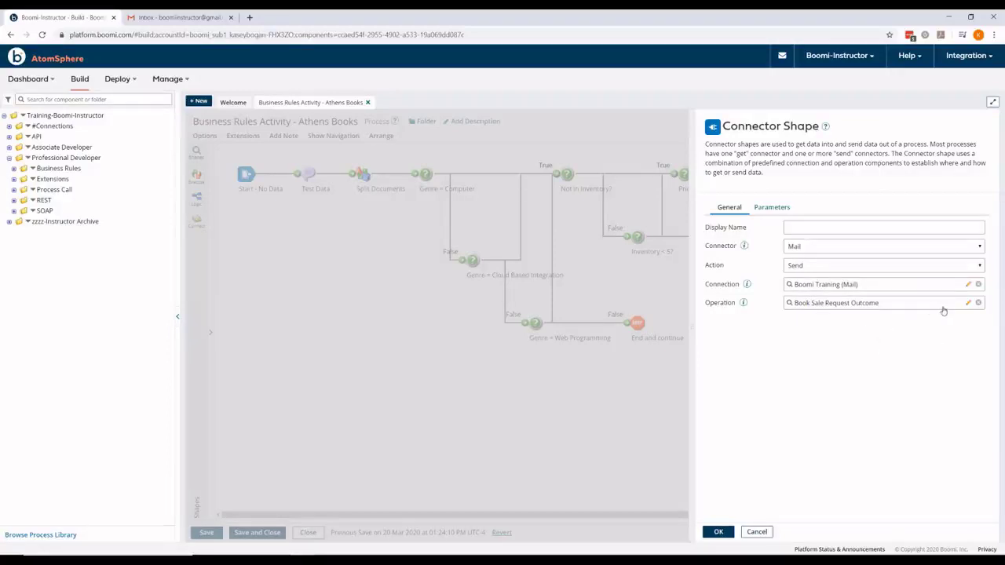
pyautogui.click(969, 306)
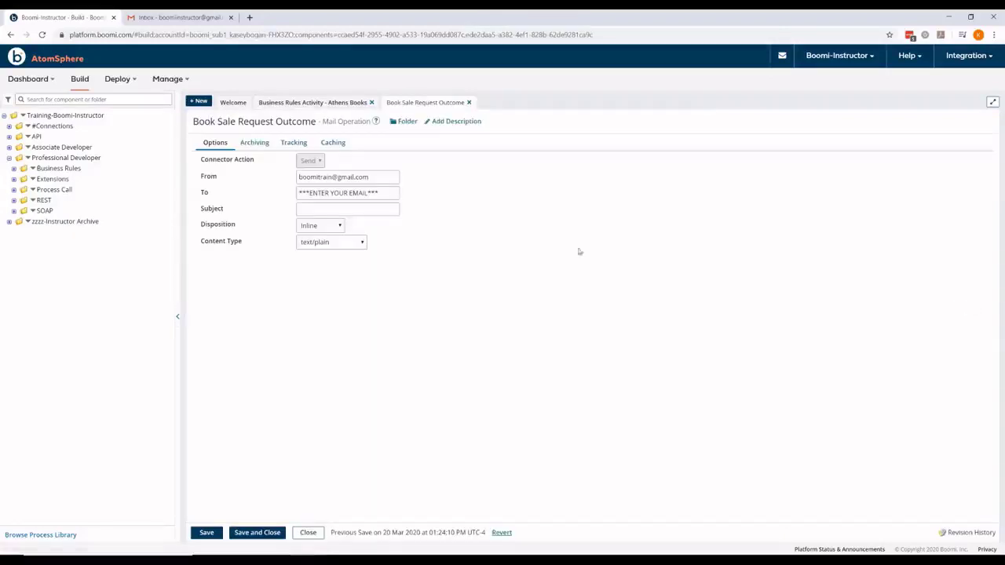
pyautogui.moveTo(384, 192); pyautogui.dragTo(382, 191)
pyautogui.tripleClick(382, 191)
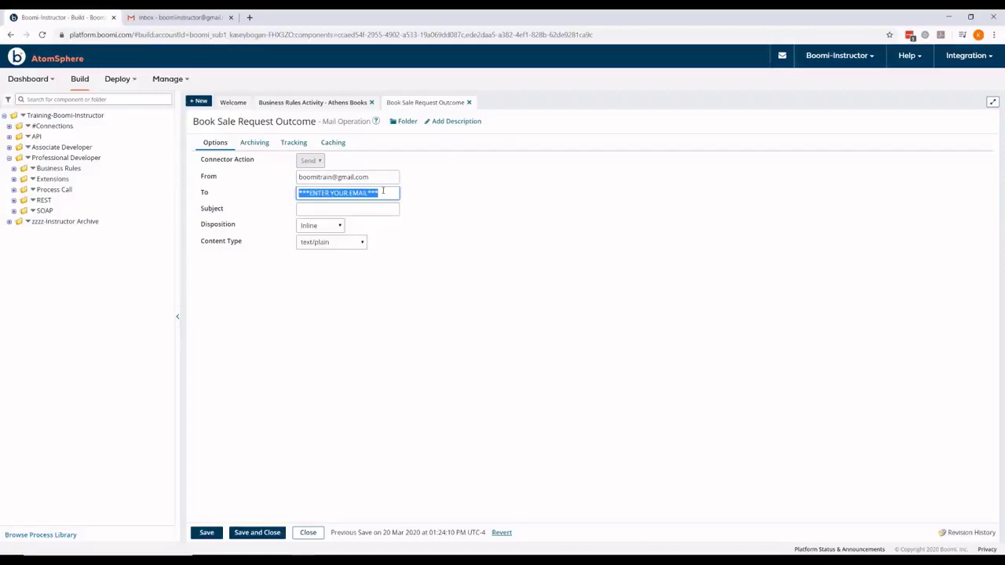
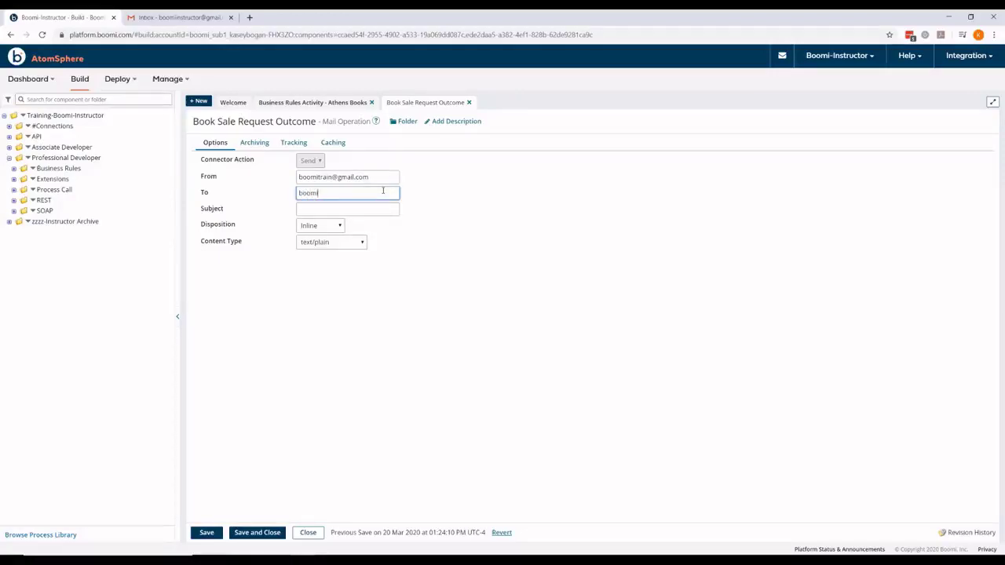
pyautogui.click(266, 533)
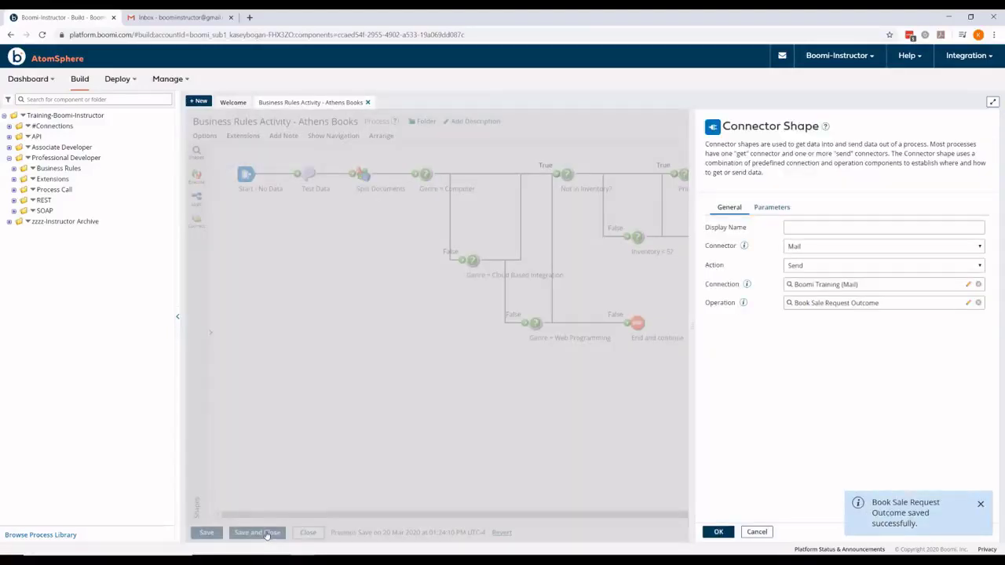
pyautogui.click(731, 532)
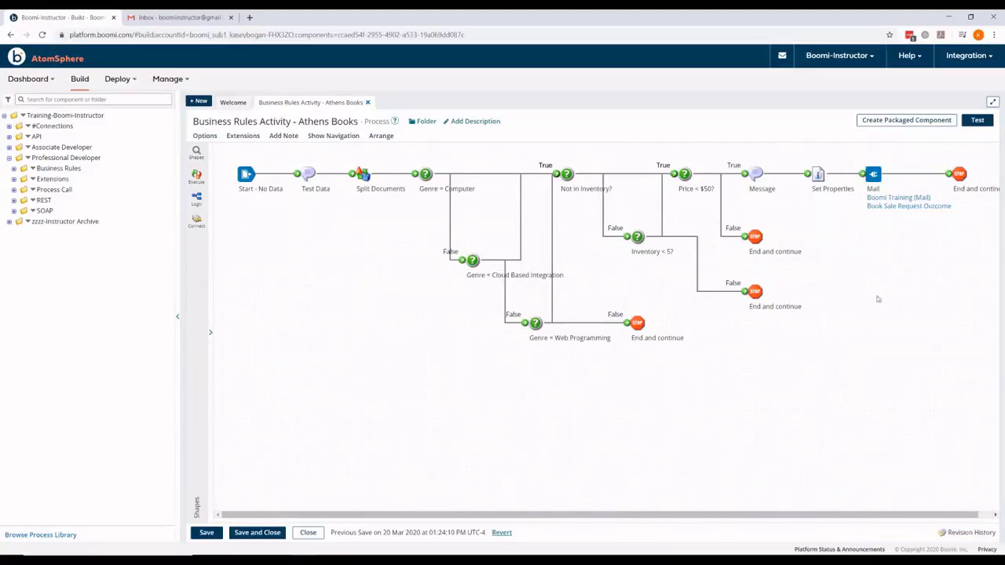
# Step: Save the Athens Books process changes and launch a test run on Test Atom Cloud
pyautogui.click(978, 121)
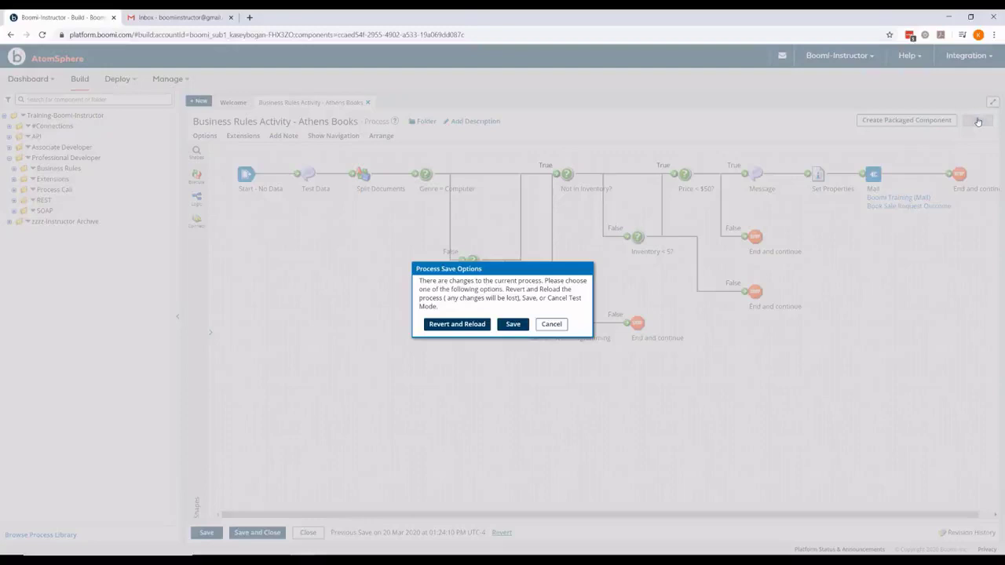
pyautogui.click(512, 324)
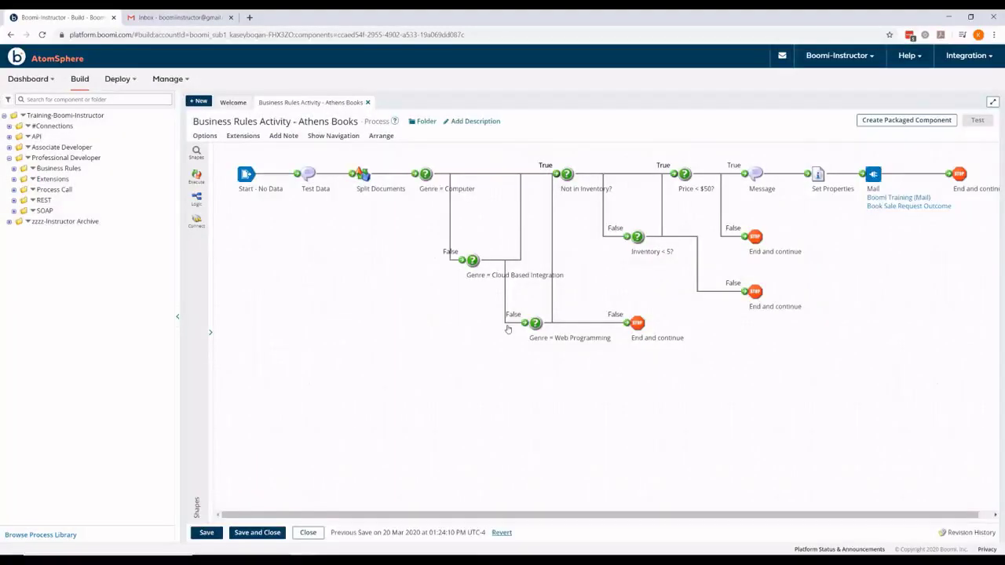
pyautogui.click(324, 188)
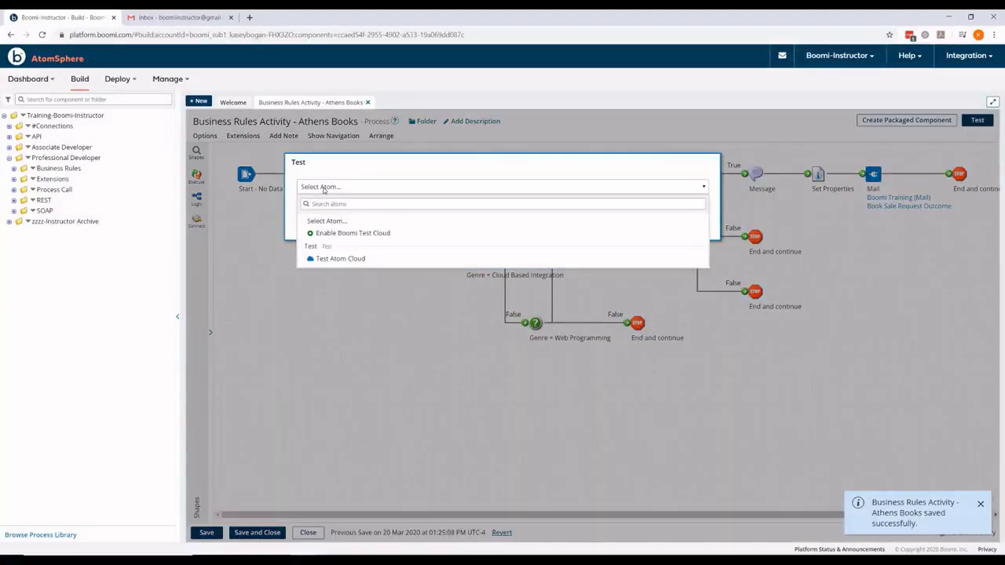
pyautogui.click(328, 258)
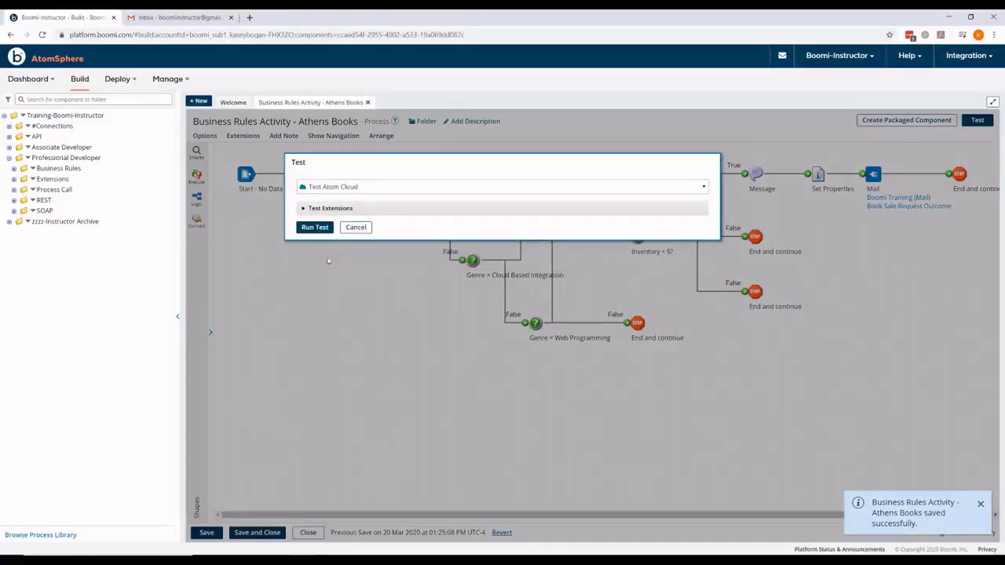
pyautogui.click(317, 227)
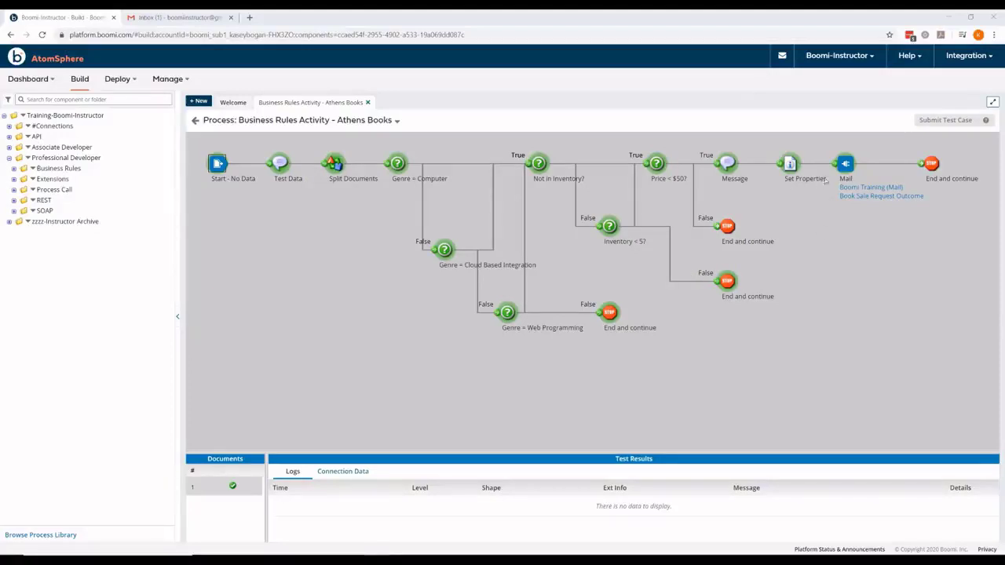
# Step: Check the Mail step's test document showing the C++ book accepted at 44.95, then exit test mode
pyautogui.click(847, 165)
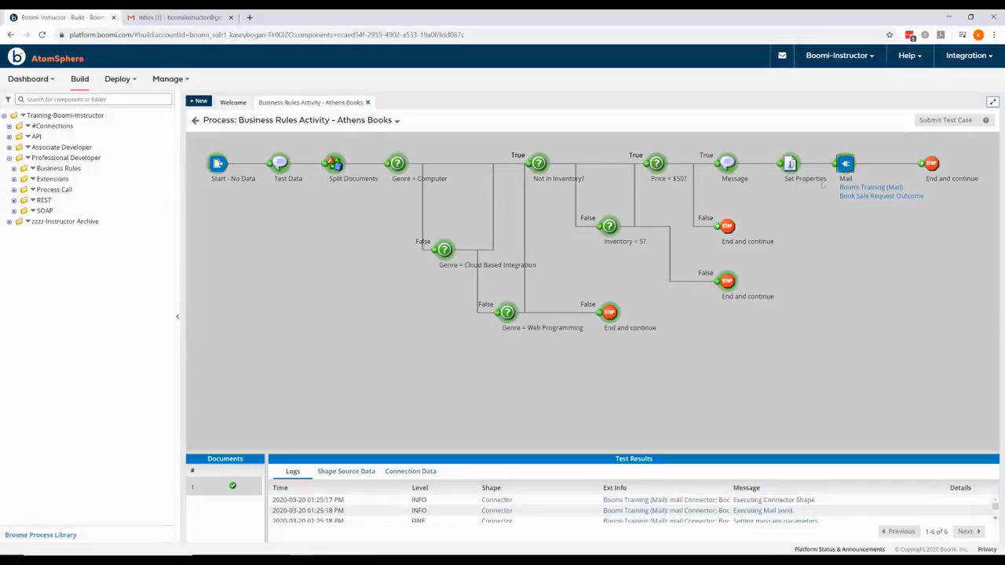
pyautogui.click(363, 473)
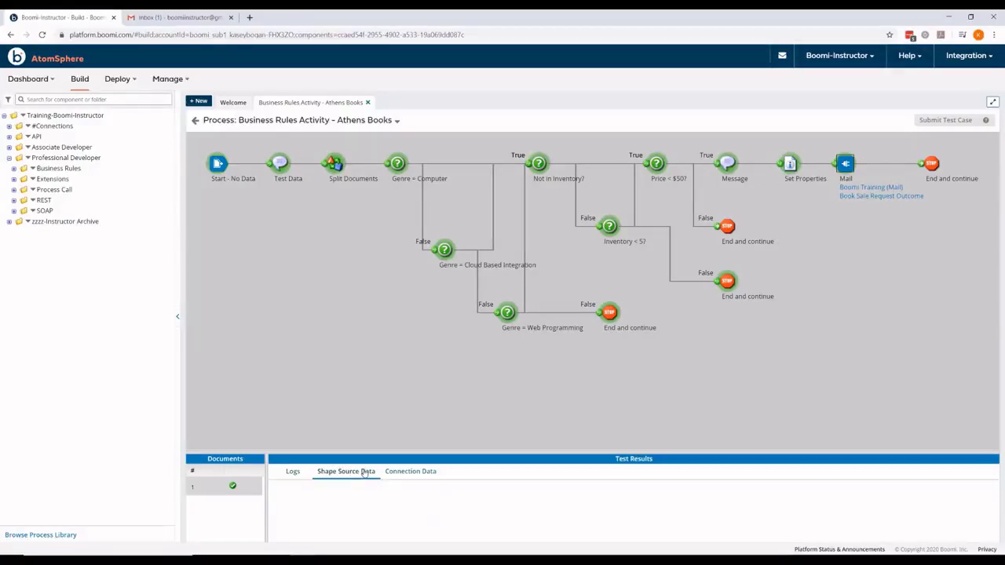
pyautogui.moveTo(363, 454); pyautogui.dragTo(359, 415)
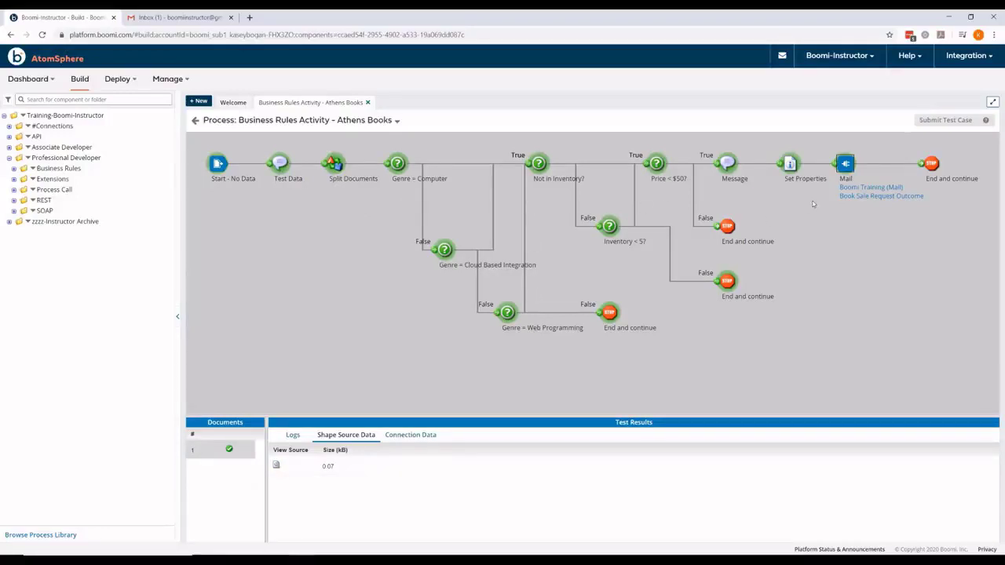
pyautogui.click(277, 467)
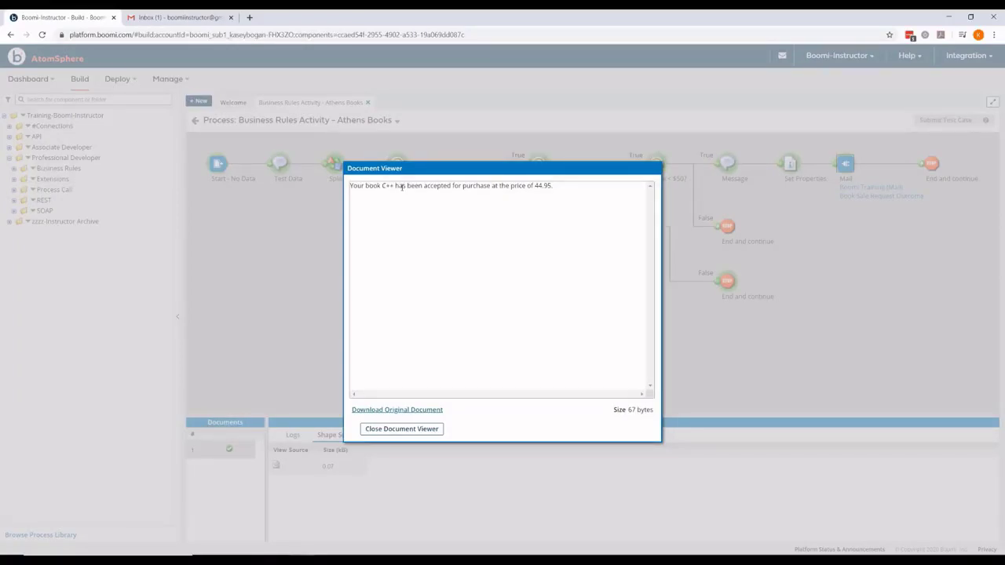
pyautogui.click(401, 429)
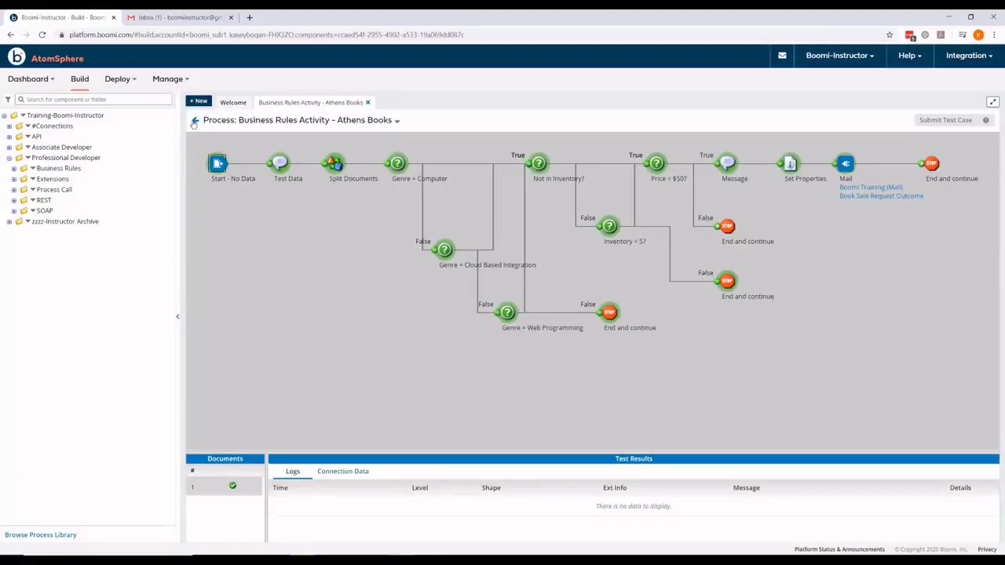
pyautogui.click(195, 122)
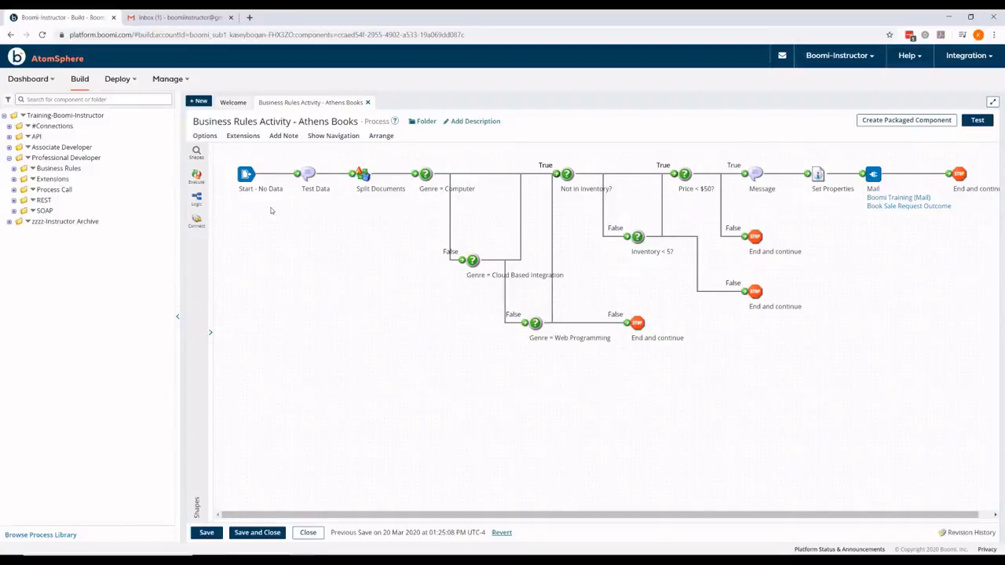
# Step: Disconnect Genre = Computer and Message, then move the ten decision shapes down and left
pyautogui.moveTo(414, 174); pyautogui.dragTo(405, 174)
pyautogui.moveTo(745, 173); pyautogui.dragTo(728, 174)
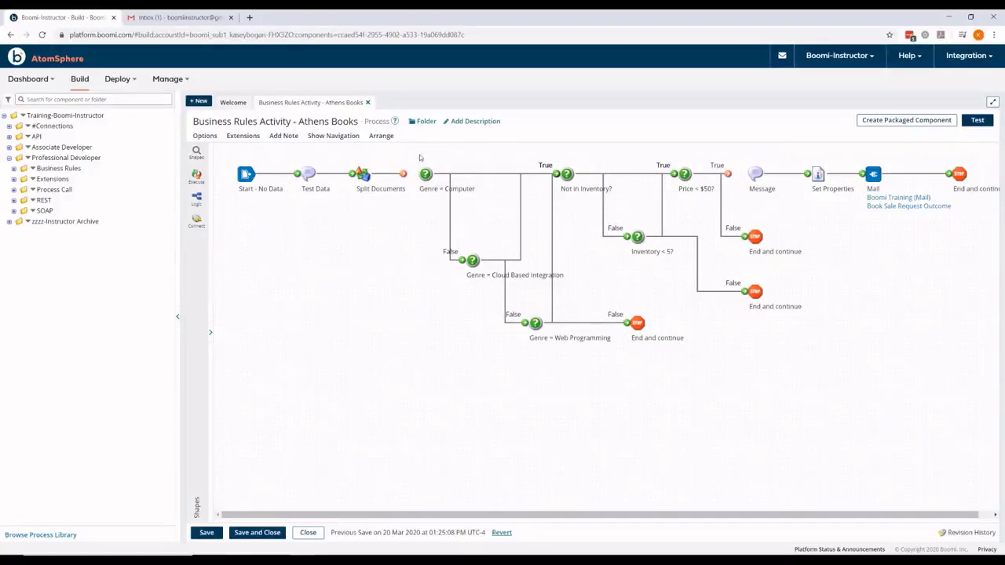
pyautogui.moveTo(366, 176)
pyautogui.moveTo(415, 154); pyautogui.dragTo(776, 370)
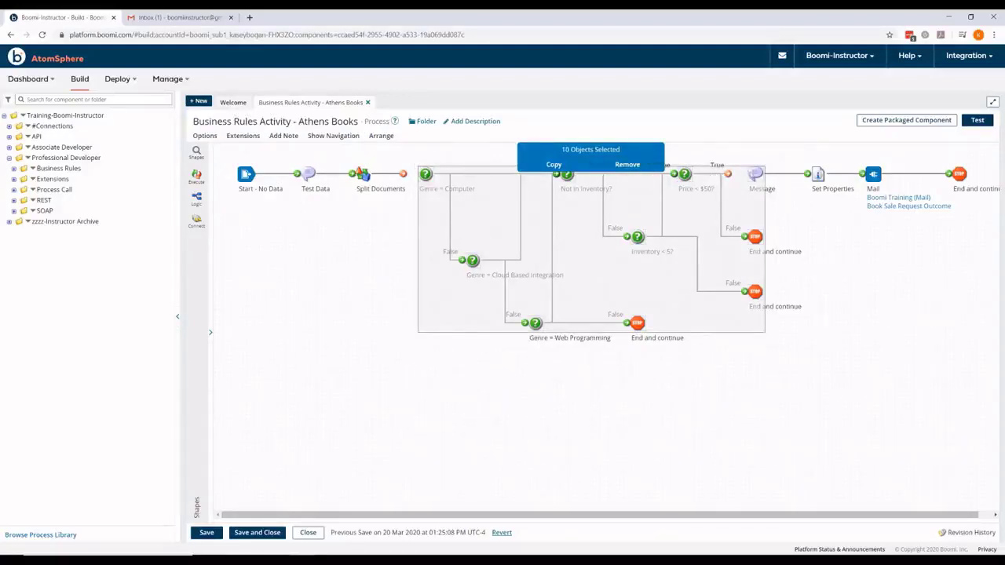
pyautogui.moveTo(752, 174)
pyautogui.mouseDown()
pyautogui.moveTo(723, 271)
pyautogui.moveTo(681, 313)
pyautogui.moveTo(713, 167)
pyautogui.moveTo(733, 175)
pyautogui.mouseUp()
pyautogui.click(700, 249)
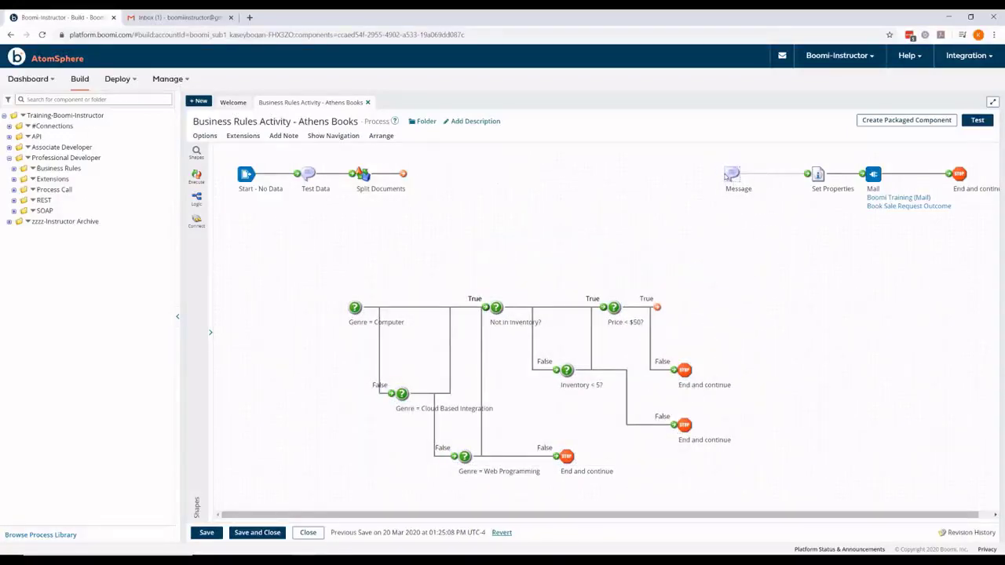
pyautogui.click(201, 199)
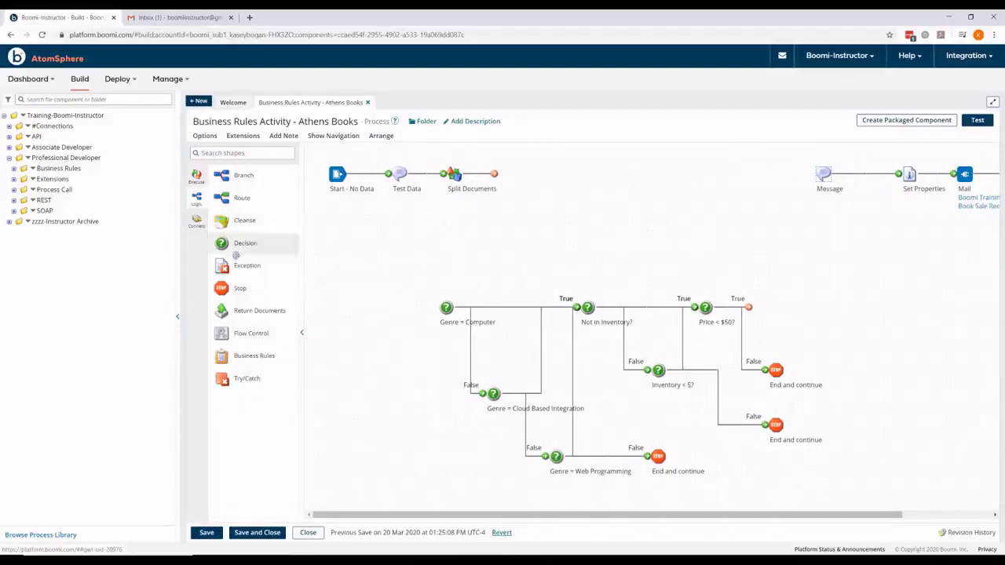
# Step: Place a Business Rules shape after Split Documents using the XML profile Book Catalog XML
pyautogui.moveTo(264, 355); pyautogui.dragTo(603, 176)
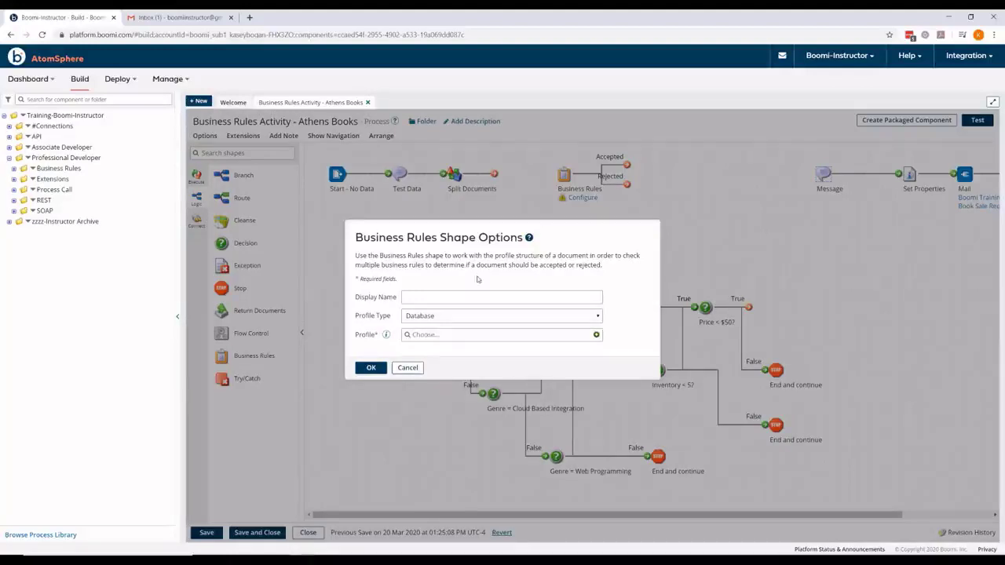
pyautogui.click(436, 318)
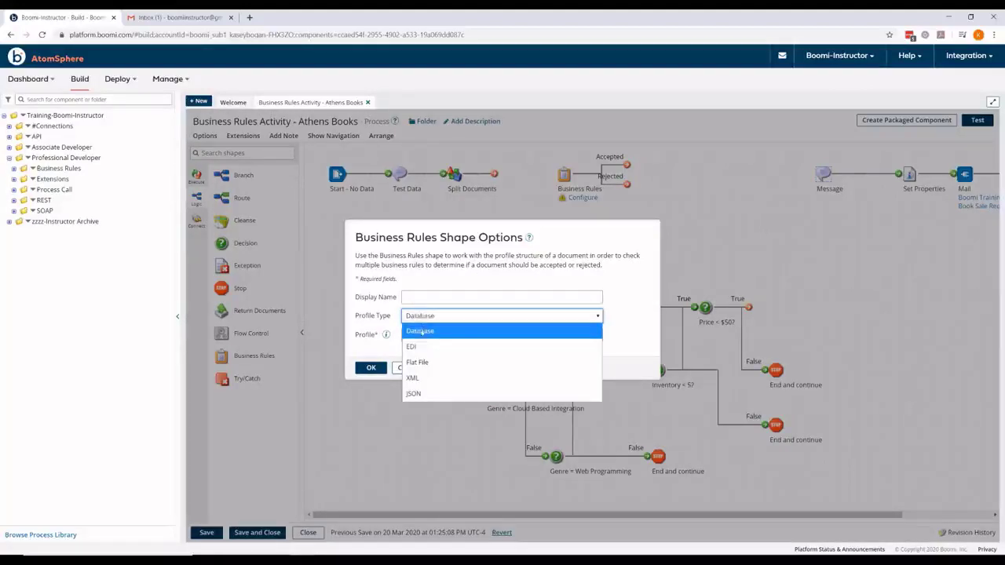
pyautogui.click(421, 379)
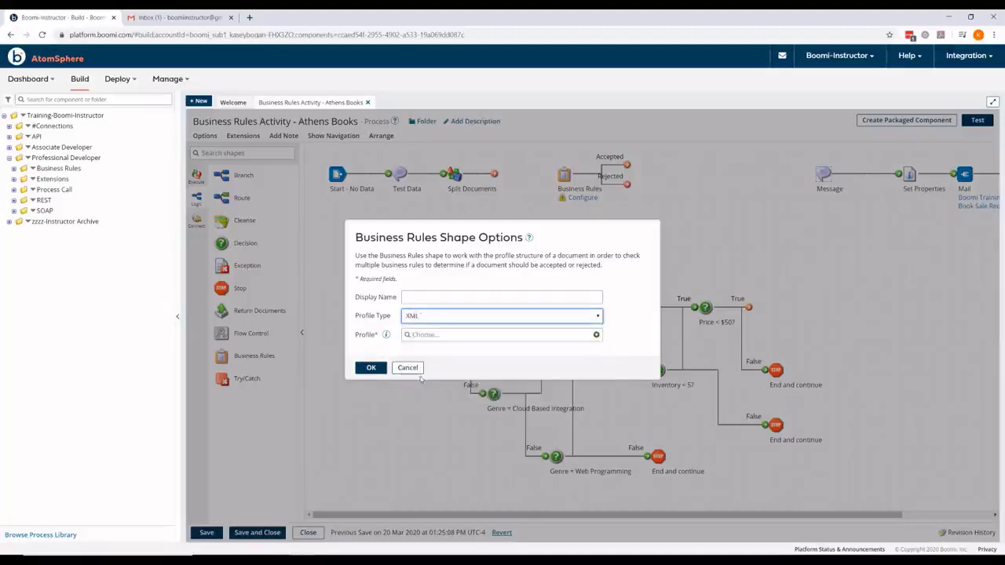
pyautogui.click(488, 336)
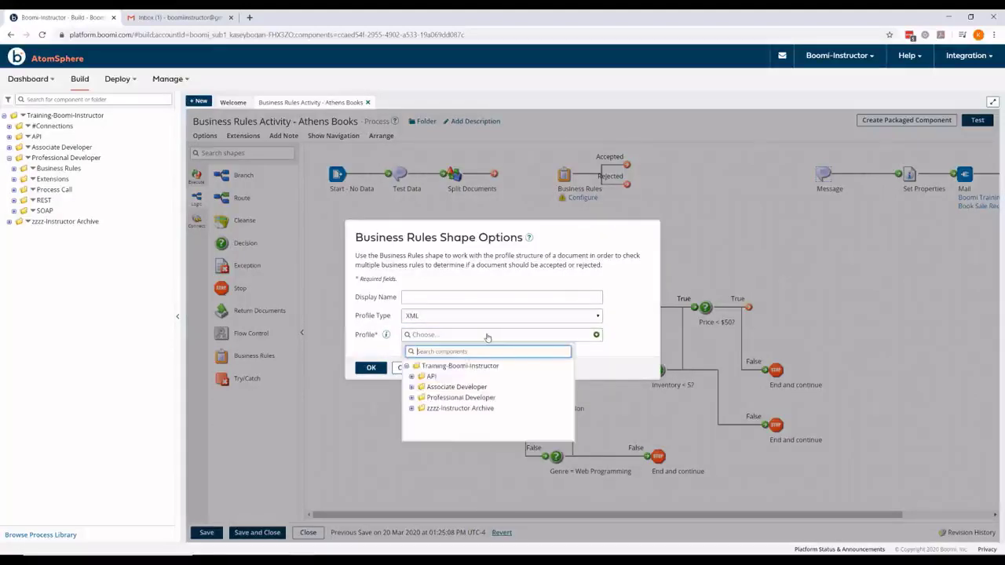
pyautogui.click(411, 398)
pyautogui.click(416, 409)
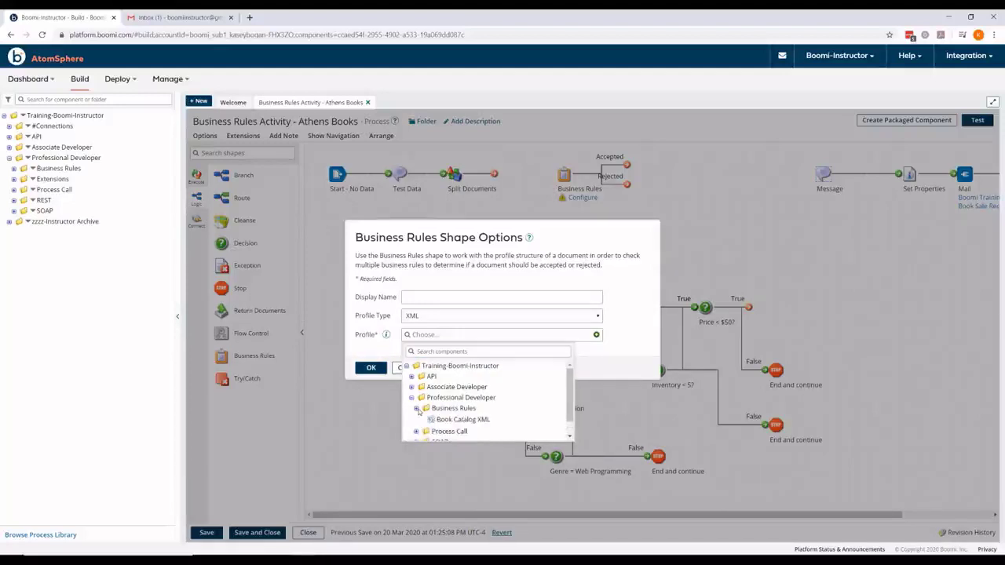
pyautogui.click(462, 420)
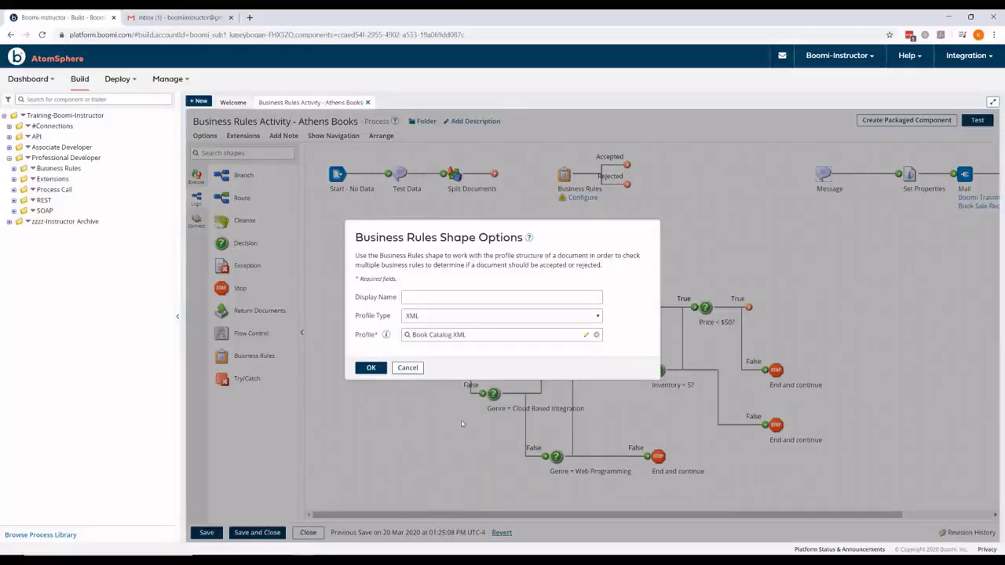
pyautogui.click(370, 367)
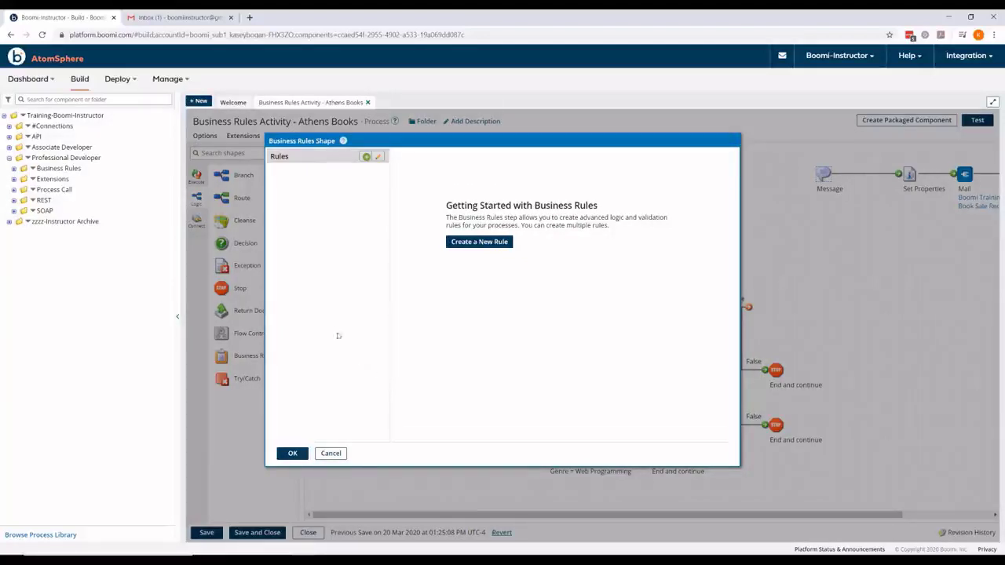
# Step: Add a new rule and rename it 'Tech Books Less than $50'
pyautogui.click(366, 158)
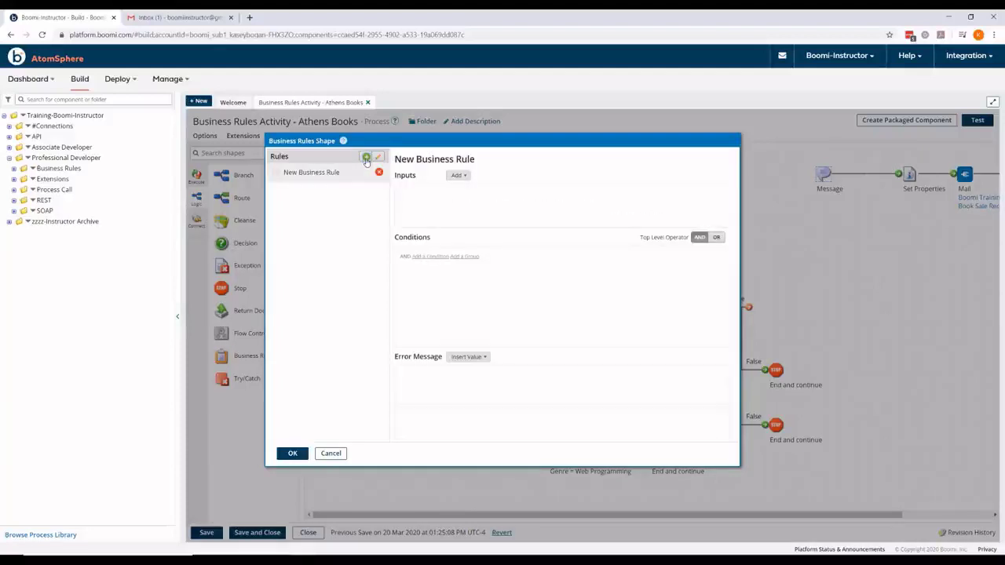
pyautogui.click(427, 160)
pyautogui.doubleClick(426, 160)
pyautogui.hotkey('ctrl', 'a')
pyautogui.write('Tech Books Less than $50')
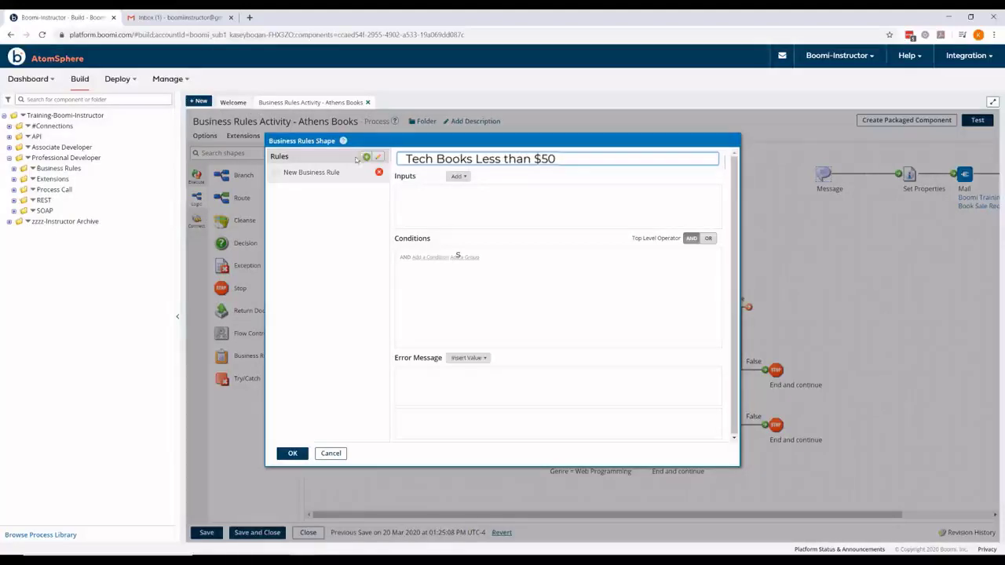
pyautogui.click(547, 174)
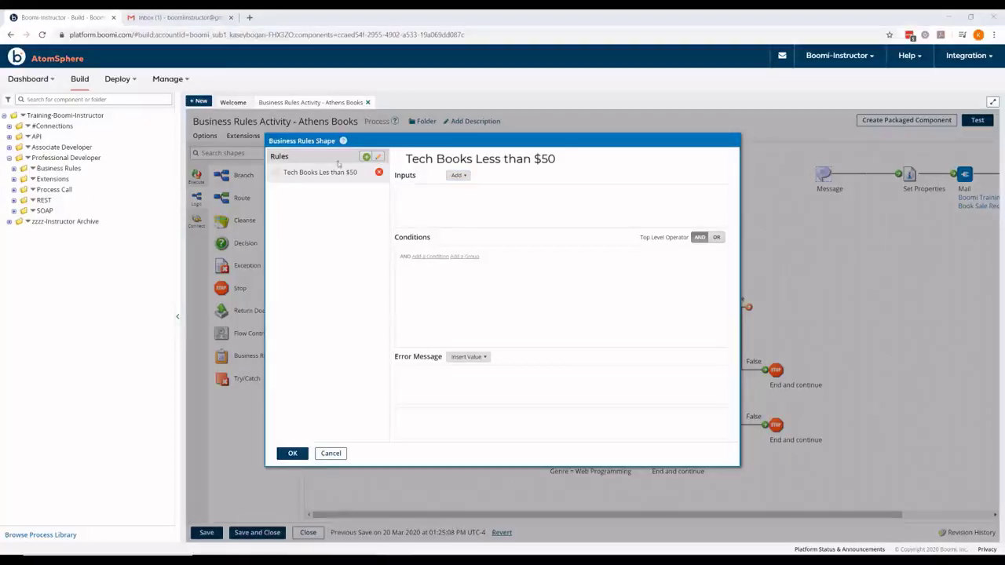
# Step: Add a Genre input field mapped to the book's genre element
pyautogui.click(461, 176)
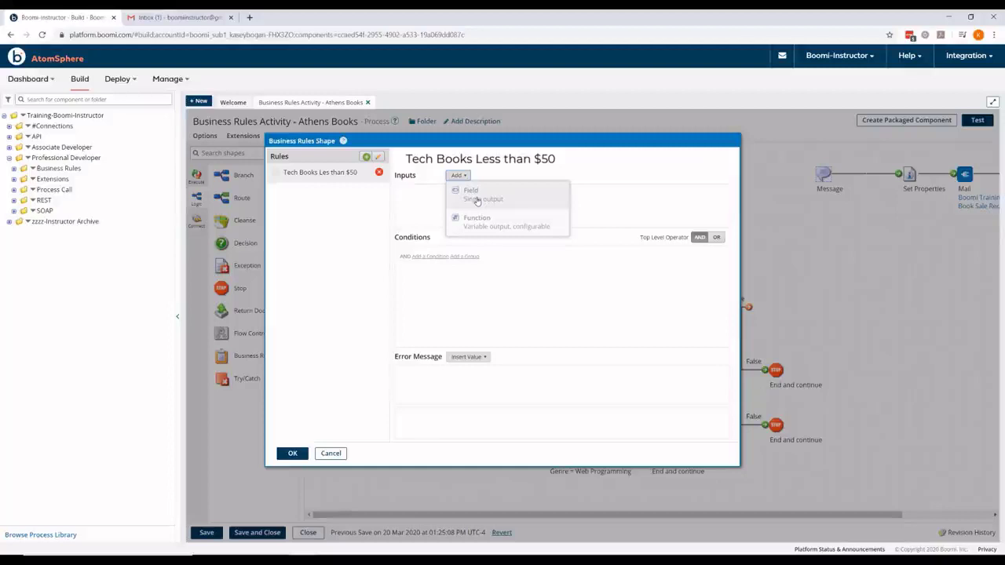
pyautogui.click(476, 194)
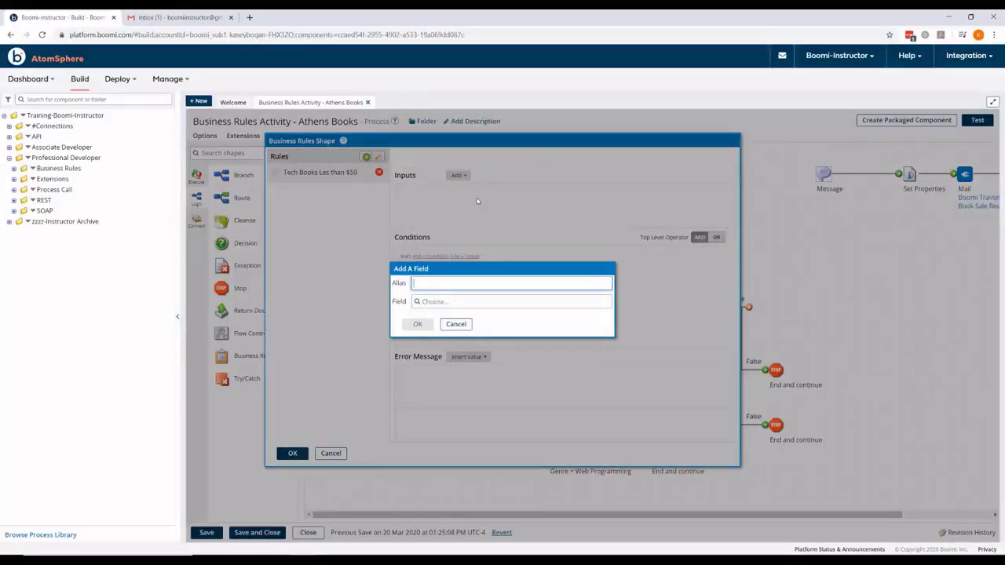
pyautogui.write('Genre')
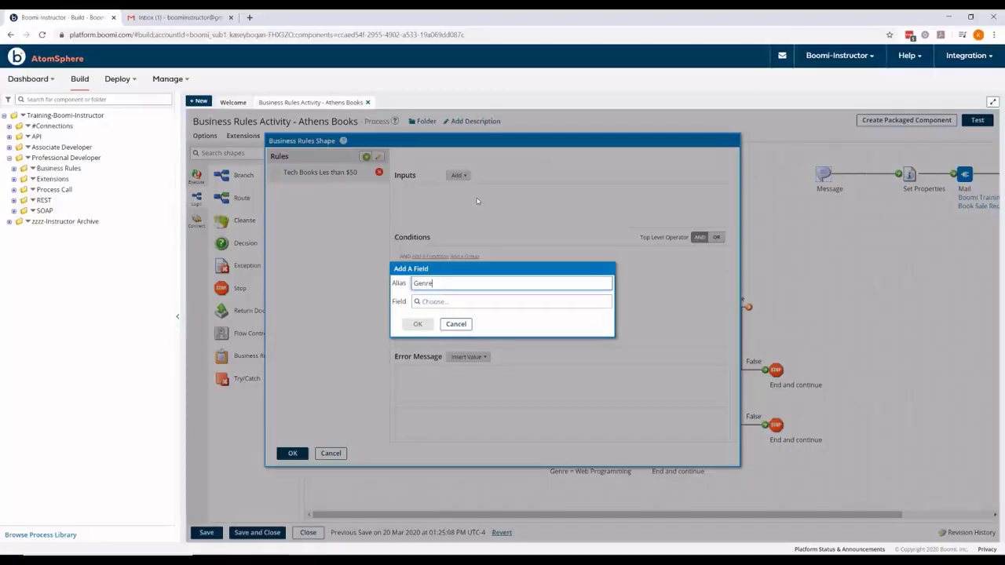
pyautogui.click(435, 303)
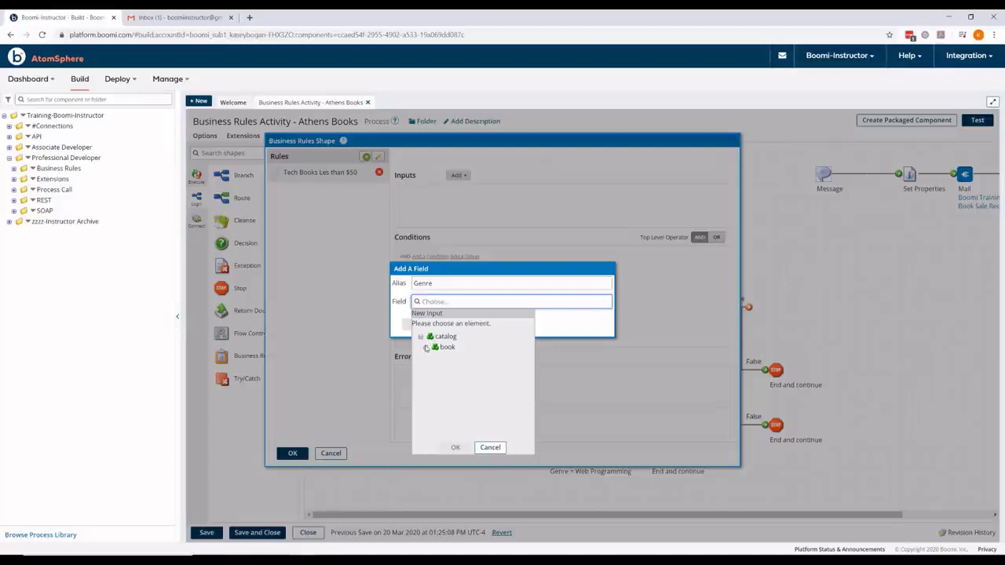
pyautogui.click(425, 348)
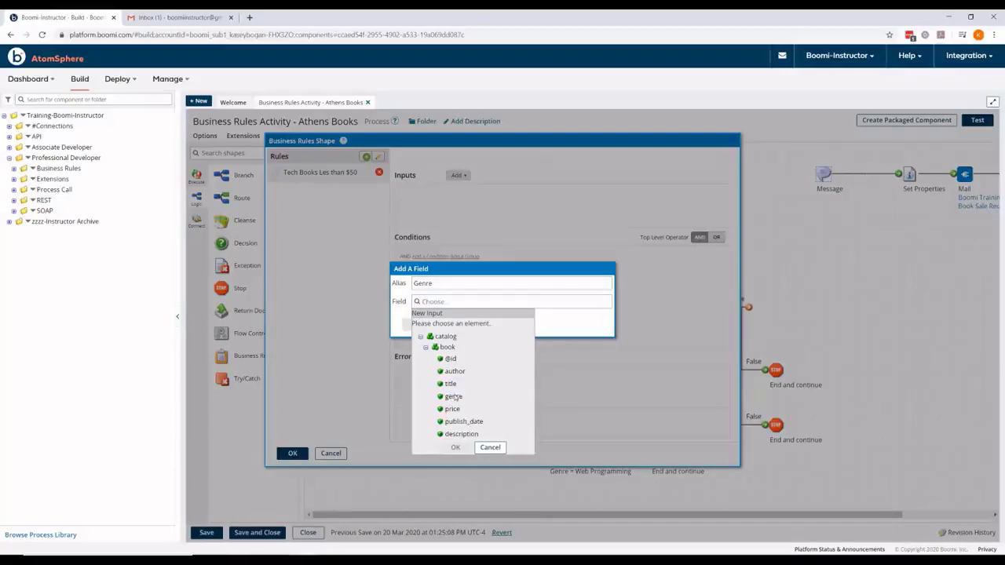
pyautogui.click(454, 397)
pyautogui.click(454, 447)
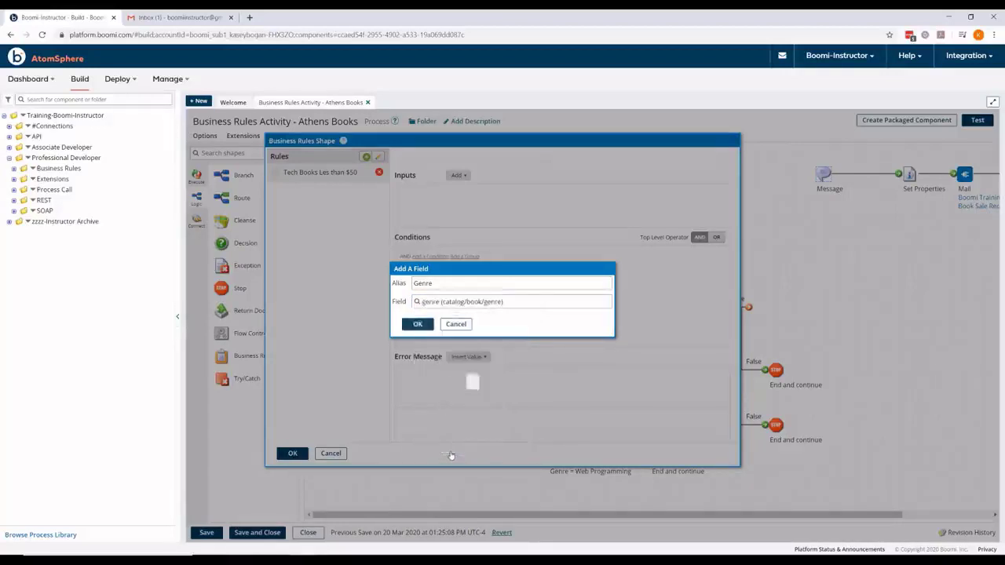
pyautogui.click(418, 323)
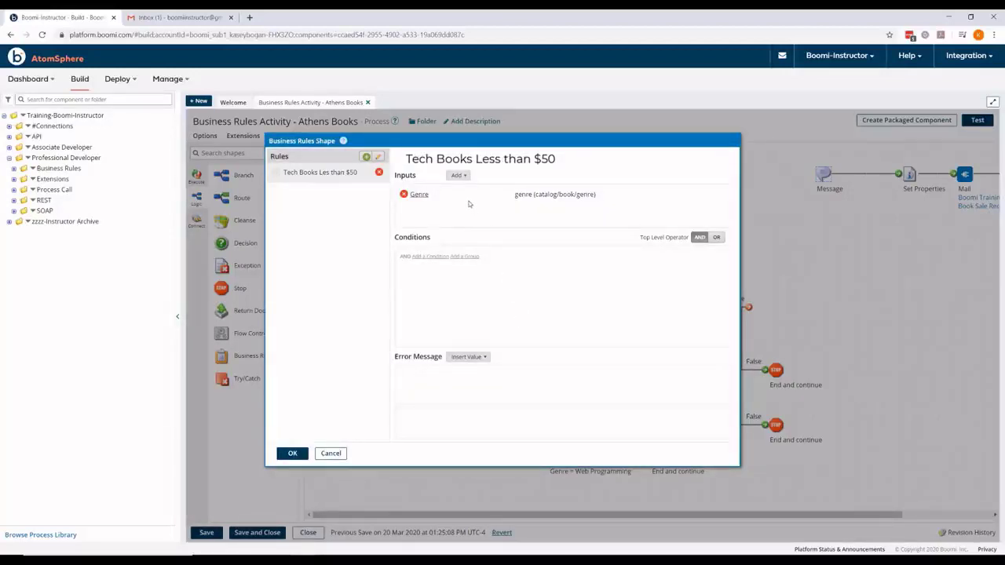
# Step: Add a Price input field mapped to the book's price element
pyautogui.click(459, 176)
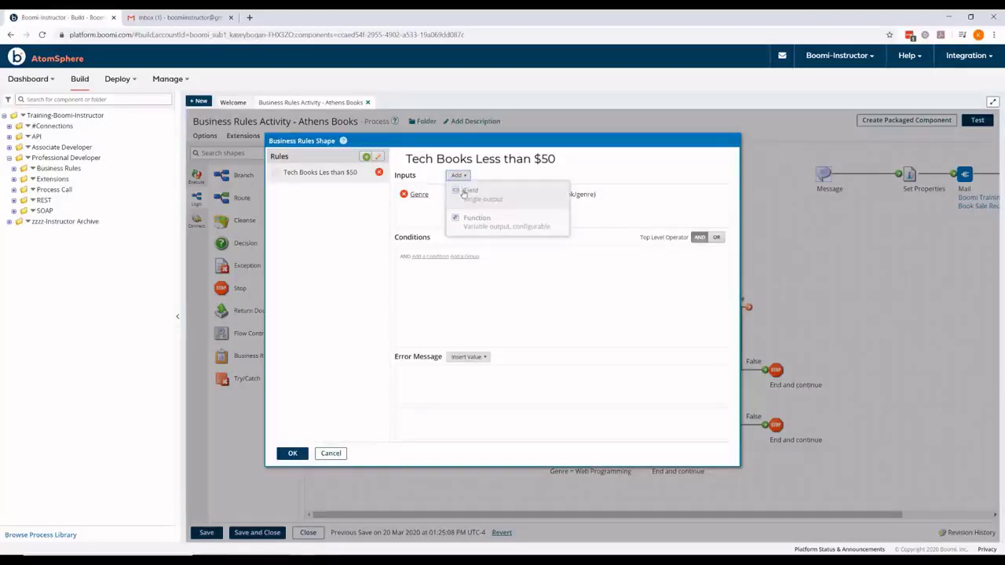
pyautogui.click(469, 194)
pyautogui.write('Price')
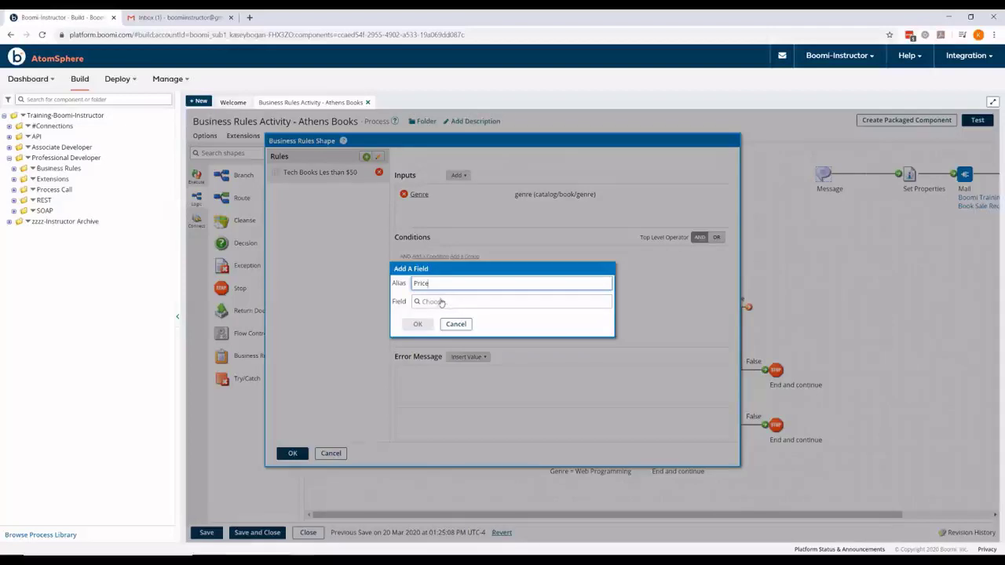
pyautogui.click(443, 302)
pyautogui.click(426, 347)
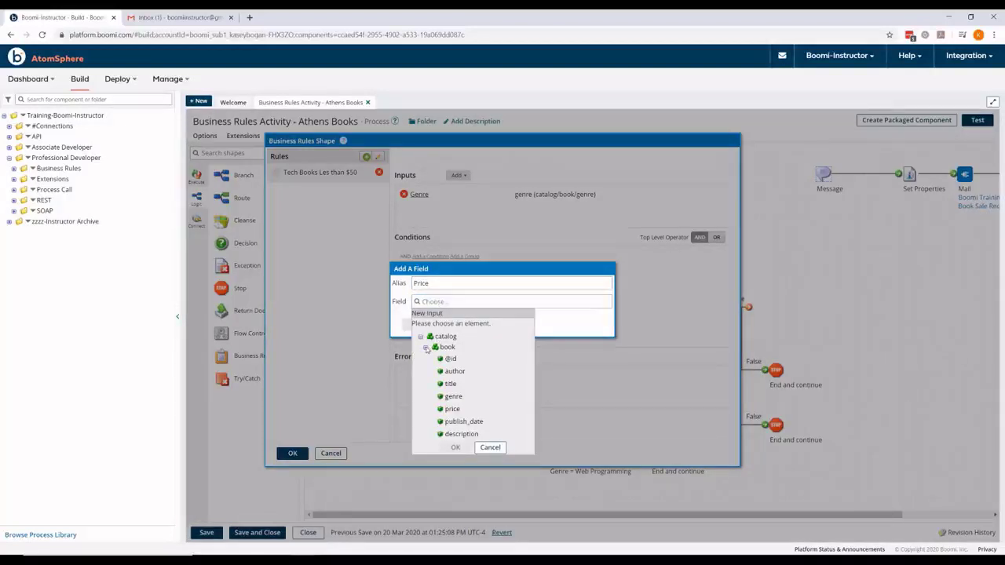
pyautogui.click(453, 408)
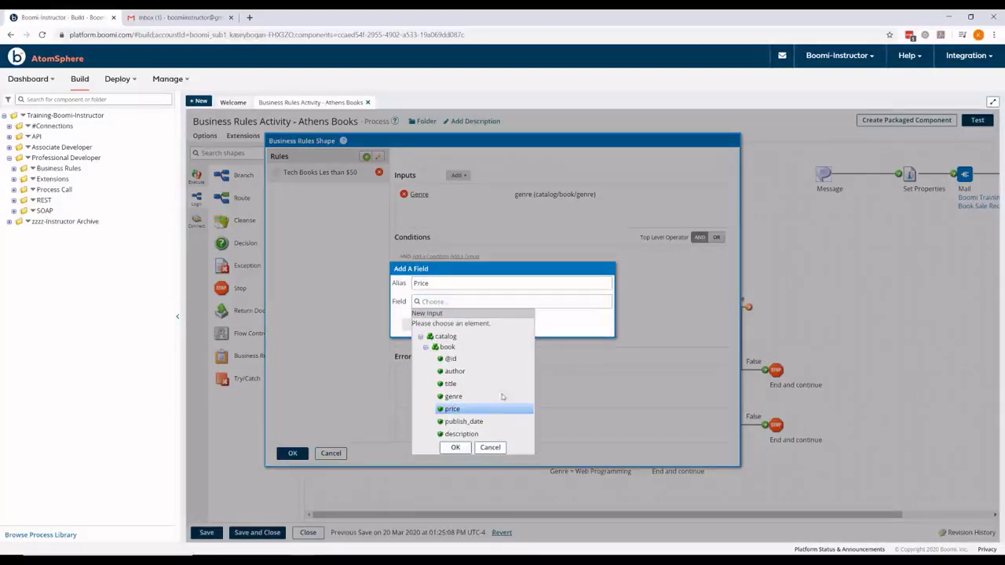
pyautogui.click(455, 447)
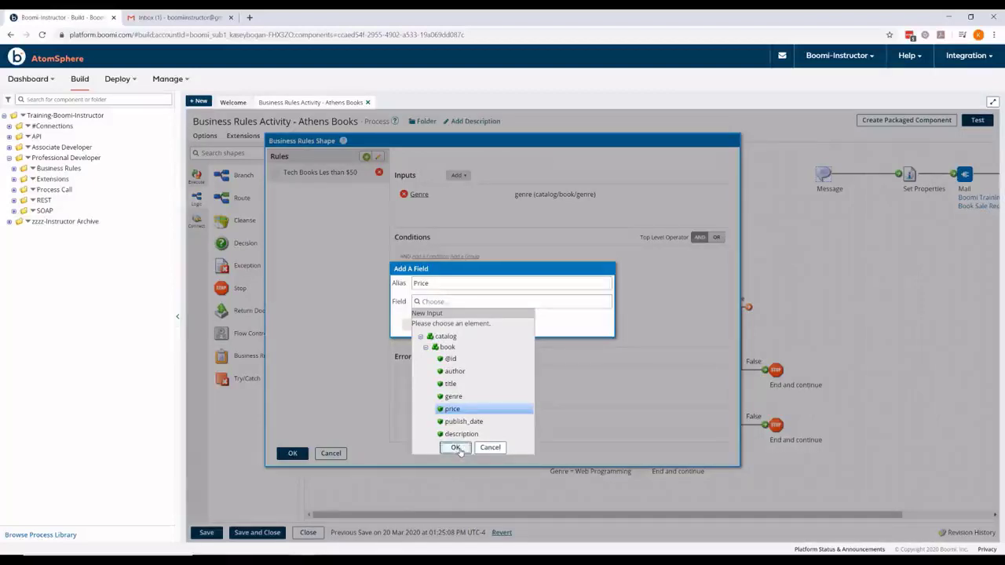
pyautogui.click(410, 326)
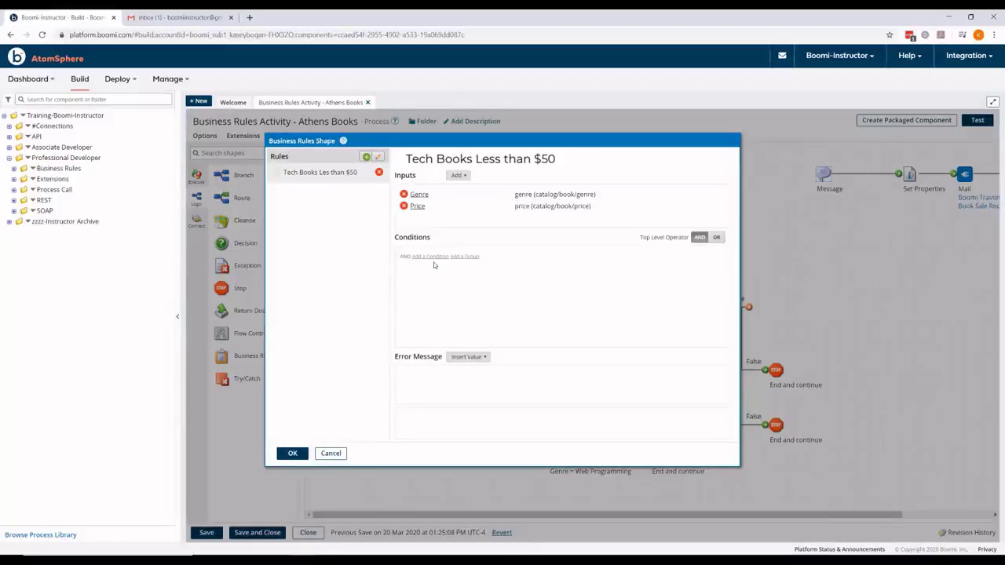
# Step: Add a condition comparing Price less than the static value 50 and save it
pyautogui.click(430, 257)
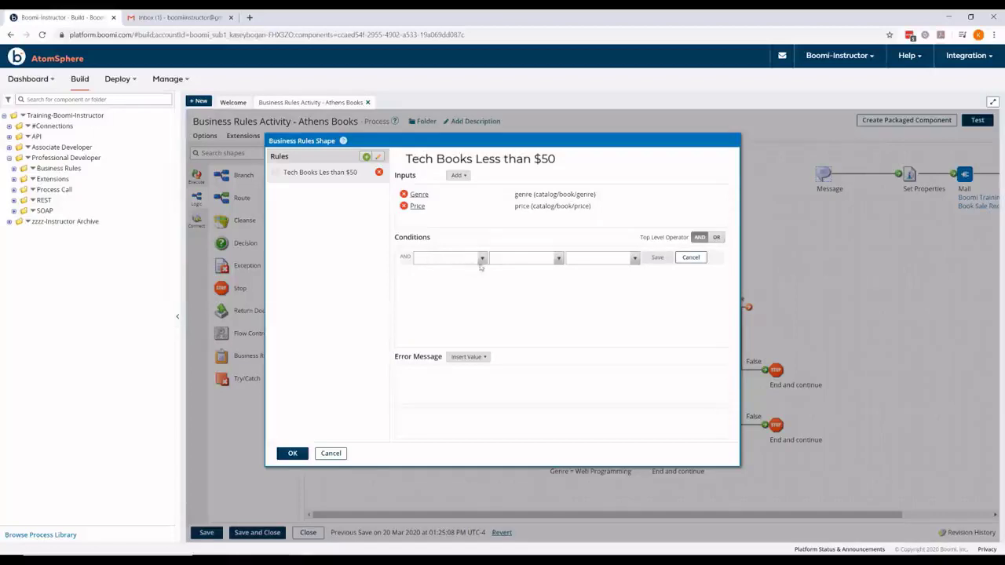
pyautogui.click(478, 262)
pyautogui.click(440, 296)
pyautogui.click(559, 260)
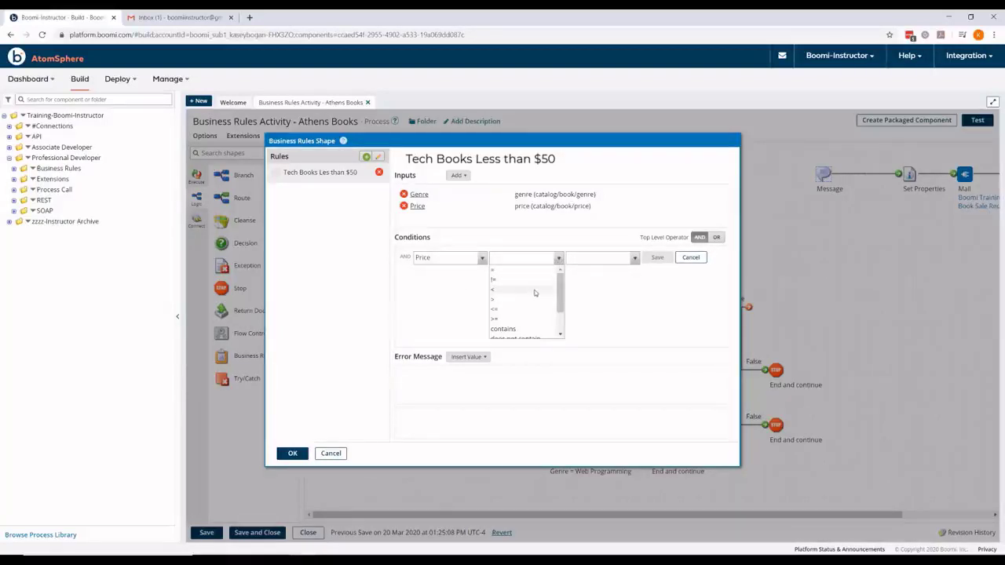
pyautogui.click(535, 291)
pyautogui.click(634, 259)
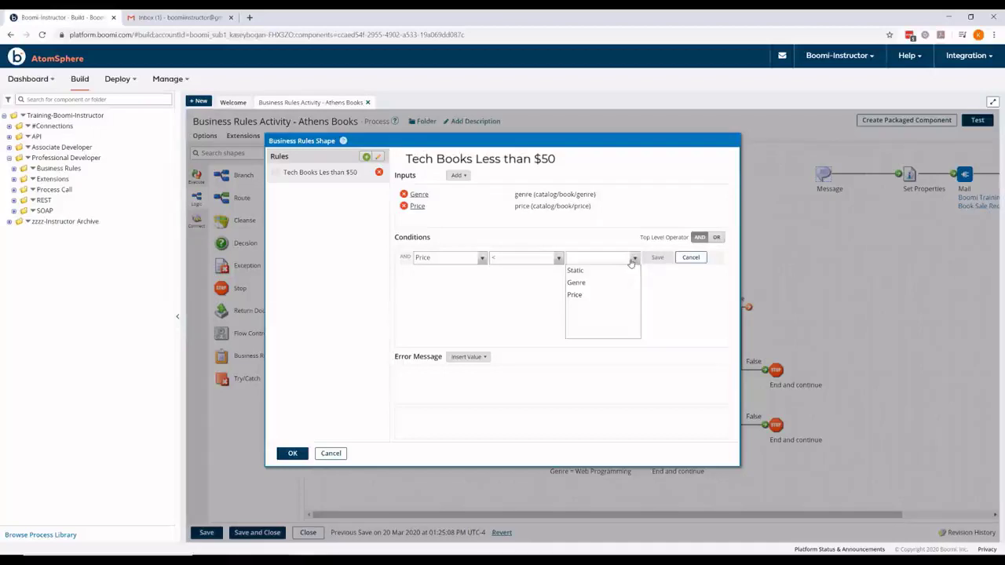
pyautogui.click(616, 271)
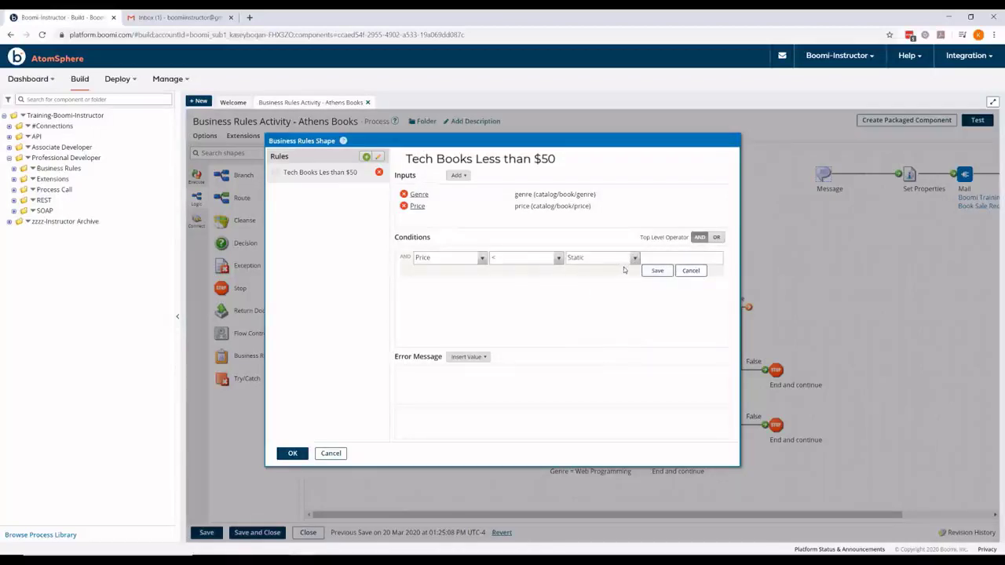
pyautogui.write('50')
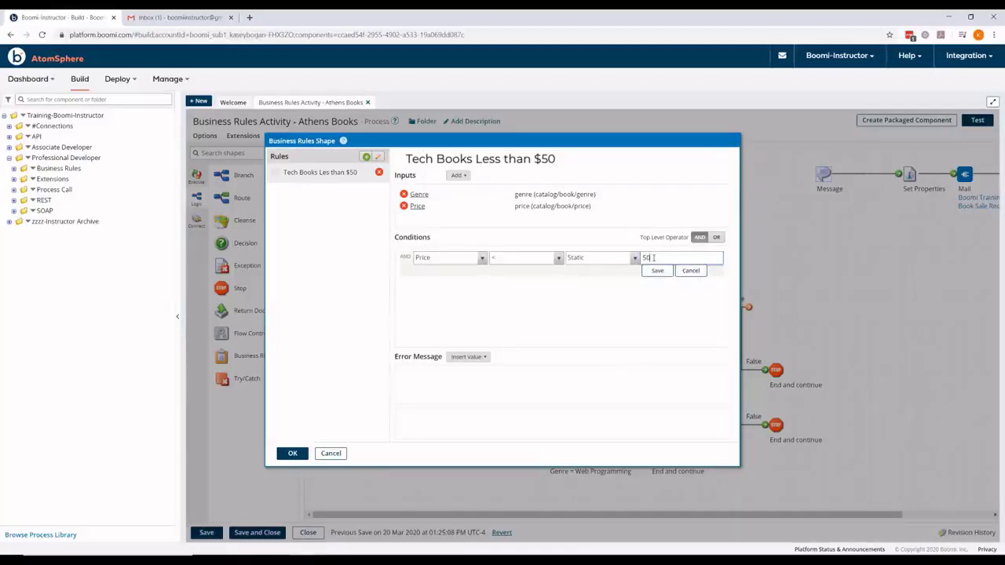
pyautogui.click(657, 271)
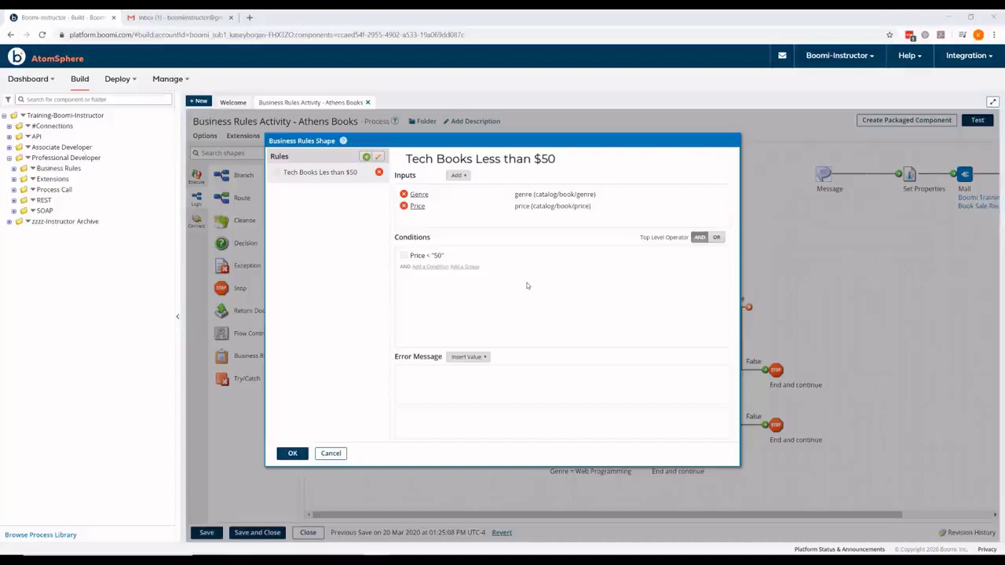
# Step: Add a new condition group whose operator is OR
pyautogui.click(467, 267)
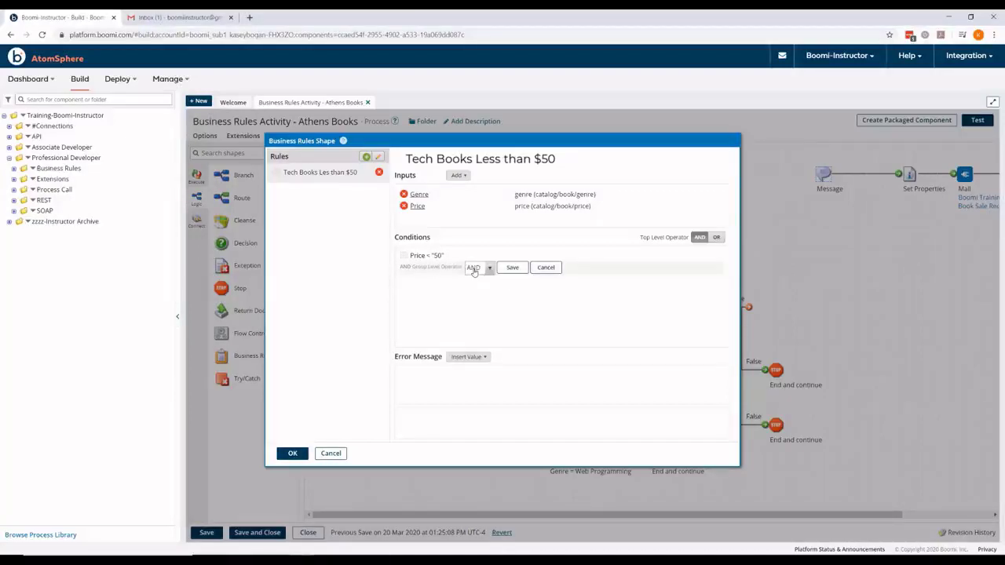
pyautogui.click(487, 269)
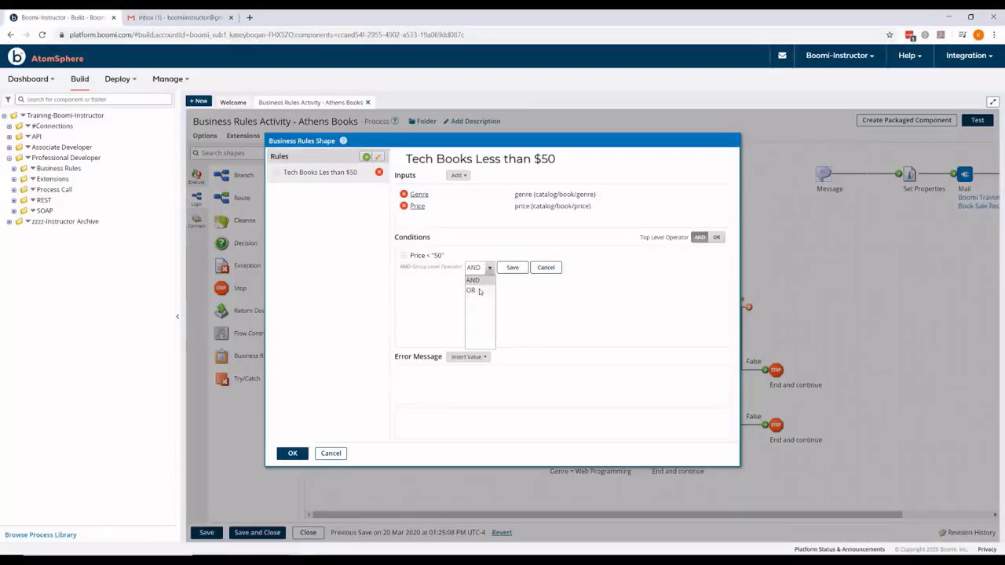
pyautogui.click(479, 290)
pyautogui.click(512, 267)
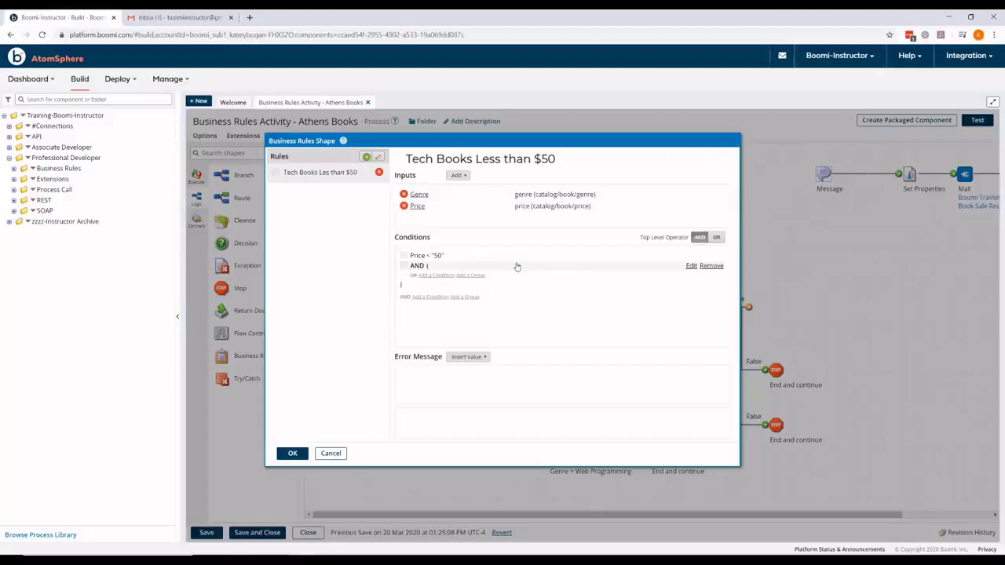
# Step: Add the condition Genre = static value "Computer" to the group
pyautogui.click(439, 279)
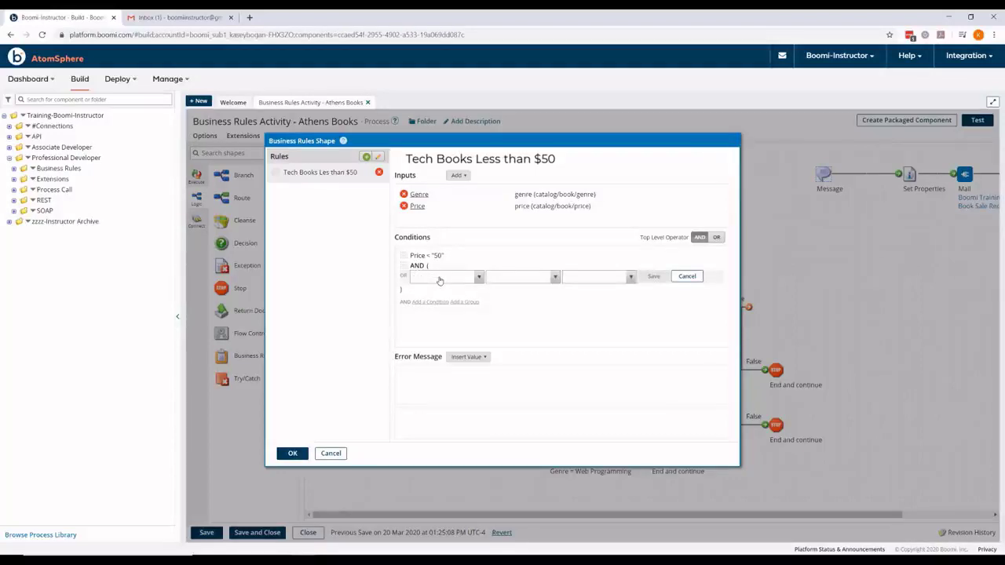
pyautogui.click(479, 278)
pyautogui.click(442, 302)
pyautogui.click(555, 277)
pyautogui.click(518, 289)
pyautogui.click(612, 279)
pyautogui.click(596, 289)
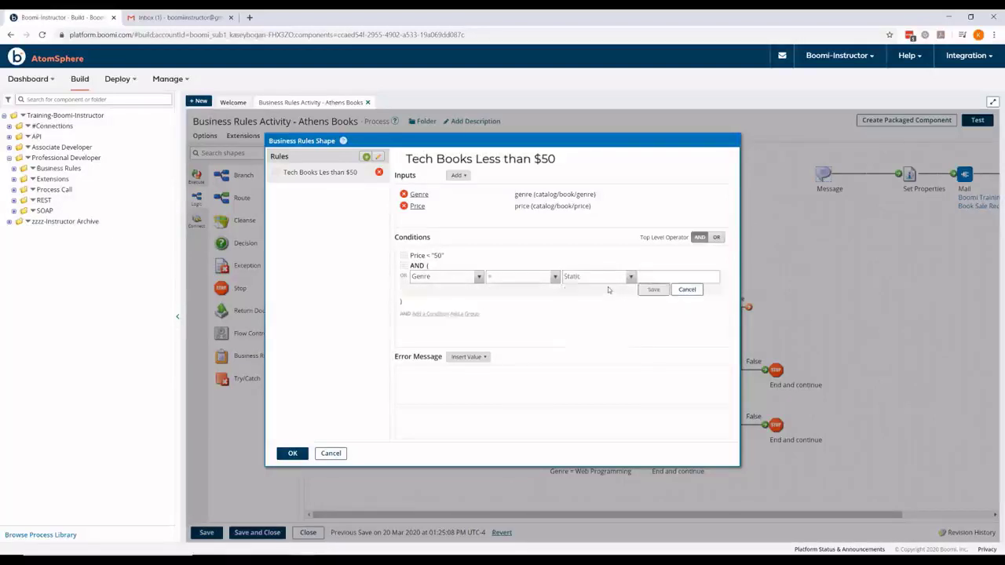
pyautogui.write('Com')
pyautogui.write('omputer')
pyautogui.click(653, 289)
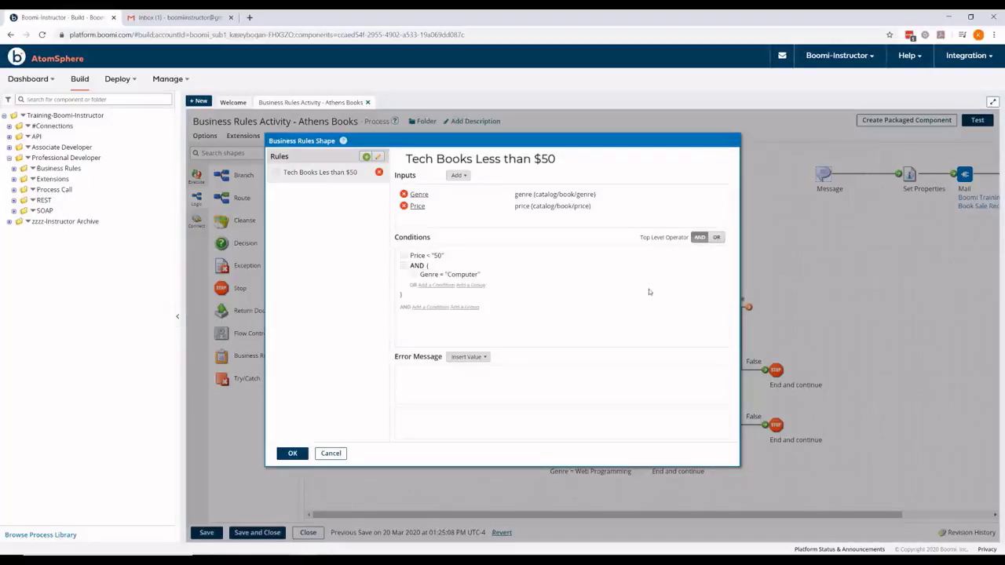
# Step: Add the condition Genre = static value "Cloud Based Integration" to the OR group
pyautogui.click(437, 286)
pyautogui.click(478, 288)
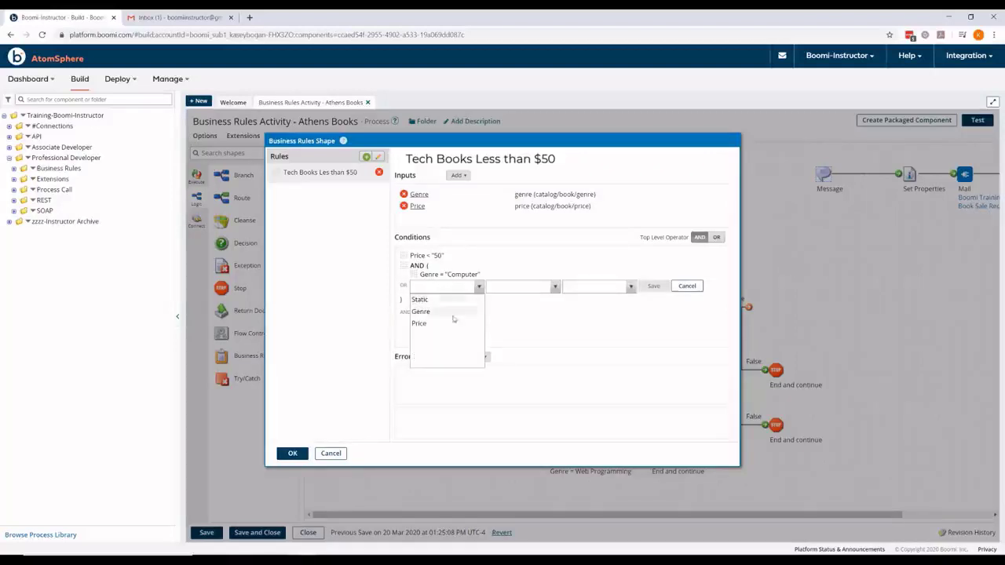
pyautogui.click(452, 313)
pyautogui.click(555, 288)
pyautogui.click(542, 300)
pyautogui.click(624, 288)
pyautogui.click(585, 299)
pyautogui.click(654, 285)
pyautogui.write('Cloud Based Integration')
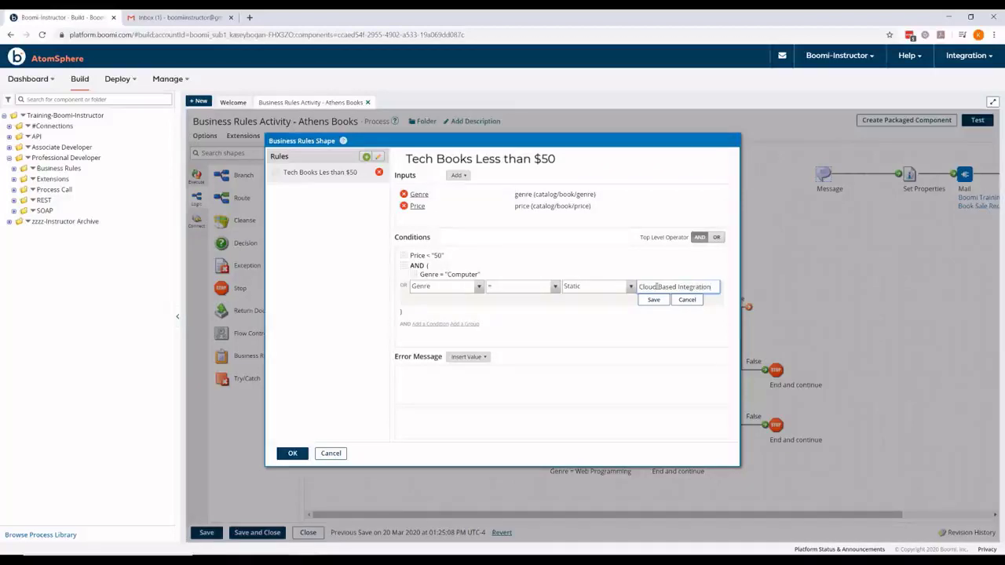
pyautogui.click(654, 300)
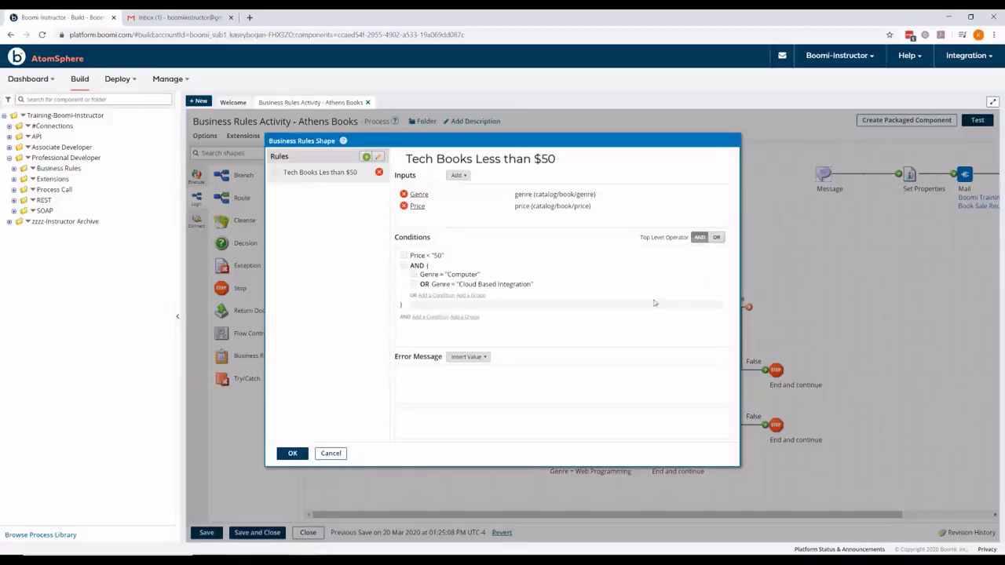
# Step: Add the condition Genre = static value "Web Programming" to the OR group
pyautogui.click(428, 296)
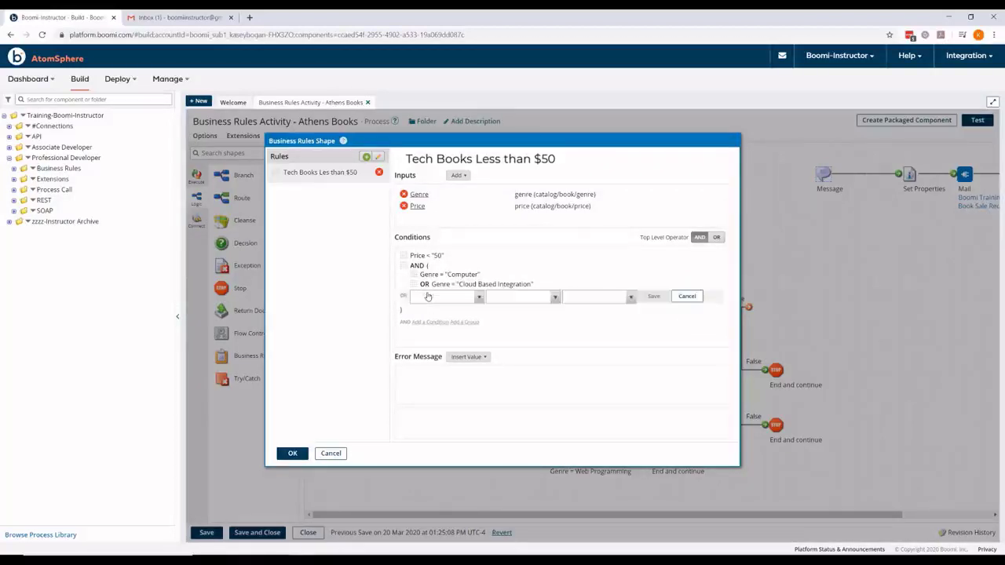
pyautogui.click(474, 299)
pyautogui.click(453, 333)
pyautogui.click(477, 298)
pyautogui.click(464, 321)
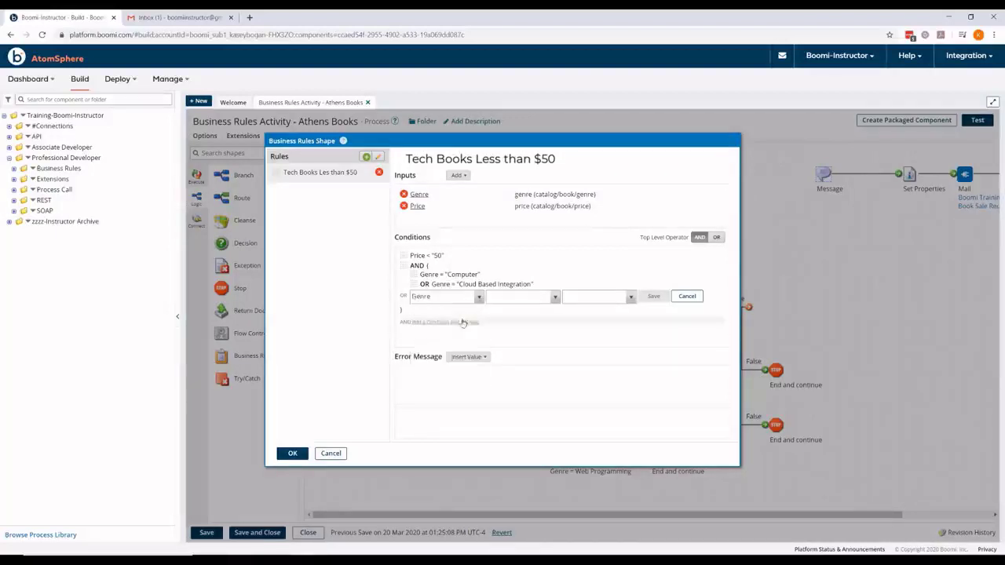
pyautogui.click(555, 298)
pyautogui.click(514, 310)
pyautogui.click(630, 296)
pyautogui.click(611, 309)
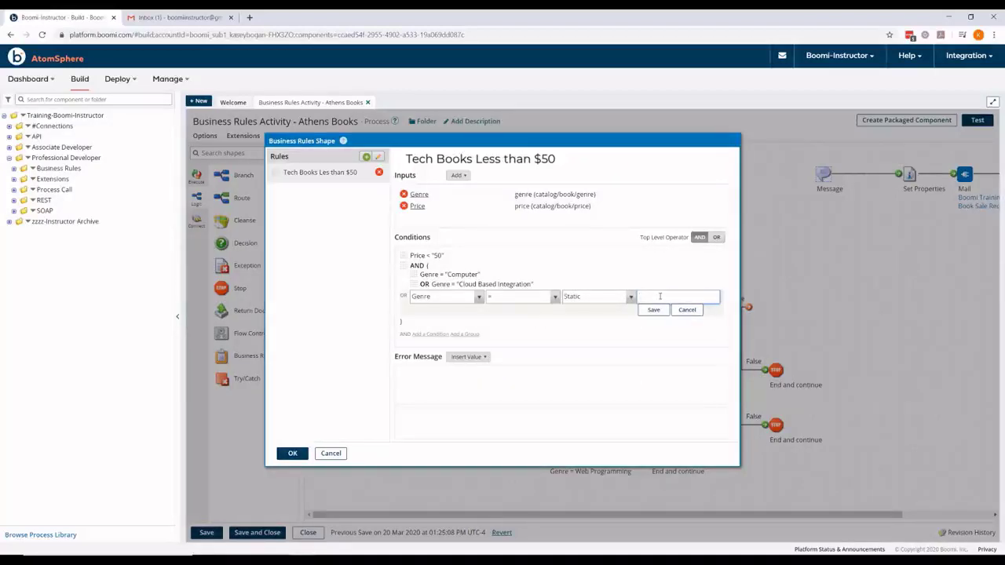
pyautogui.write('Web Programming')
pyautogui.click(653, 311)
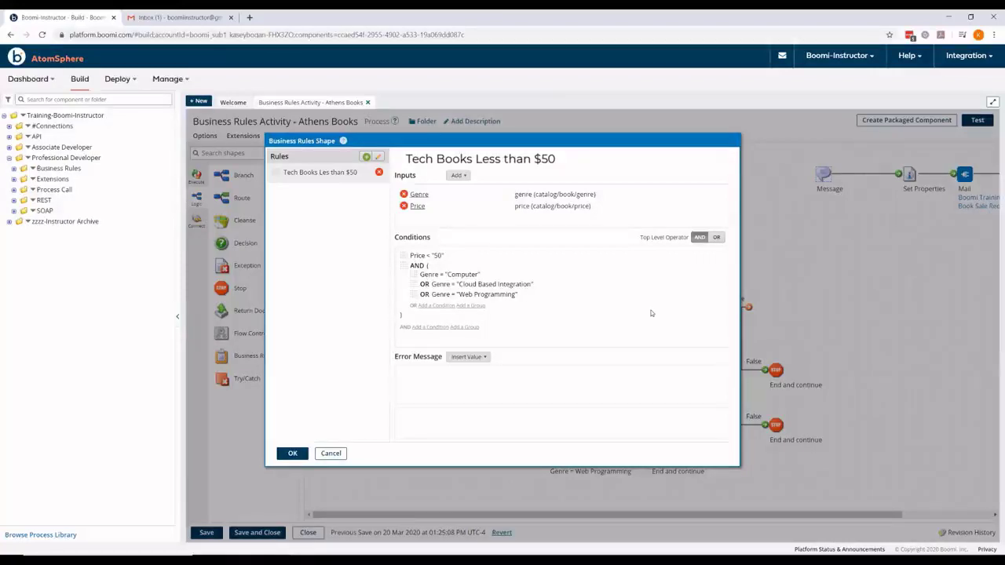
# Step: Add a field input named Title mapped to the book's title element
pyautogui.click(465, 176)
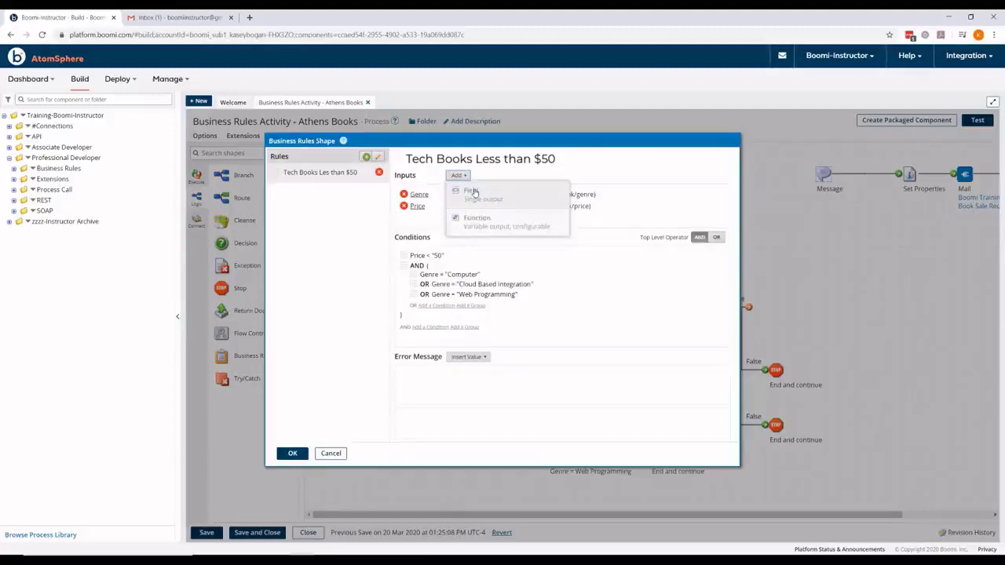
pyautogui.click(472, 193)
pyautogui.write('Title')
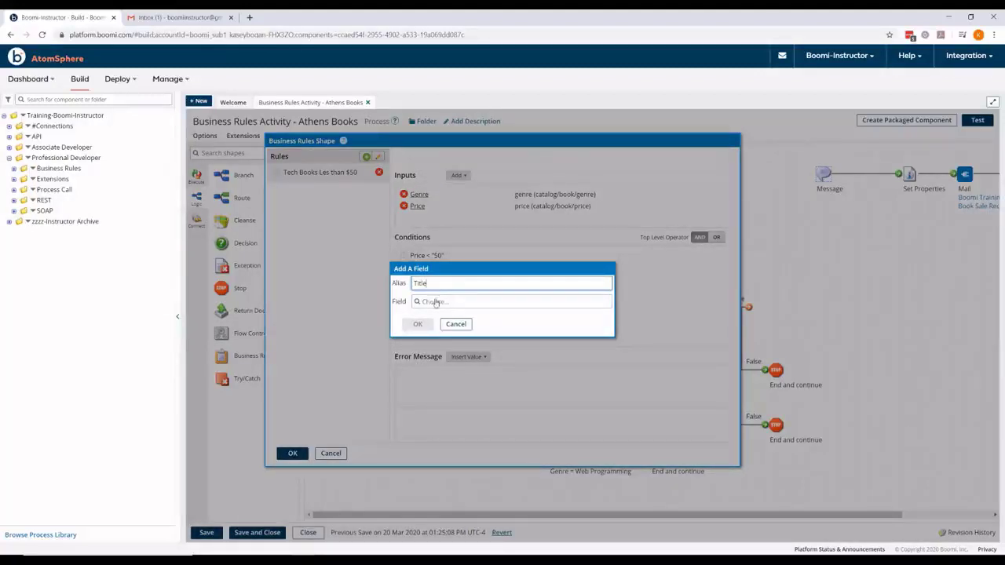
pyautogui.click(434, 302)
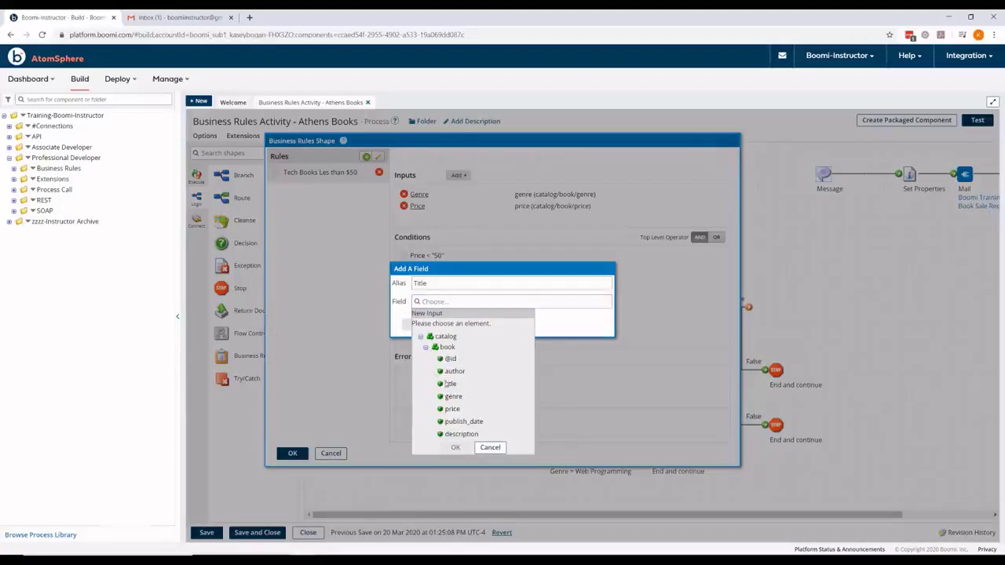
pyautogui.click(450, 384)
pyautogui.click(455, 447)
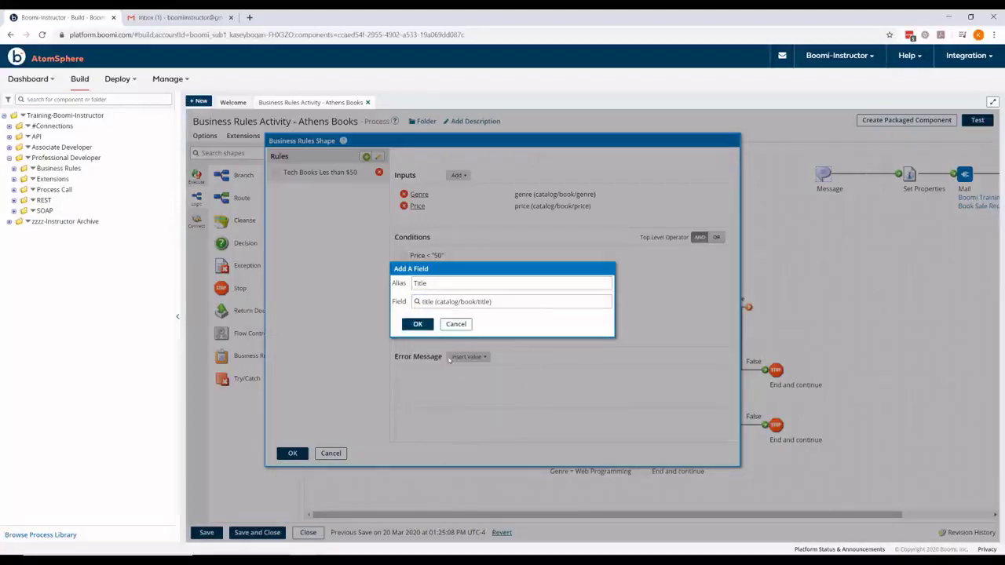
pyautogui.click(409, 324)
# Step: Write the error message inserting Title, Genre and Price, ending 'We prefer only technical books less than $50.'
pyautogui.click(465, 381)
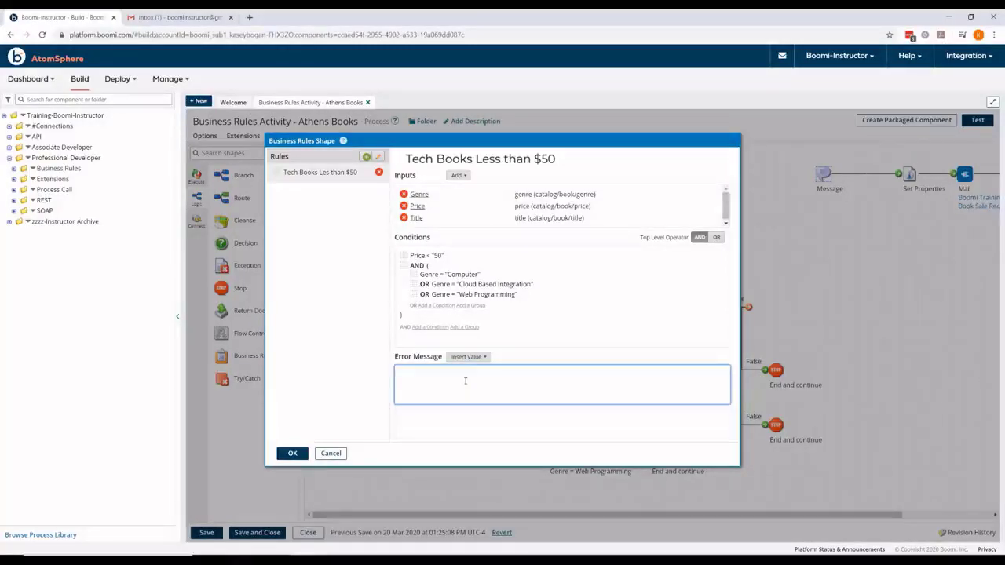
pyautogui.write('T')
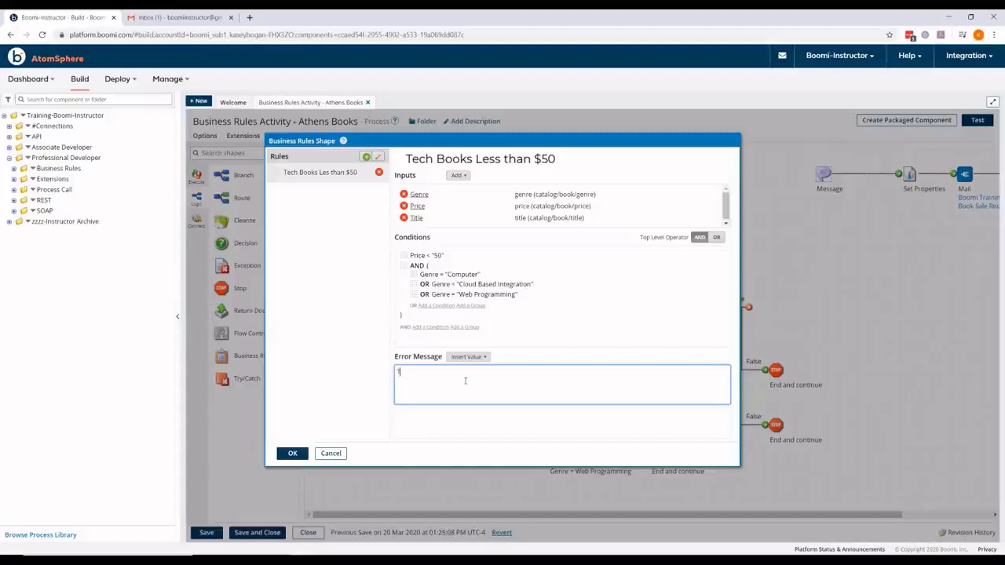
pyautogui.write('he book "')
pyautogui.click(468, 356)
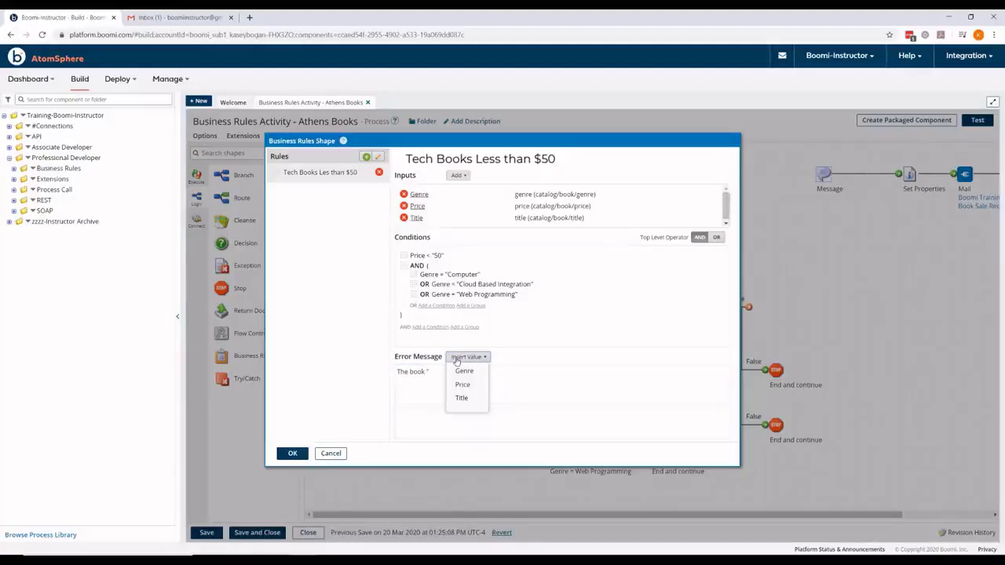
pyautogui.click(461, 398)
pyautogui.write('"')
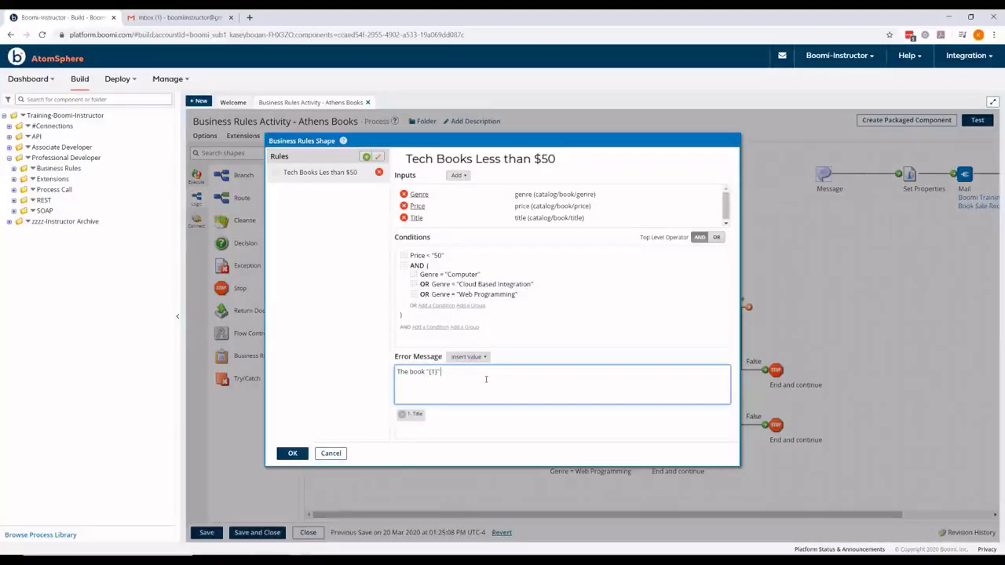
pyautogui.write(' falls under the ca')
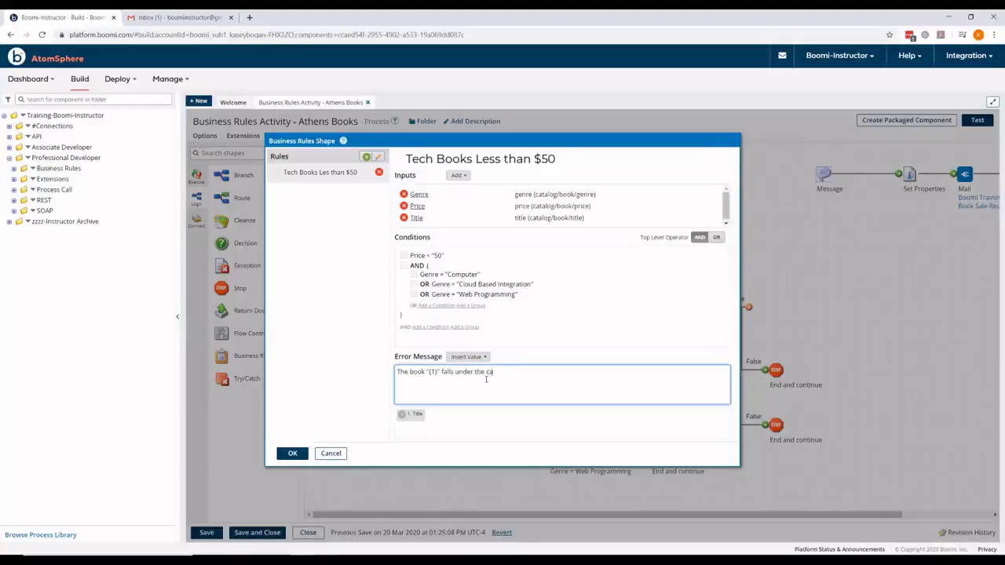
pyautogui.write('tegory of')
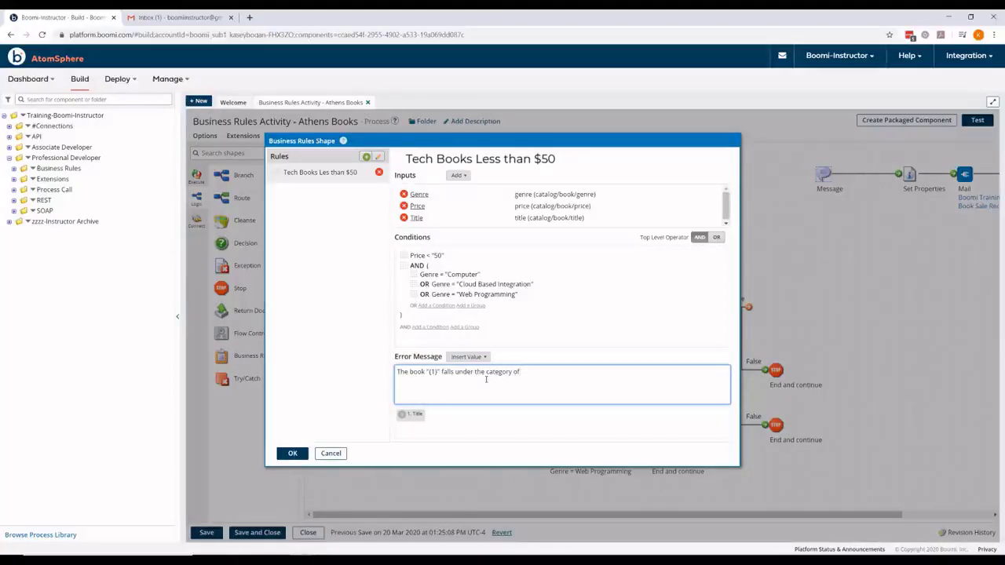
pyautogui.click(462, 358)
pyautogui.click(463, 370)
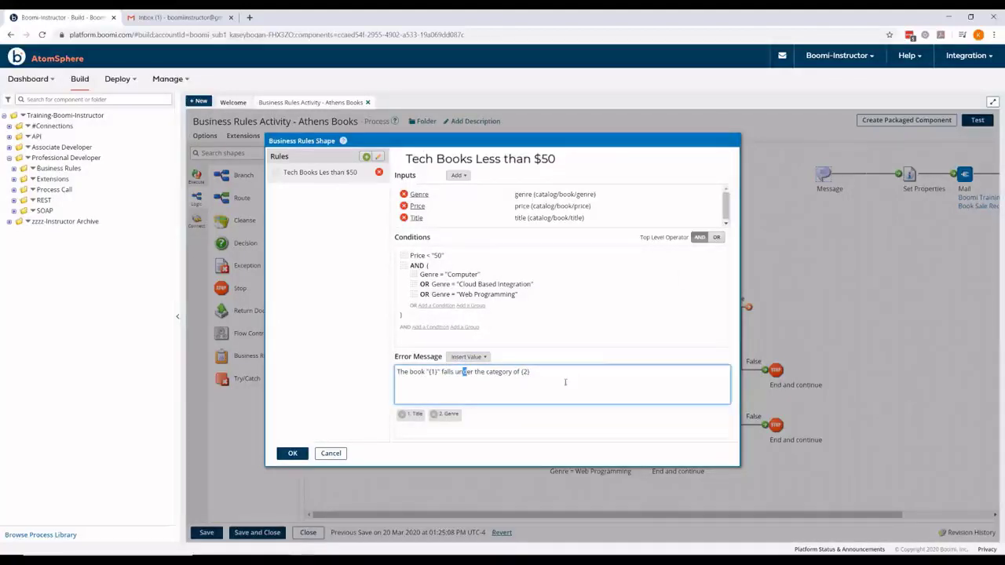
pyautogui.write('and costs $')
pyautogui.click(468, 357)
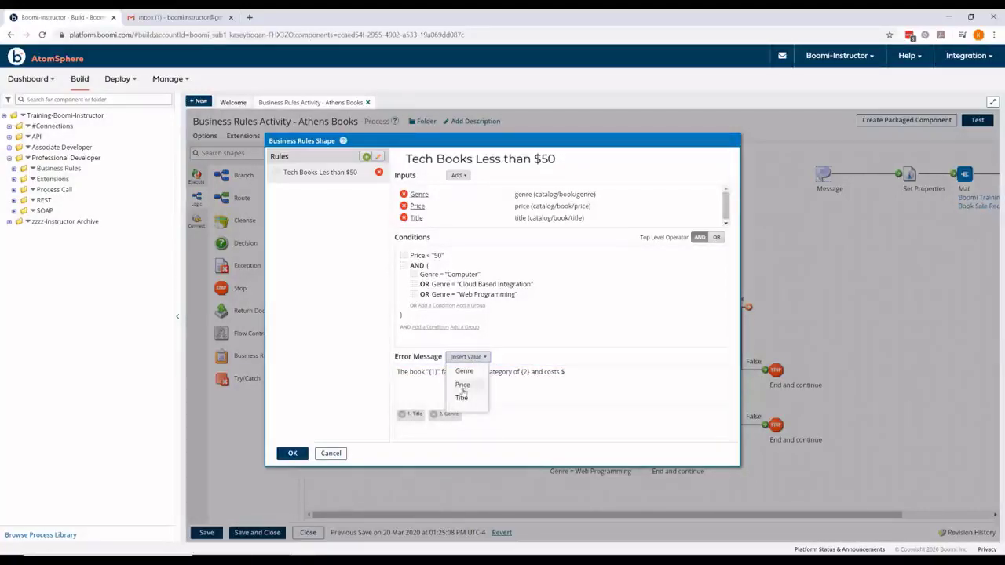
pyautogui.click(464, 387)
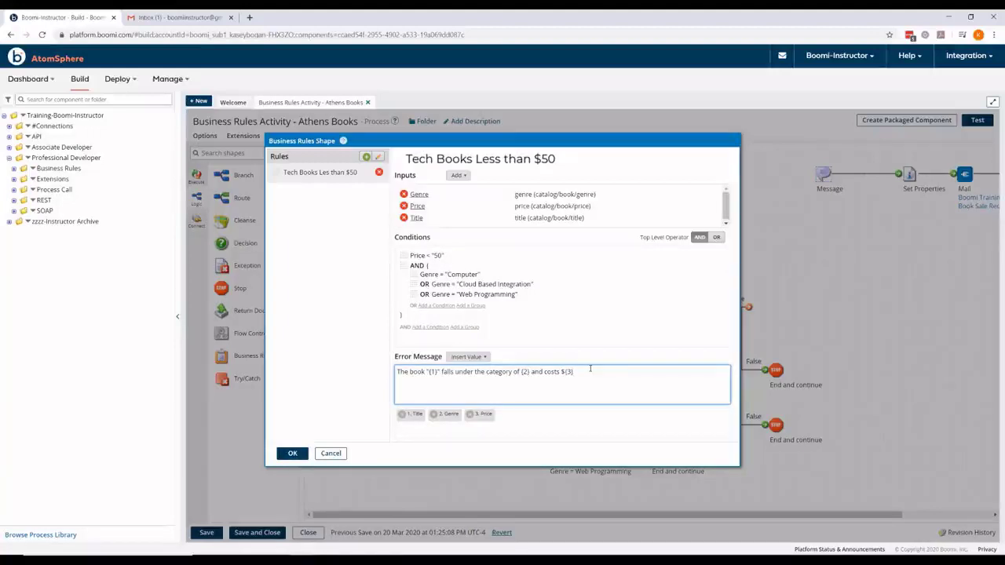
pyautogui.write('.  We')
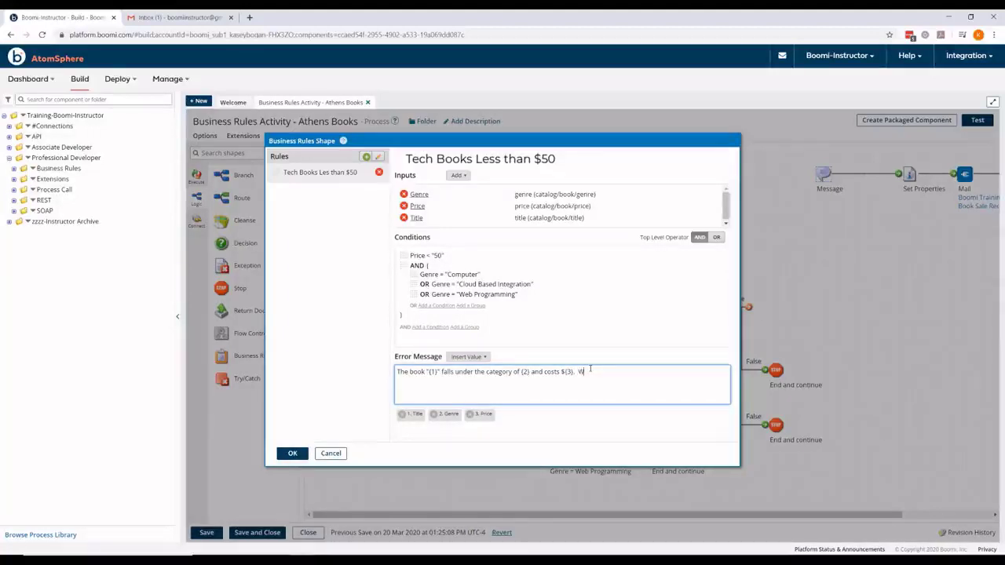
pyautogui.write(' prefer')
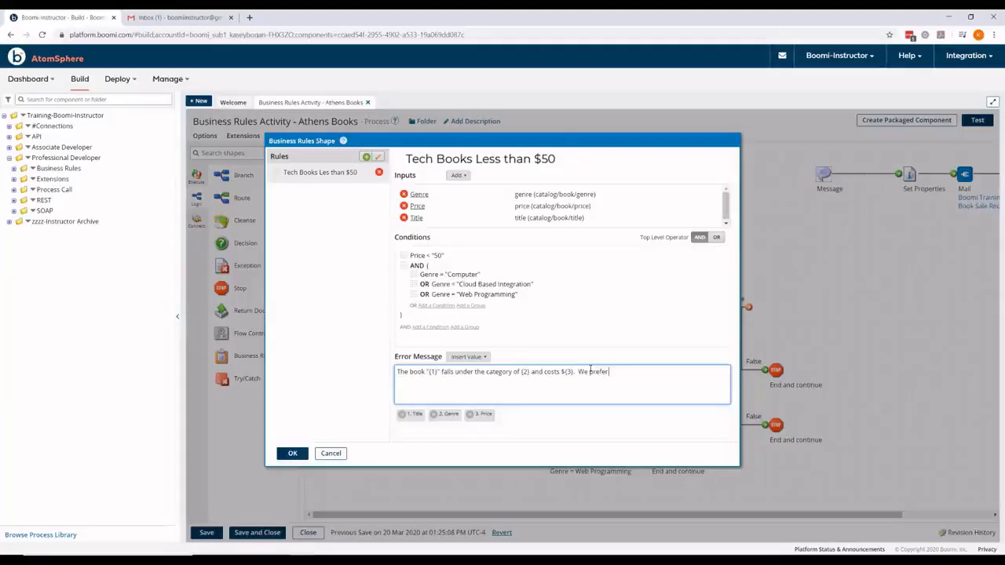
pyautogui.write(' only technical books')
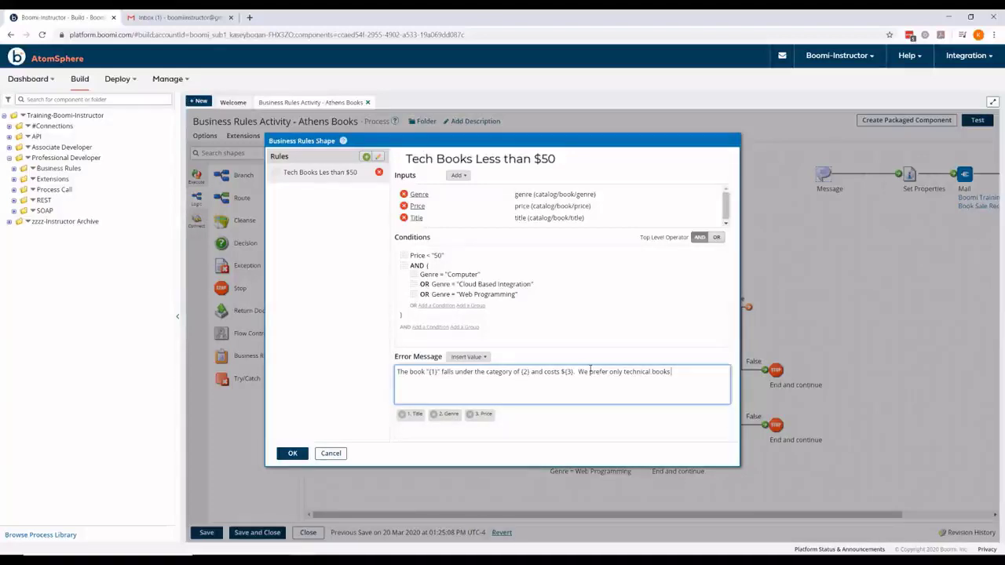
pyautogui.write(' less than $50.')
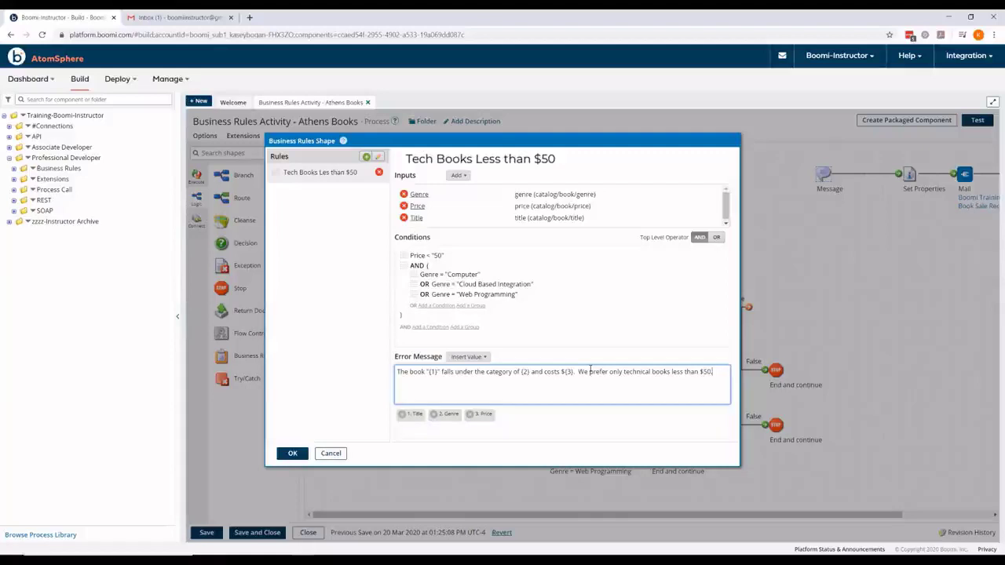
pyautogui.write('  Thanks for your interest.')
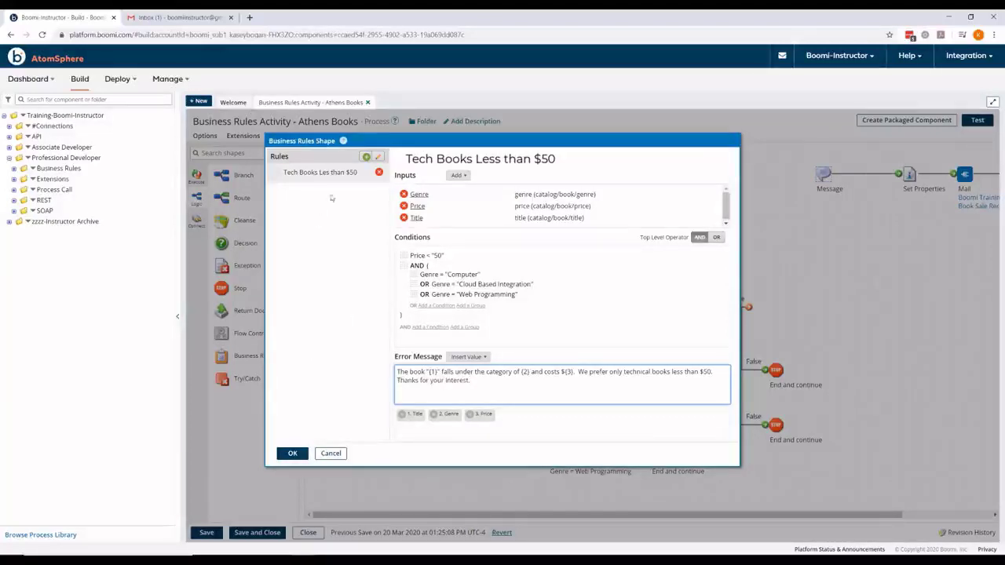
# Step: Add a new rule and rename it Check Inventory
pyautogui.click(367, 157)
pyautogui.click(410, 163)
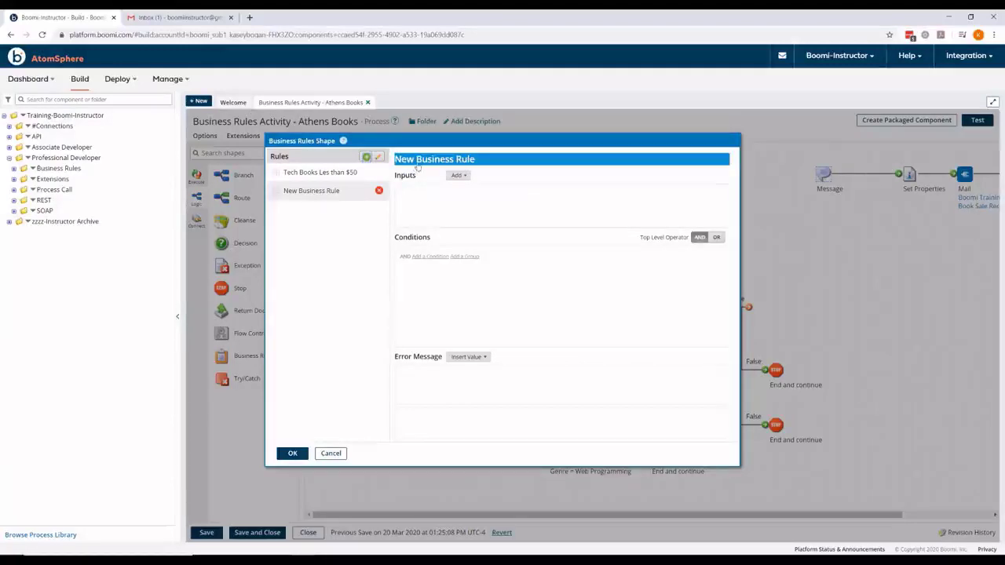
pyautogui.doubleClick(436, 160)
pyautogui.hotkey('ctrl', 'a')
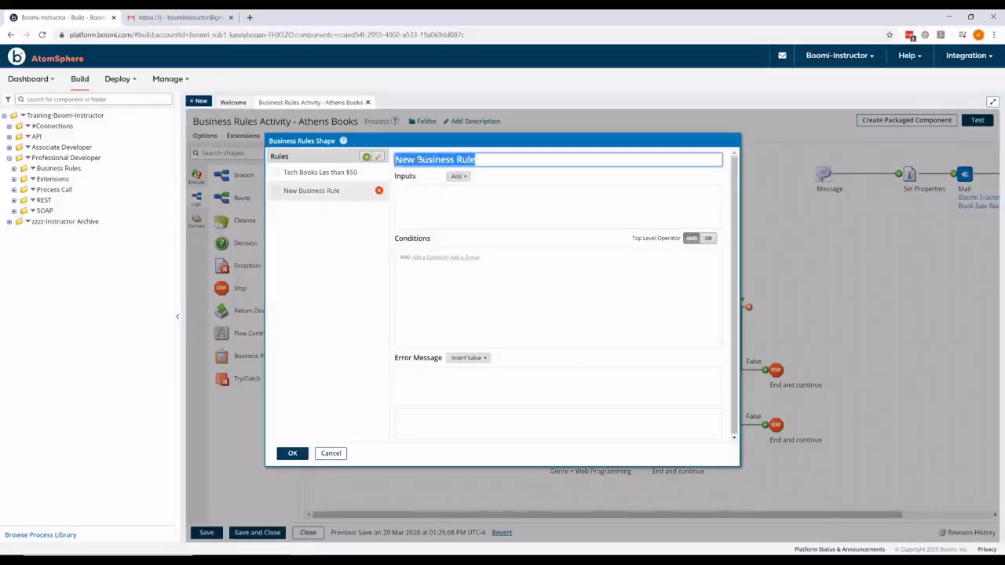
pyautogui.write('Check Inventory')
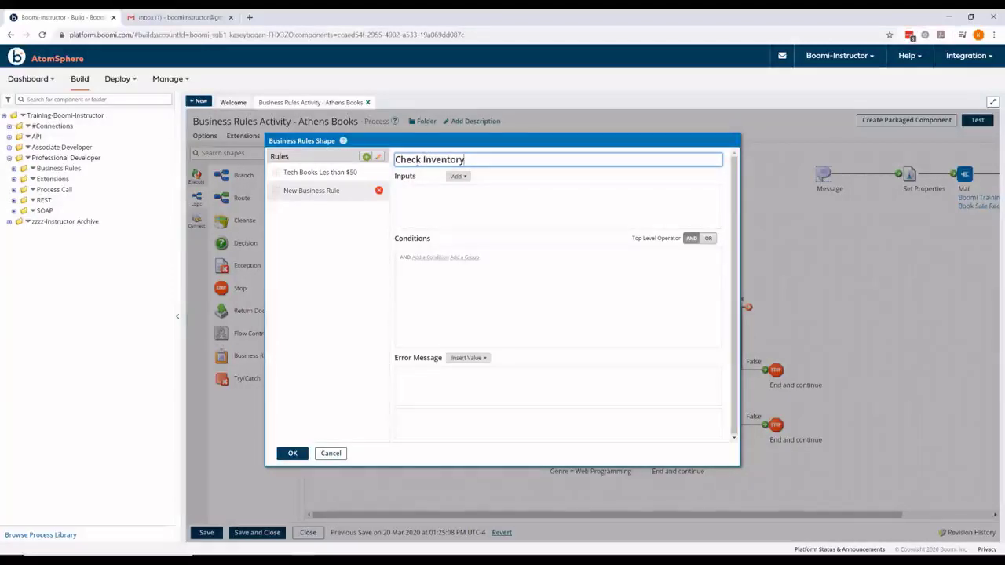
pyautogui.press('Tab')
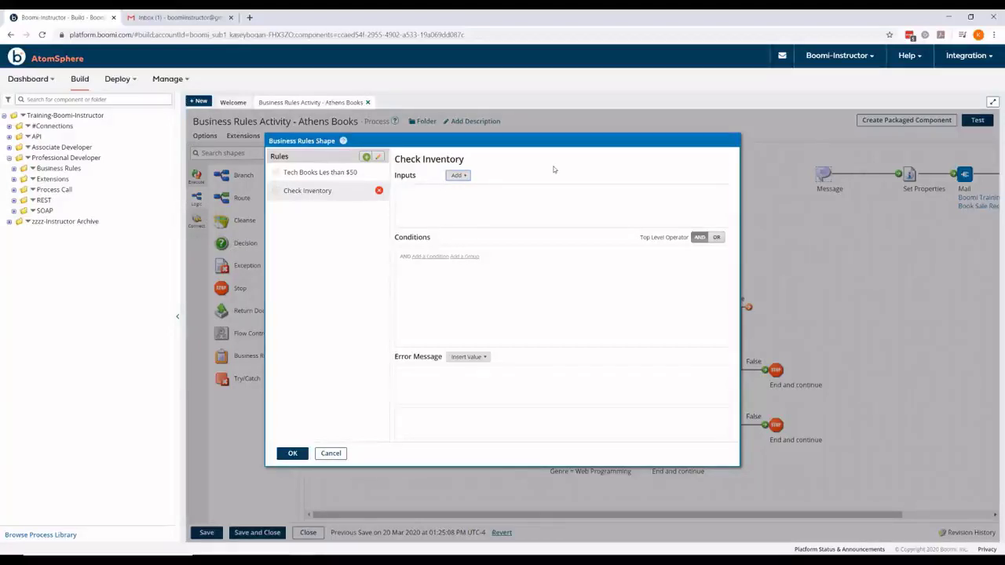
# Step: Give the rule a Title field input mapped to catalog/book/title
pyautogui.click(458, 175)
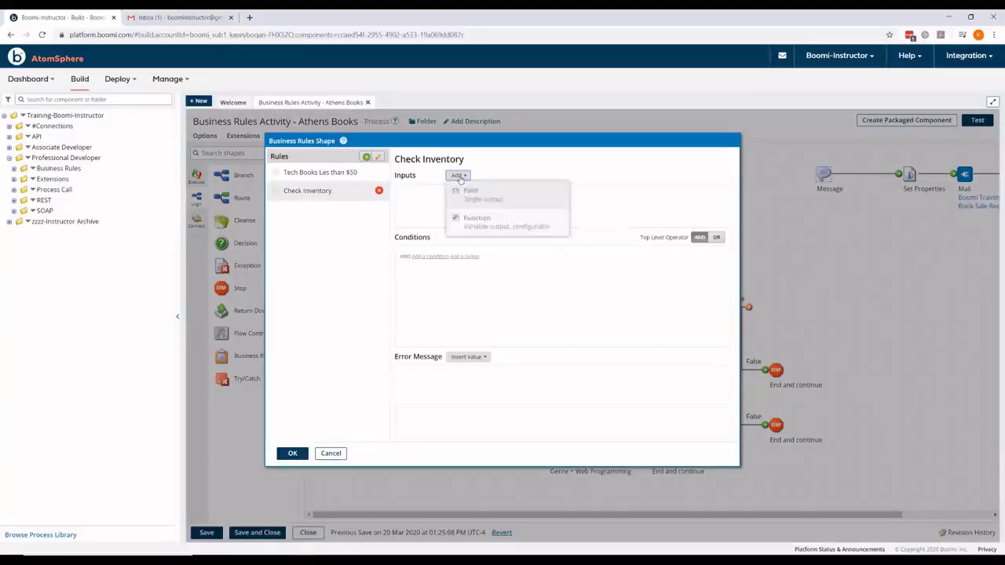
pyautogui.click(480, 202)
pyautogui.write('Title')
pyautogui.click(444, 303)
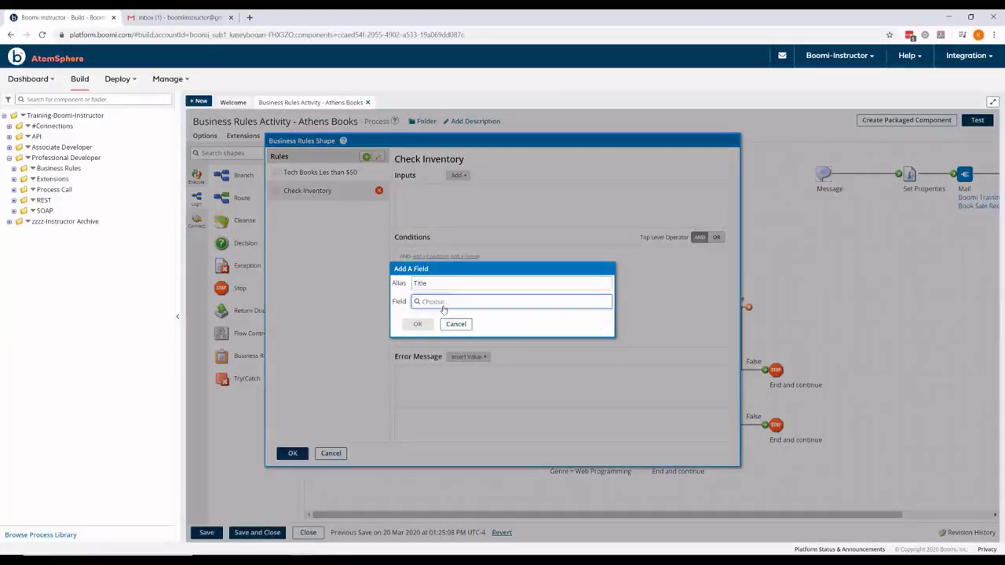
pyautogui.click(425, 347)
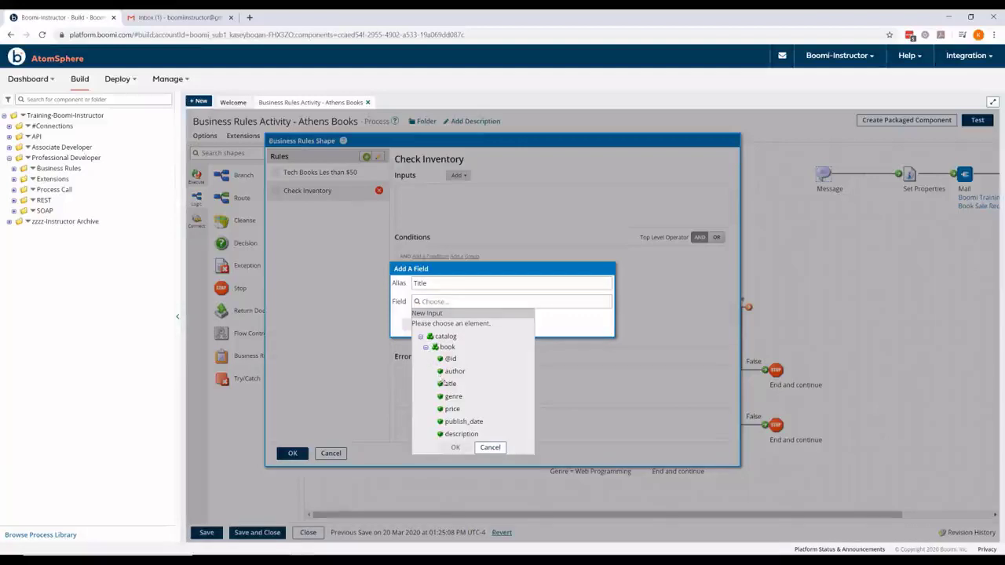
pyautogui.click(450, 383)
pyautogui.click(456, 448)
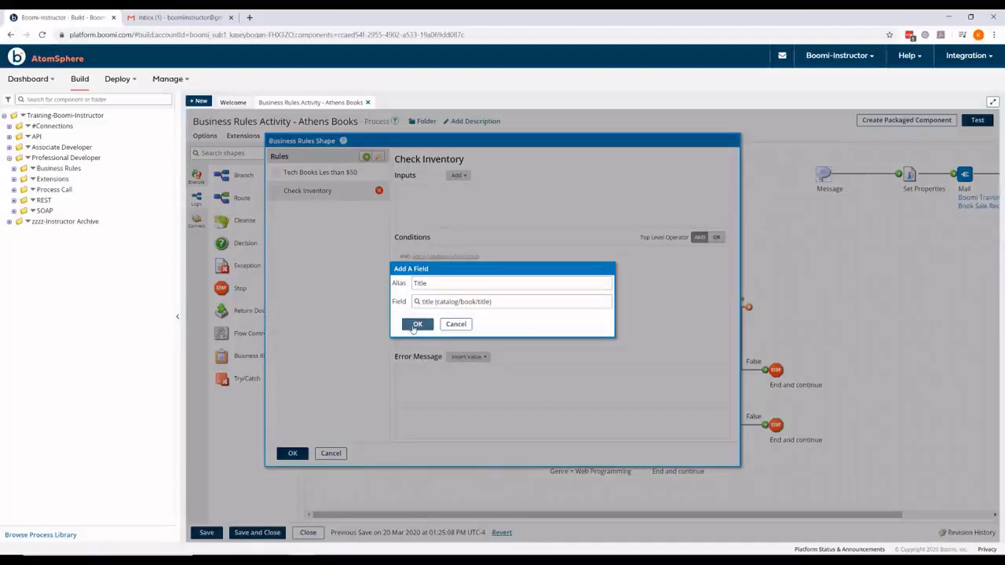
pyautogui.click(415, 326)
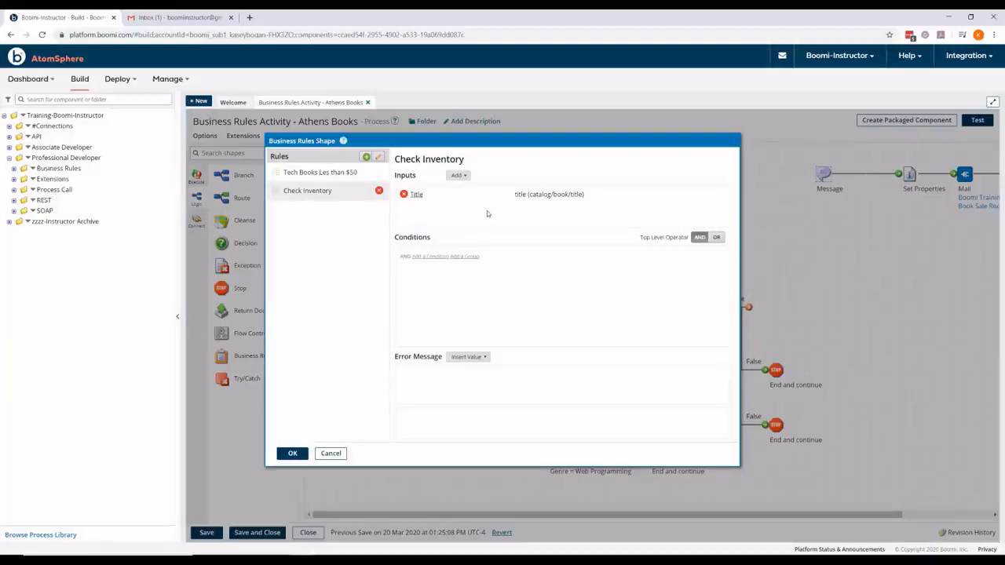
pyautogui.click(459, 176)
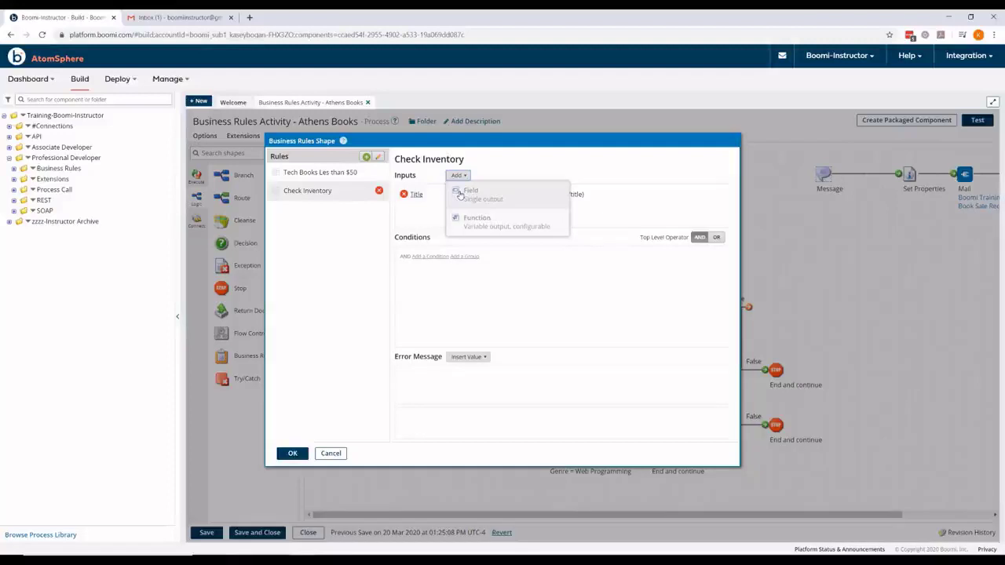
# Step: Add a Cross Reference Lookup function input from the Lookup category
pyautogui.click(483, 230)
pyautogui.click(495, 205)
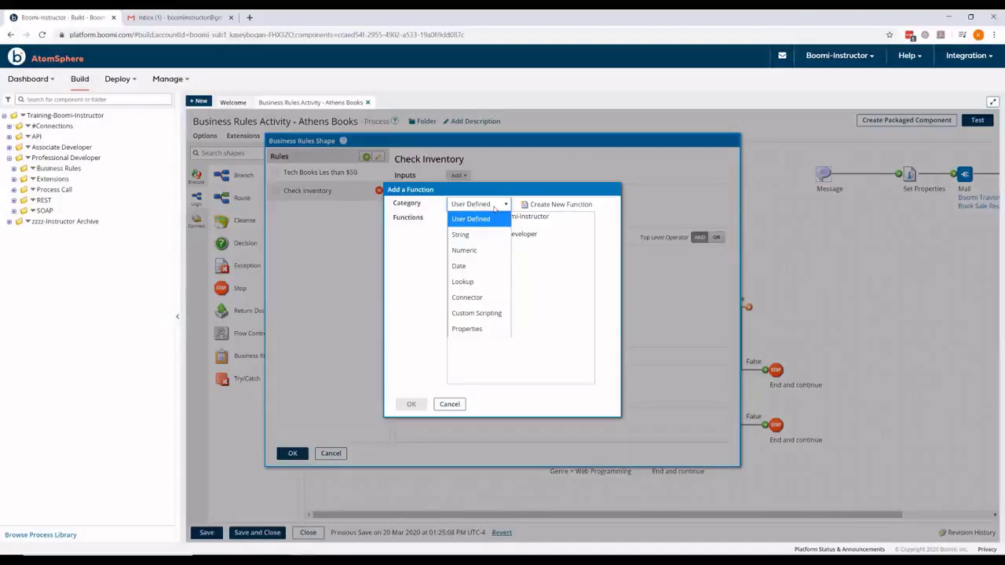
pyautogui.click(468, 282)
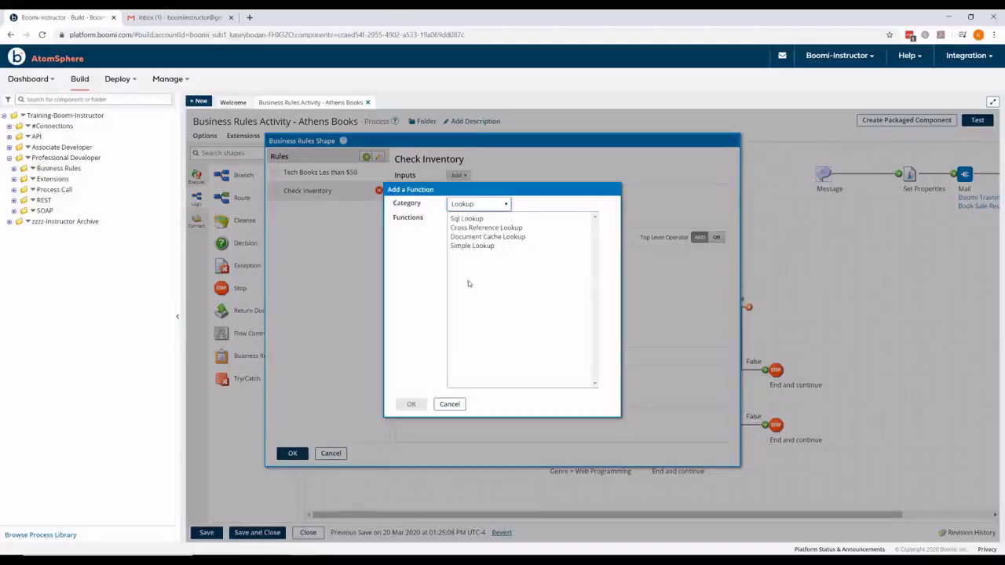
pyautogui.click(490, 229)
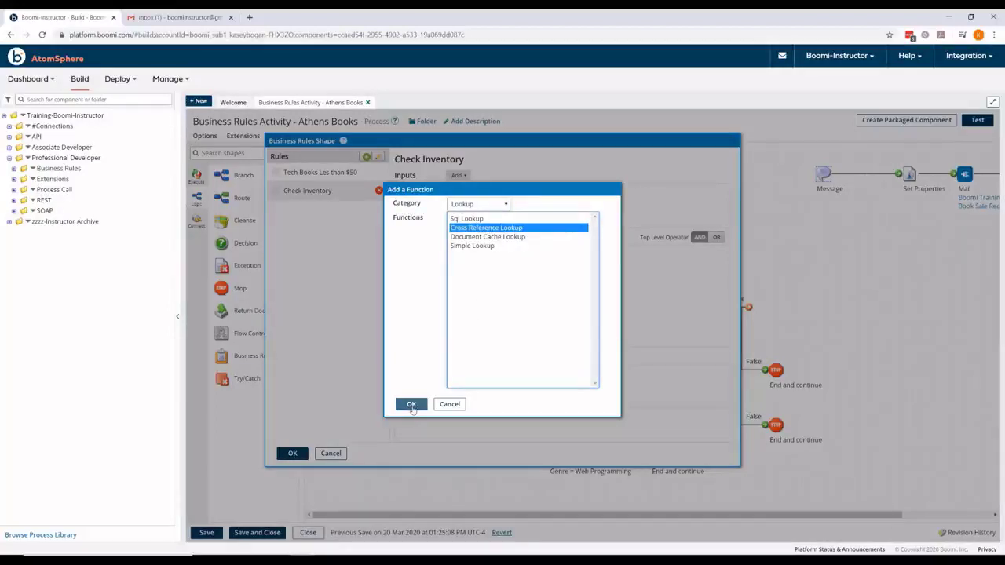
pyautogui.click(411, 406)
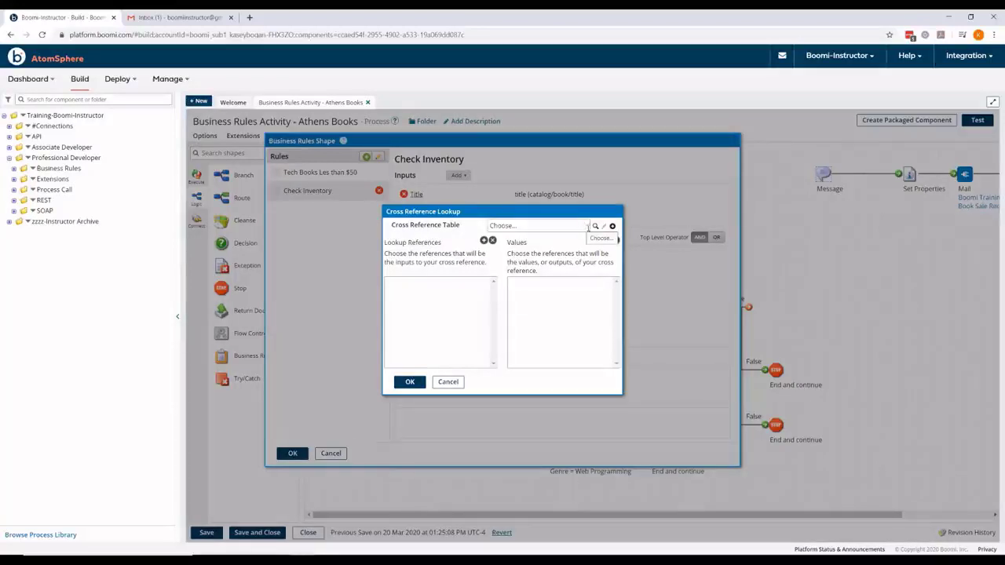
# Step: Use the Inventory Status table, with Book as lookup reference and Quantity as output
pyautogui.click(594, 227)
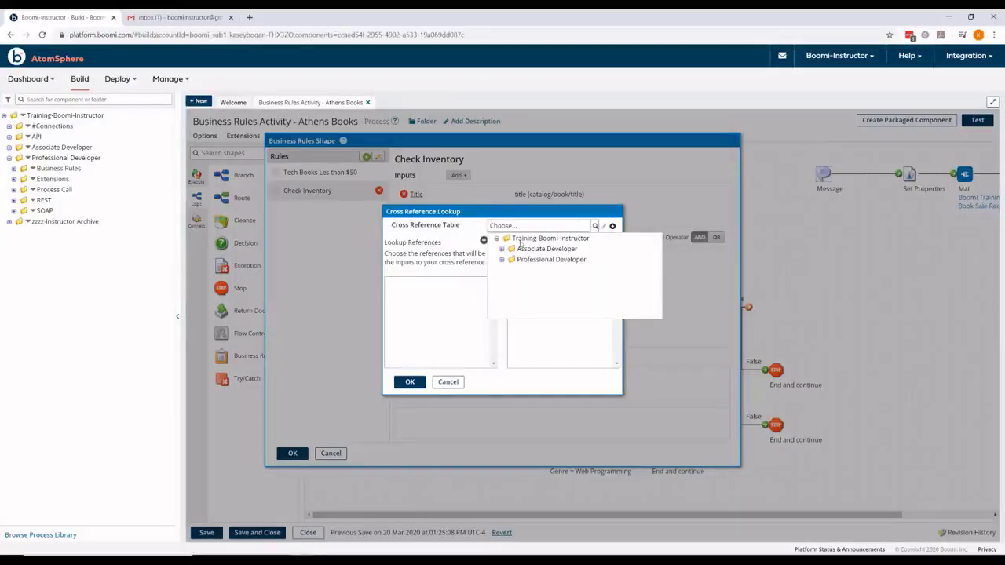
pyautogui.click(501, 259)
pyautogui.click(507, 270)
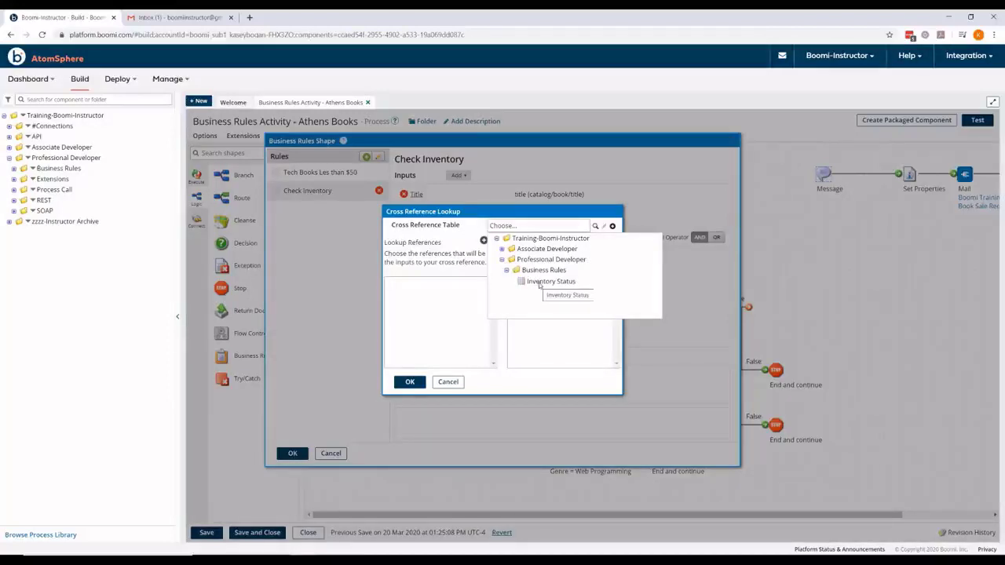
pyautogui.click(540, 282)
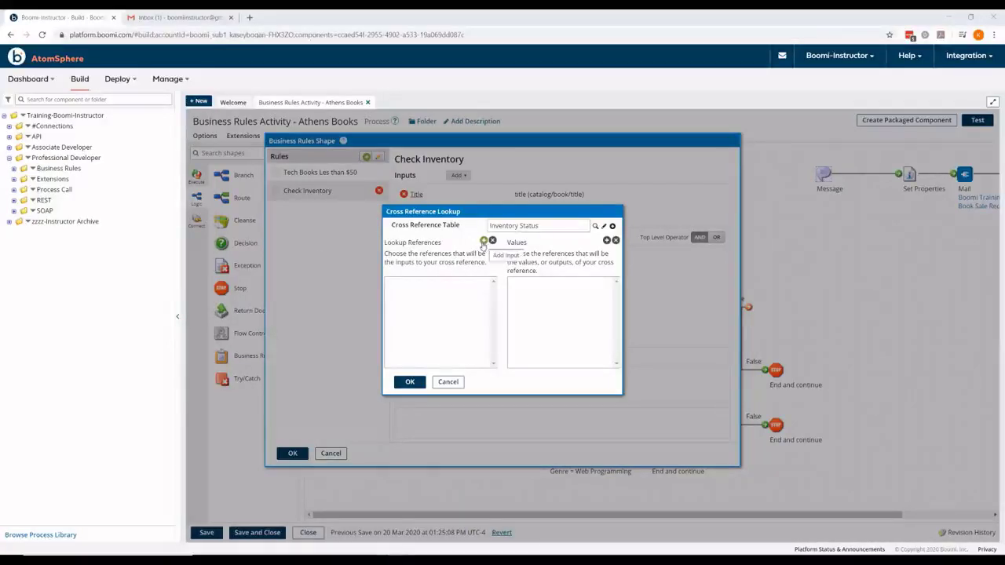
pyautogui.click(484, 241)
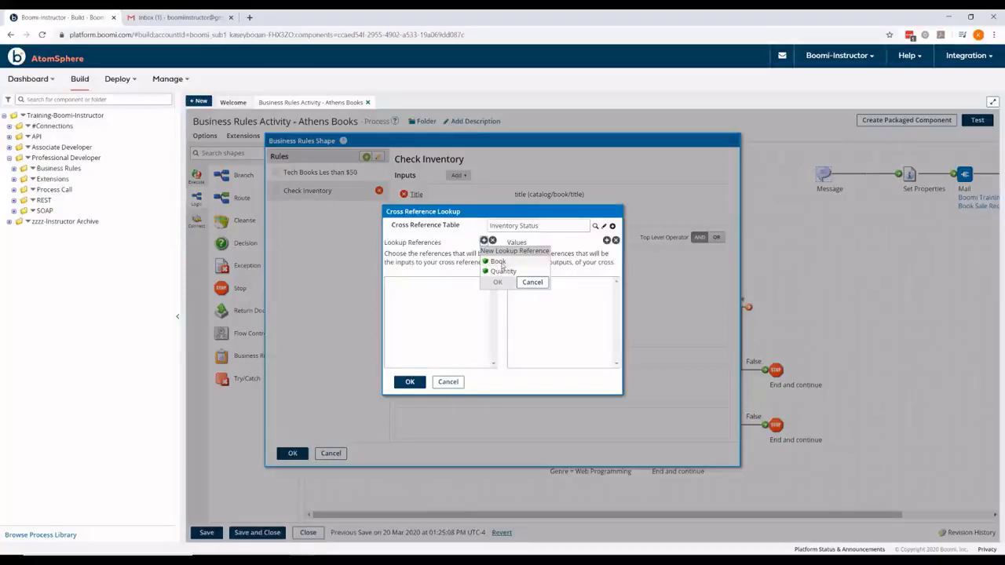
pyautogui.click(501, 263)
pyautogui.click(495, 282)
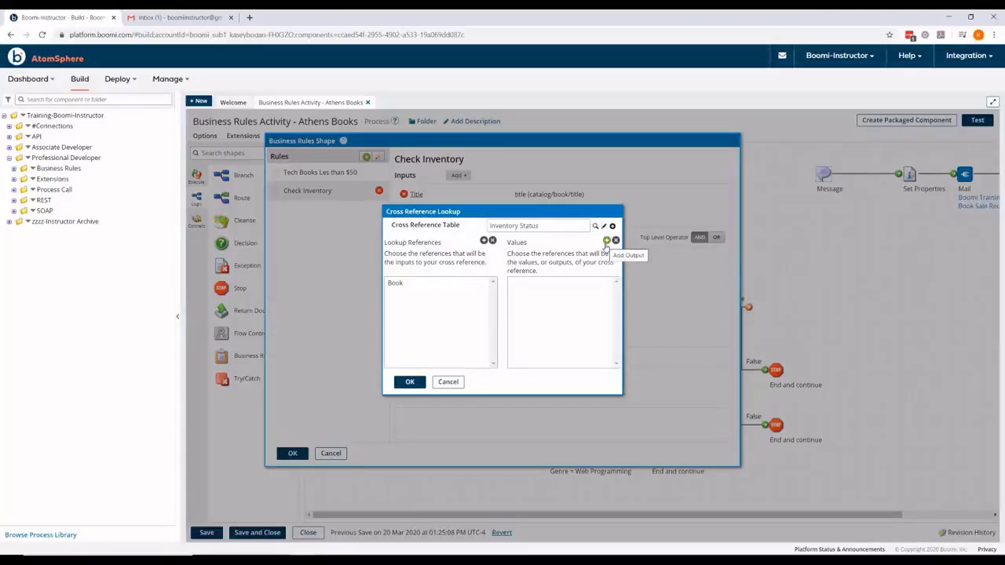
pyautogui.click(606, 241)
pyautogui.click(627, 272)
pyautogui.click(621, 283)
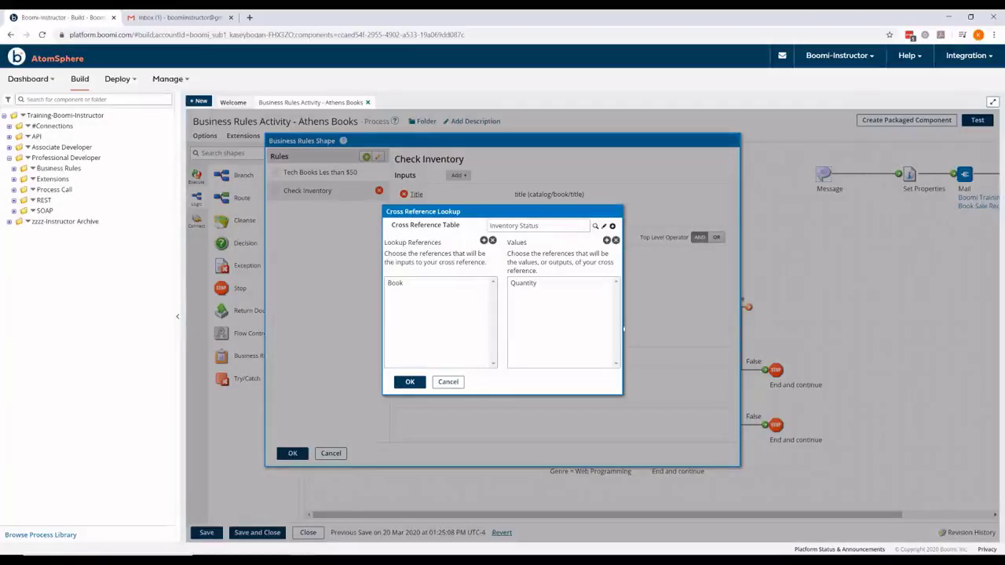
# Step: Name the lookup input Inventory, feed it the book title, and set default value 0
pyautogui.click(412, 382)
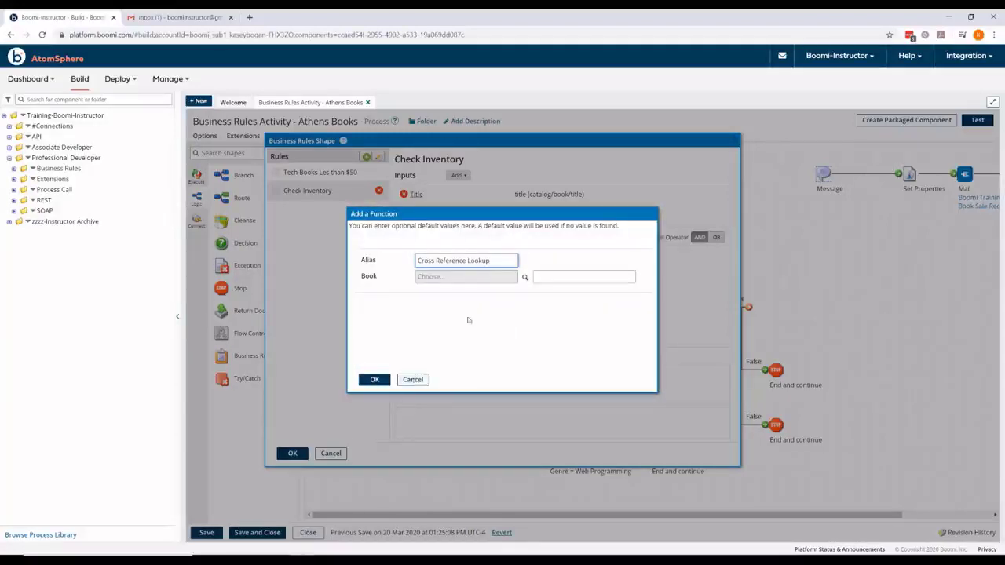
pyautogui.hotkey('ctrl', 'a')
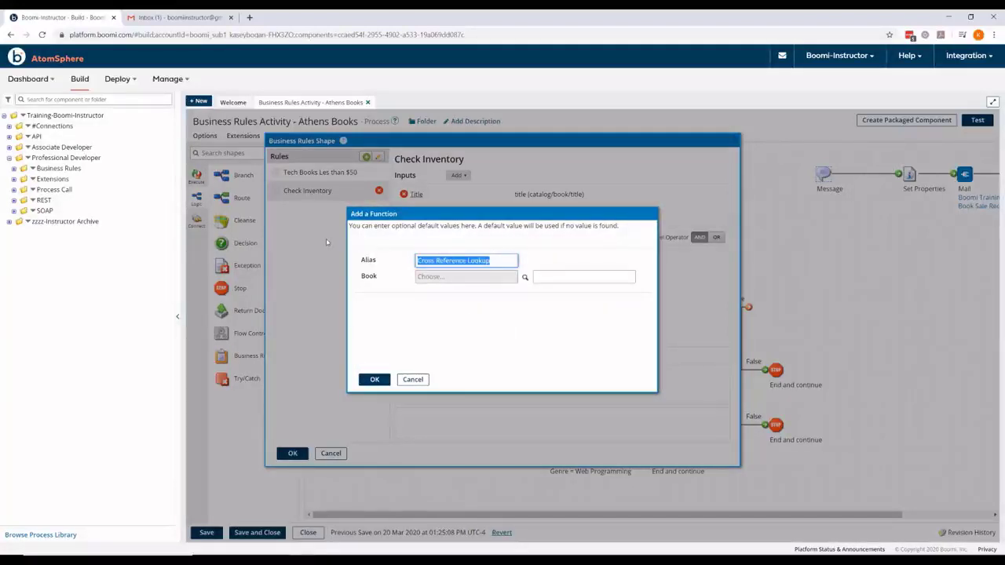
pyautogui.press('BackSpace')
pyautogui.write('Inve')
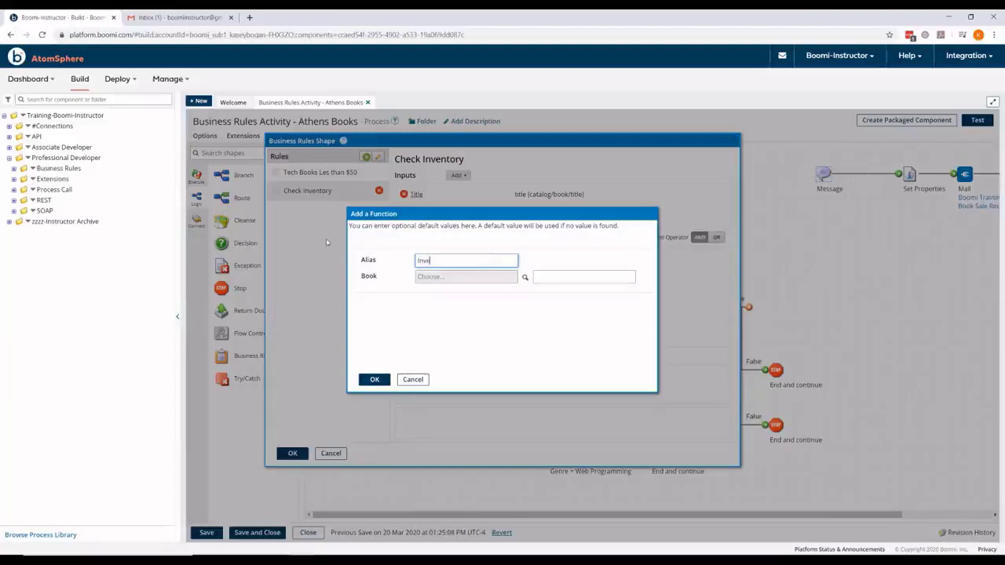
pyautogui.write('ntory')
pyautogui.click(525, 277)
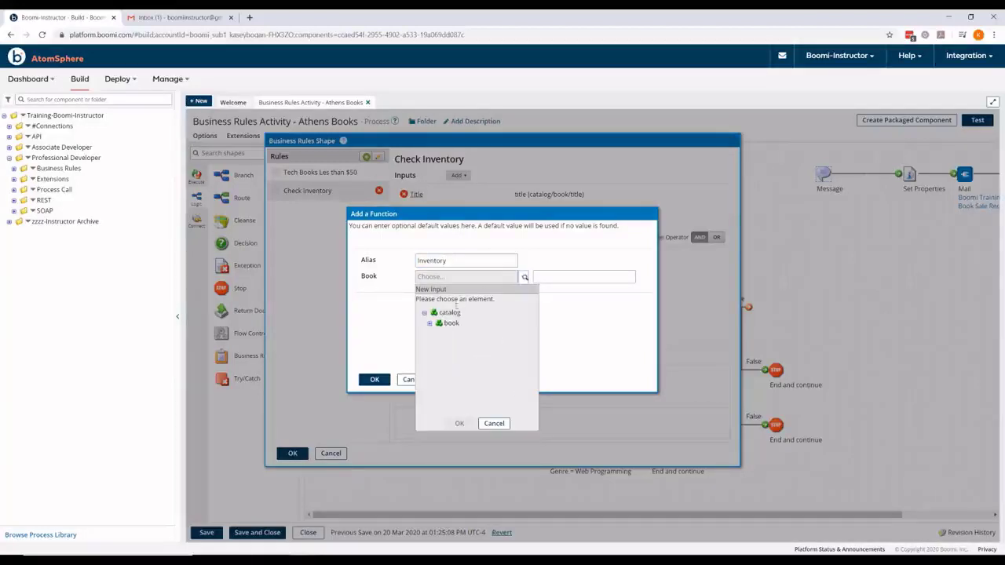
pyautogui.click(432, 324)
pyautogui.click(454, 361)
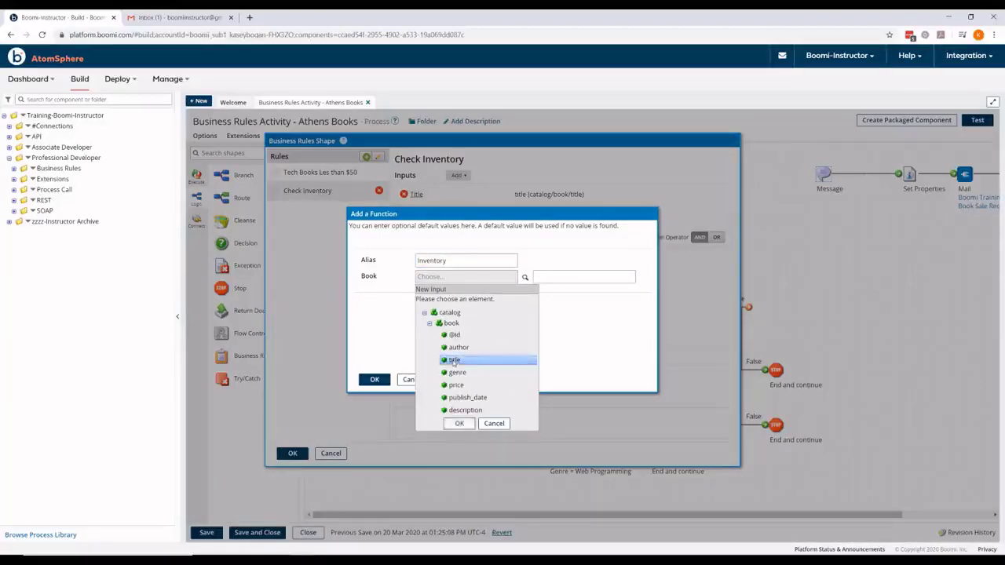
pyautogui.click(459, 424)
pyautogui.click(544, 276)
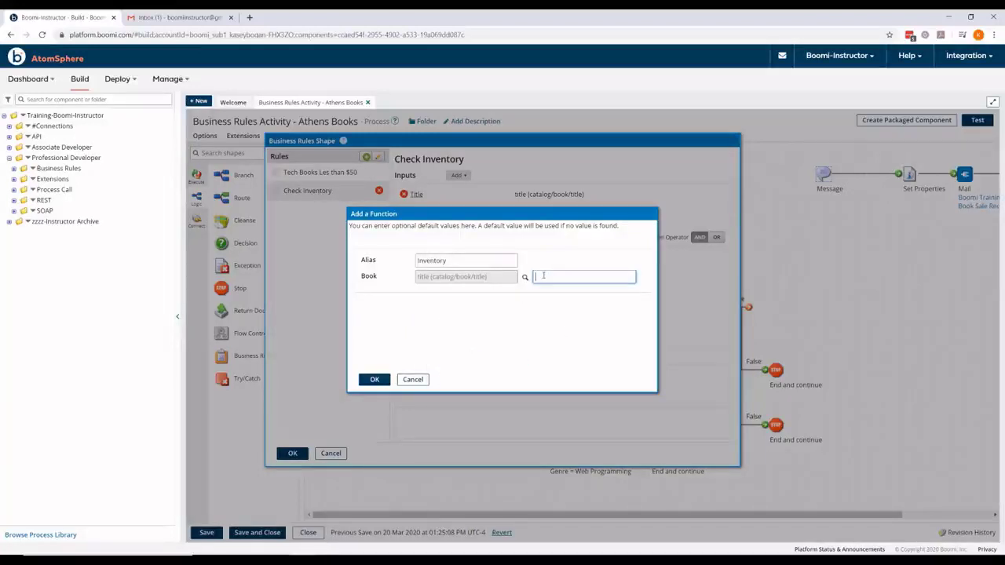
pyautogui.write('0')
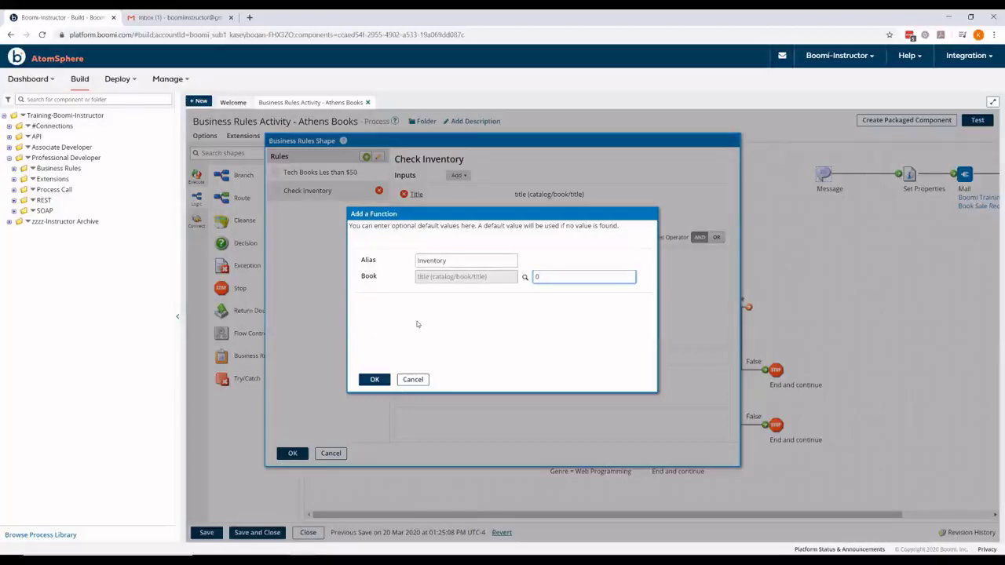
pyautogui.click(374, 379)
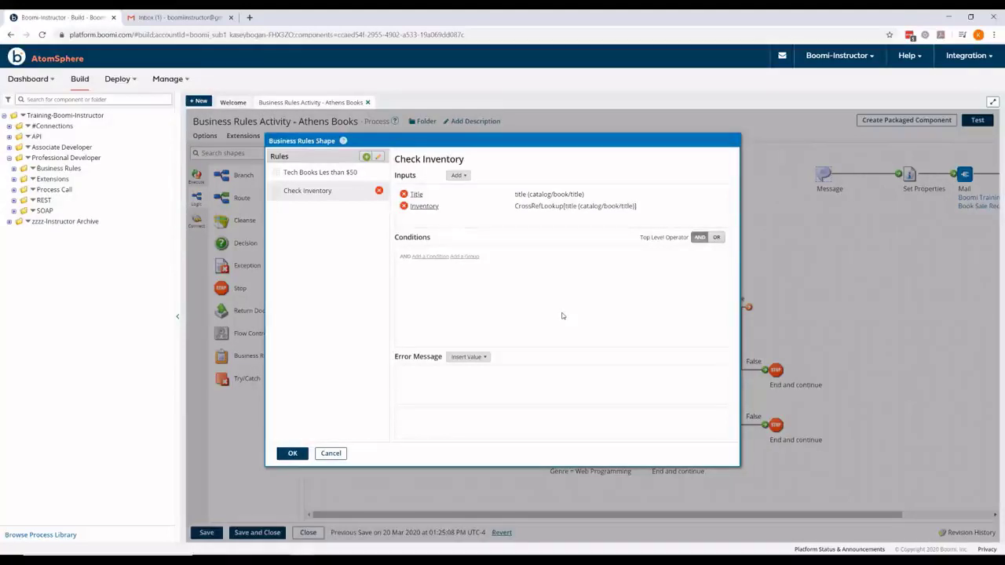
# Step: Add the condition Inventory < static value 5 to Check Inventory
pyautogui.click(429, 257)
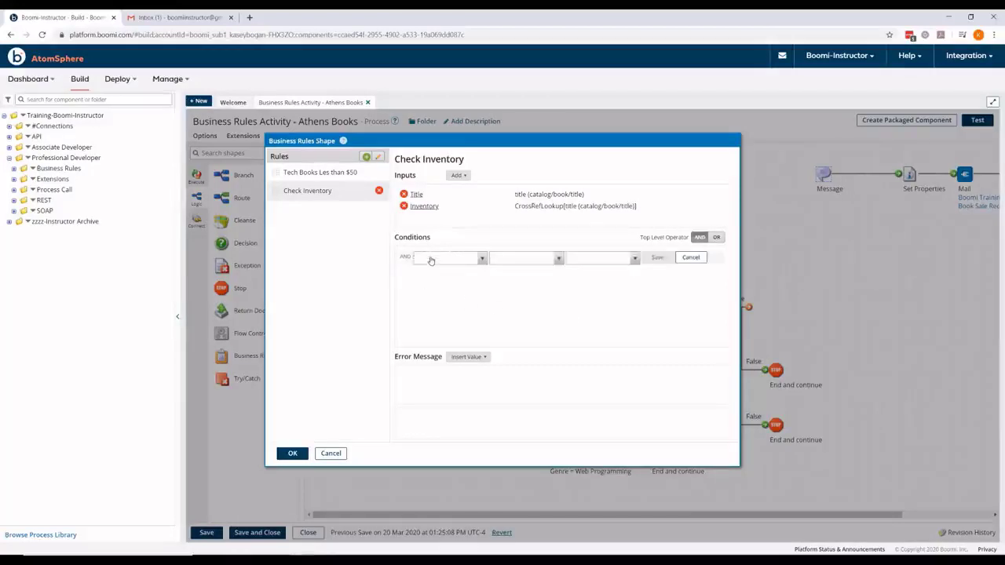
pyautogui.click(480, 261)
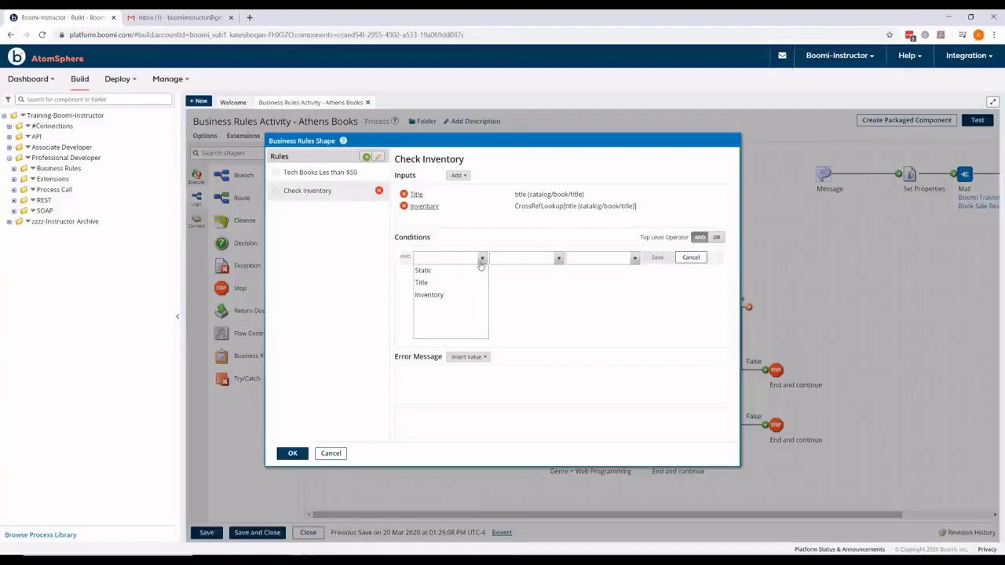
pyautogui.click(464, 296)
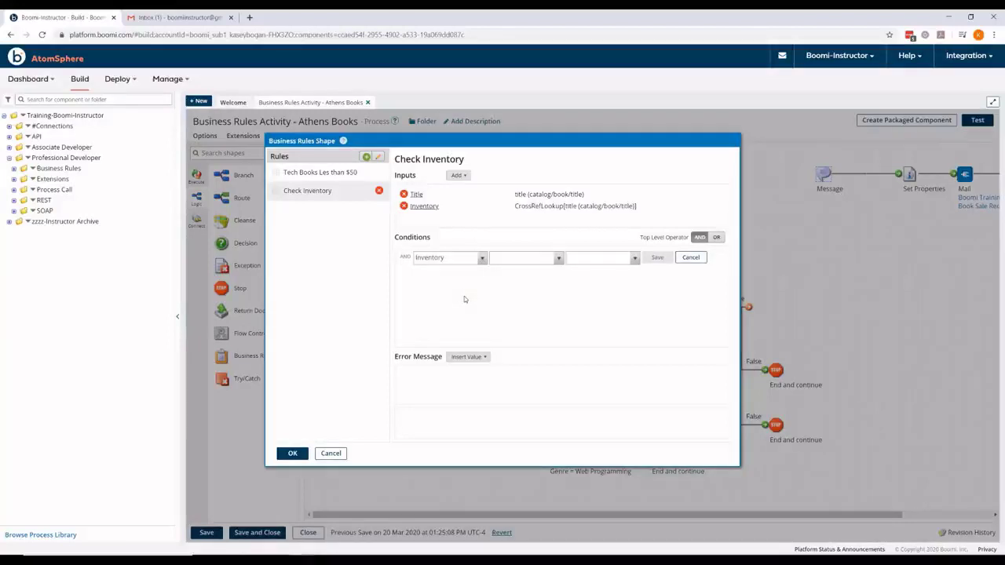
pyautogui.click(556, 259)
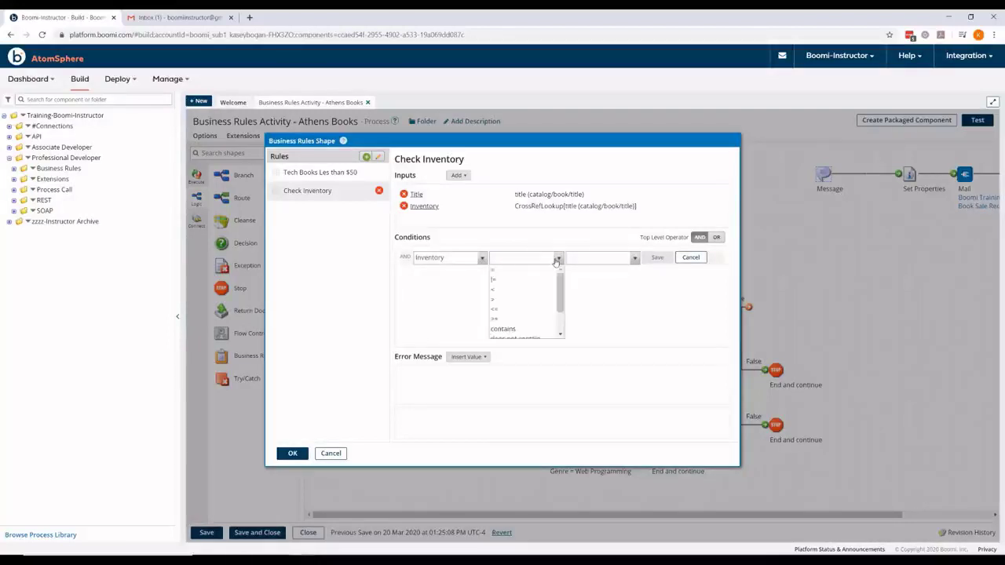
pyautogui.click(523, 290)
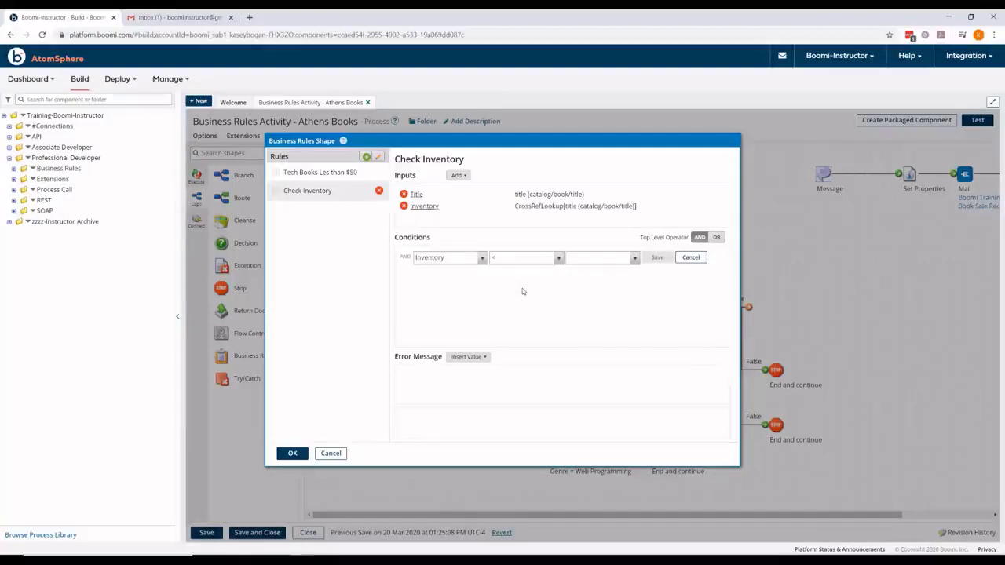
pyautogui.click(632, 260)
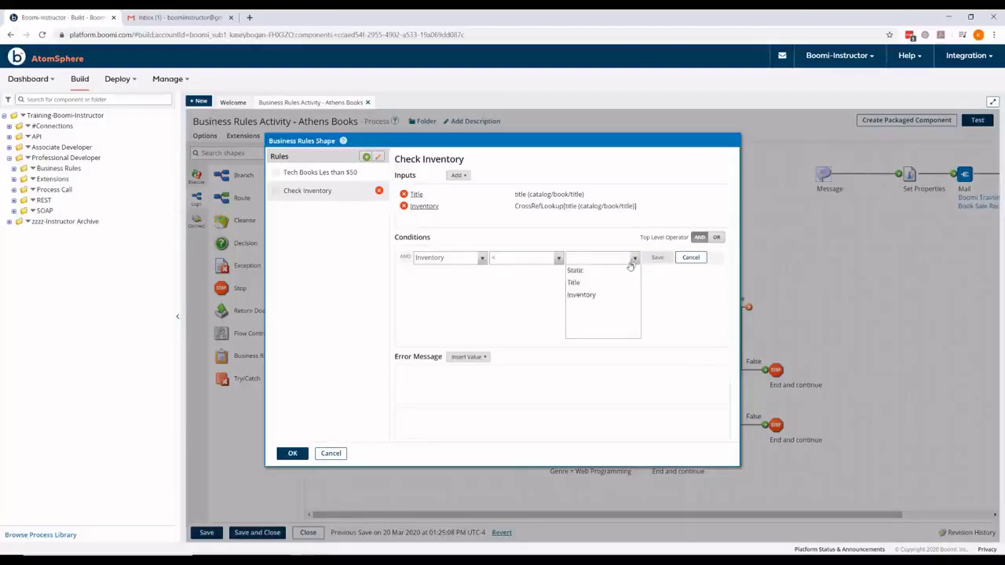
pyautogui.click(575, 271)
pyautogui.write('5')
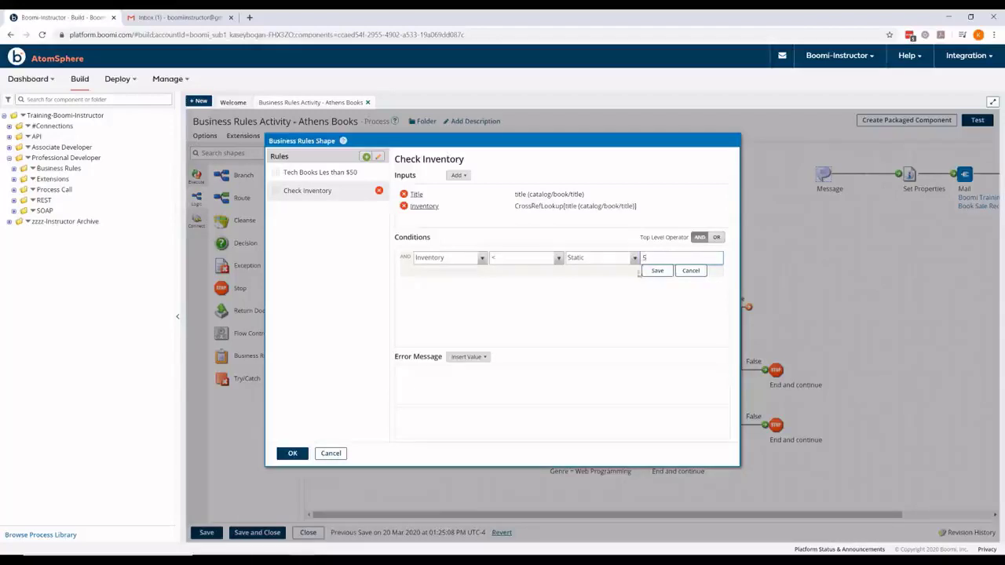
pyautogui.click(657, 270)
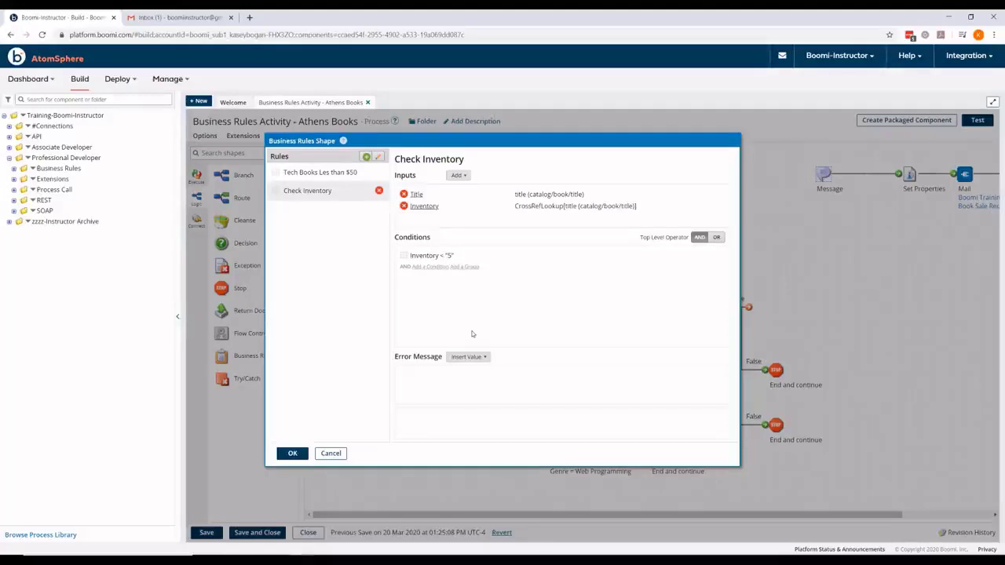
pyautogui.click(428, 375)
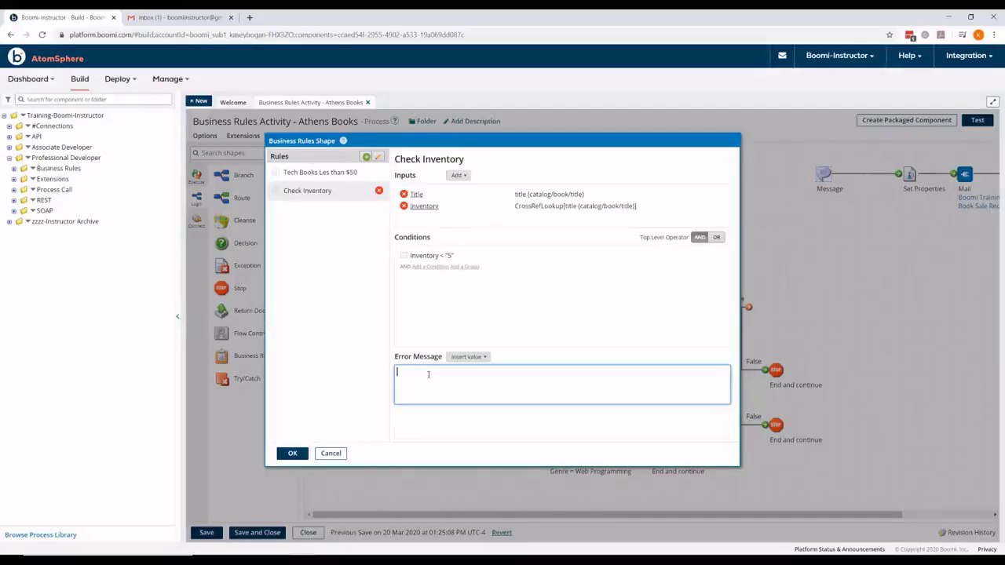
# Step: Write the error message 'Currently, we have enough stock of' + Title + 'Please try at a later point in time', then close the rules
pyautogui.write('Currently')
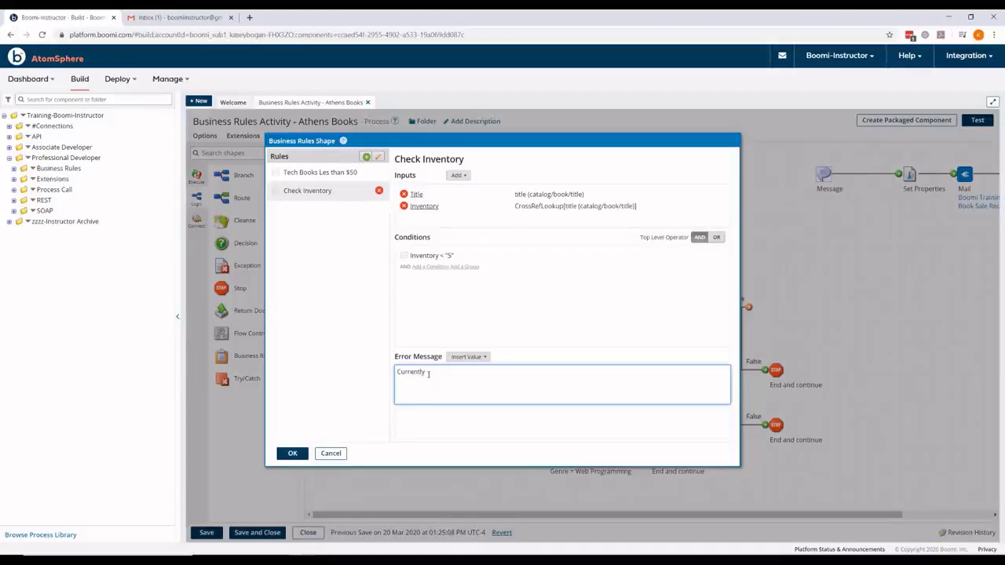
pyautogui.write(', we have enough s')
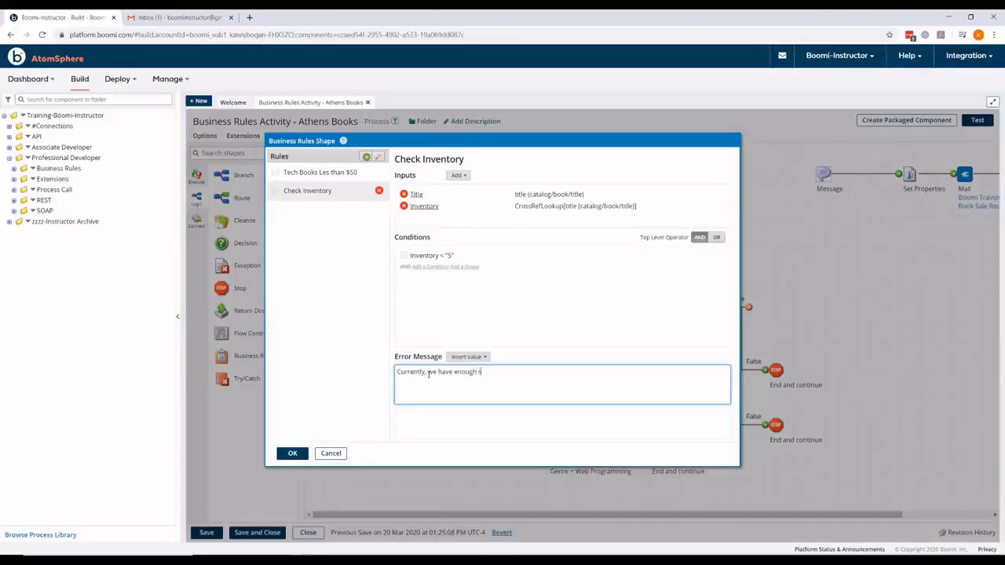
pyautogui.write('tock of')
pyautogui.click(464, 356)
pyautogui.click(463, 371)
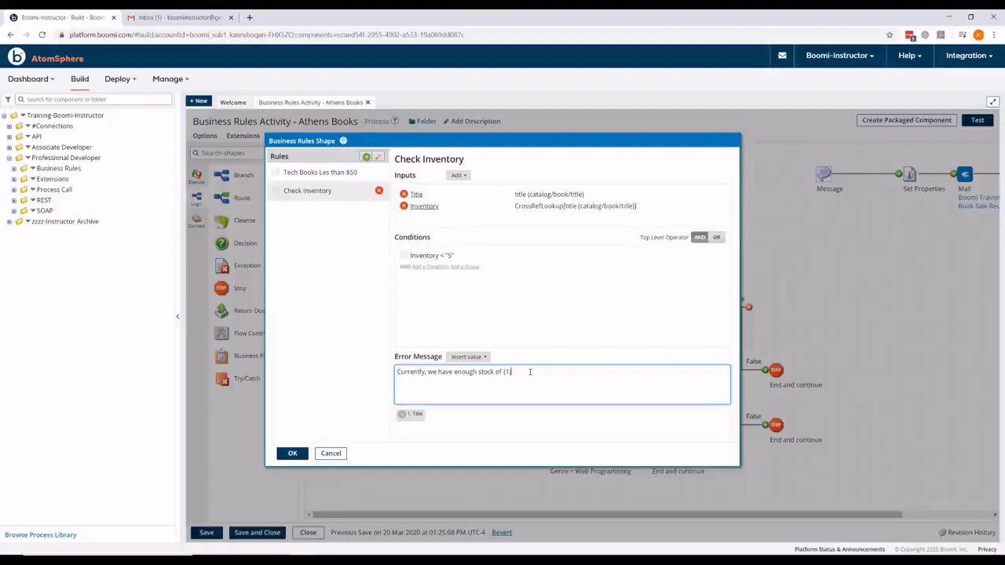
pyautogui.write('.')
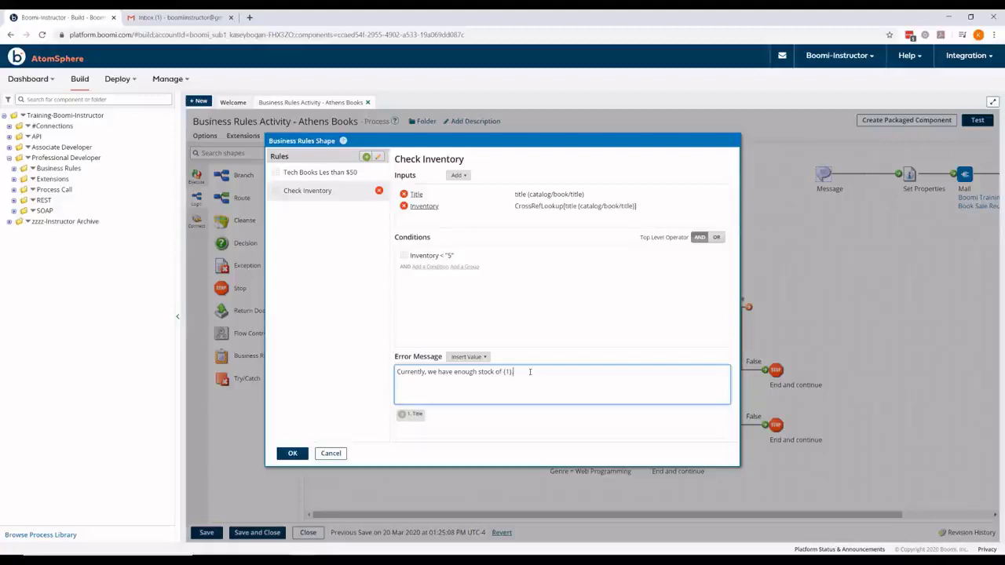
pyautogui.write('"".  Pl')
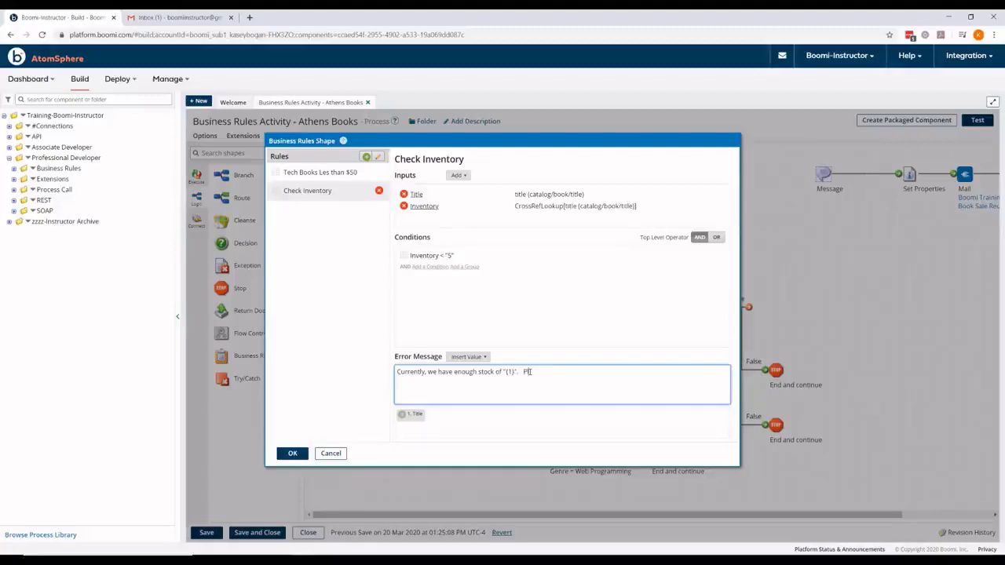
pyautogui.write('ease try at')
pyautogui.write(' a later point in time.')
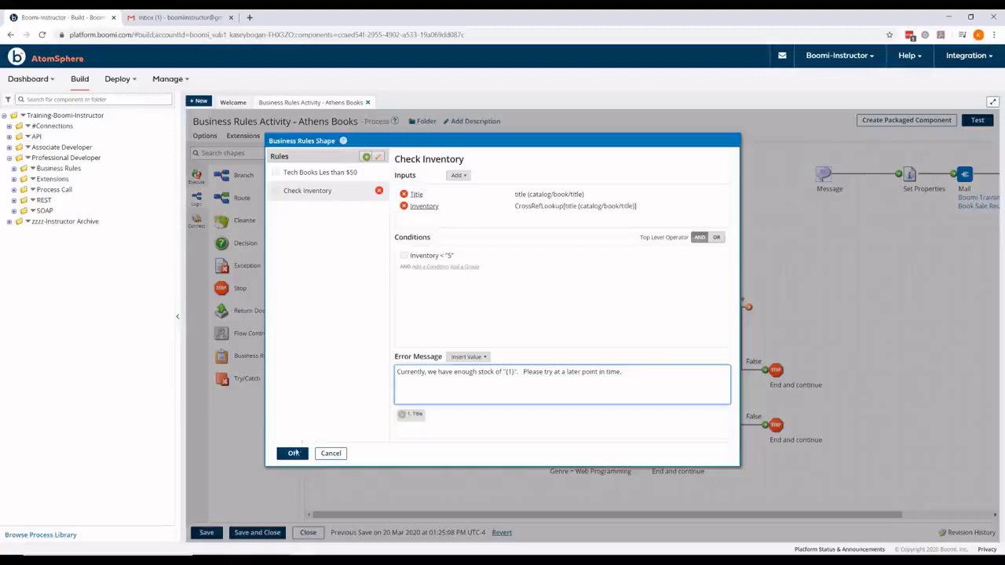
pyautogui.click(293, 453)
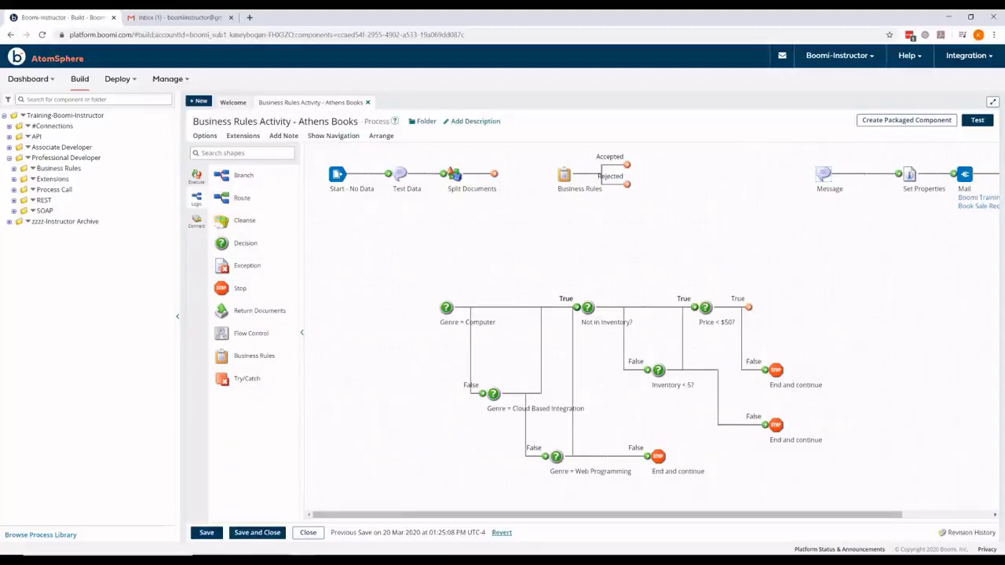
# Step: Connect Split Documents to Business Rules and the Accepted branch to the Message step
pyautogui.moveTo(341, 198)
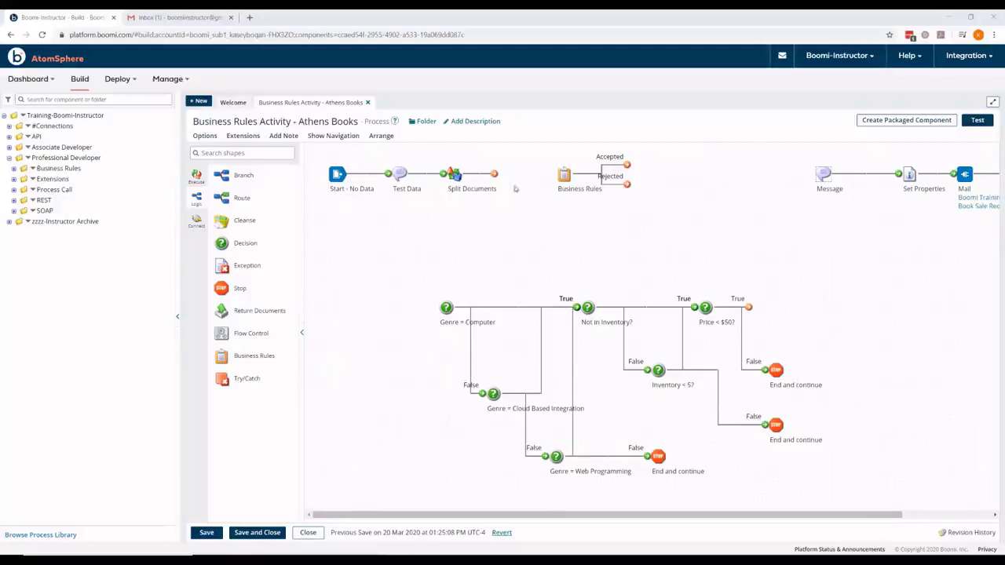
pyautogui.moveTo(526, 176); pyautogui.dragTo(564, 175)
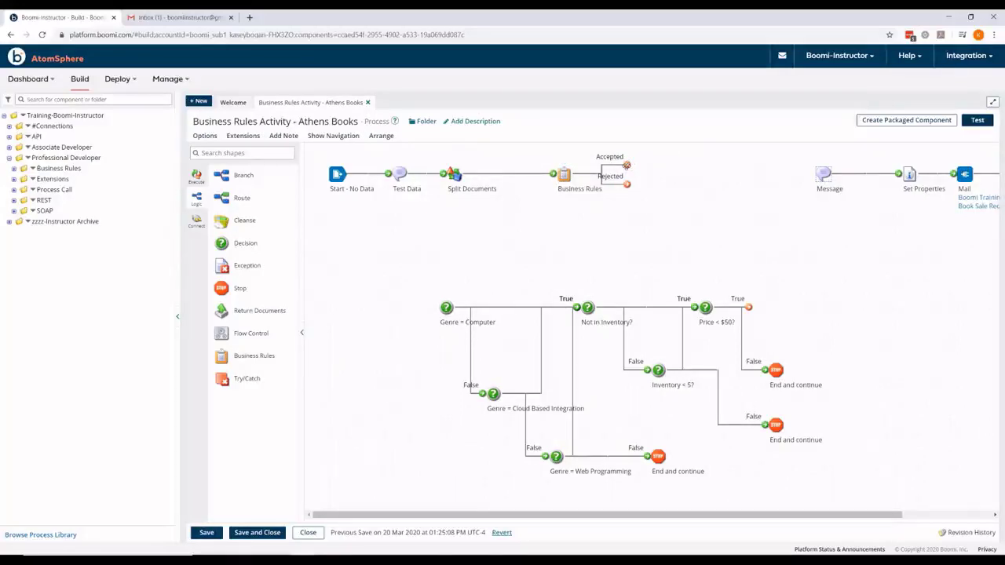
pyautogui.moveTo(626, 165); pyautogui.dragTo(824, 175)
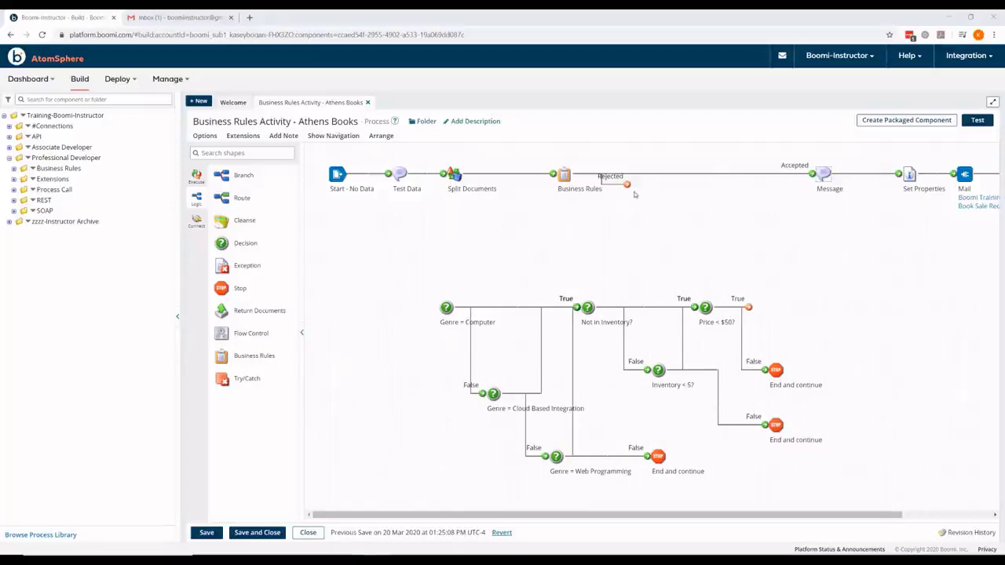
# Step: Pull the Rejected branch down and drop a new Message shape at its end
pyautogui.moveTo(627, 184); pyautogui.dragTo(650, 215)
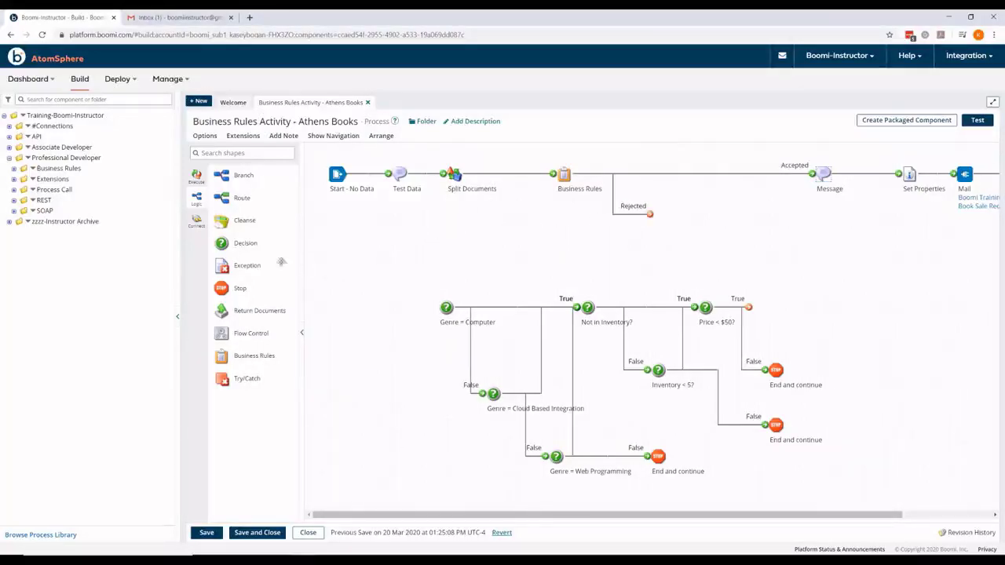
pyautogui.click(196, 176)
pyautogui.moveTo(236, 221); pyautogui.dragTo(696, 221)
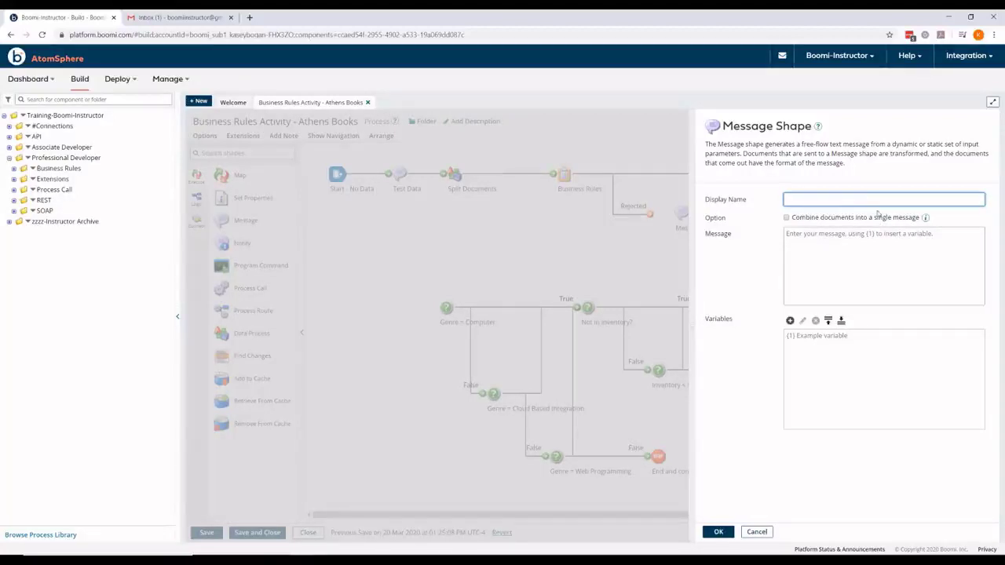
# Step: Label the Message shape 'Business Rules Result XML' with message text {1}
pyautogui.write('Business Rules Result XML')
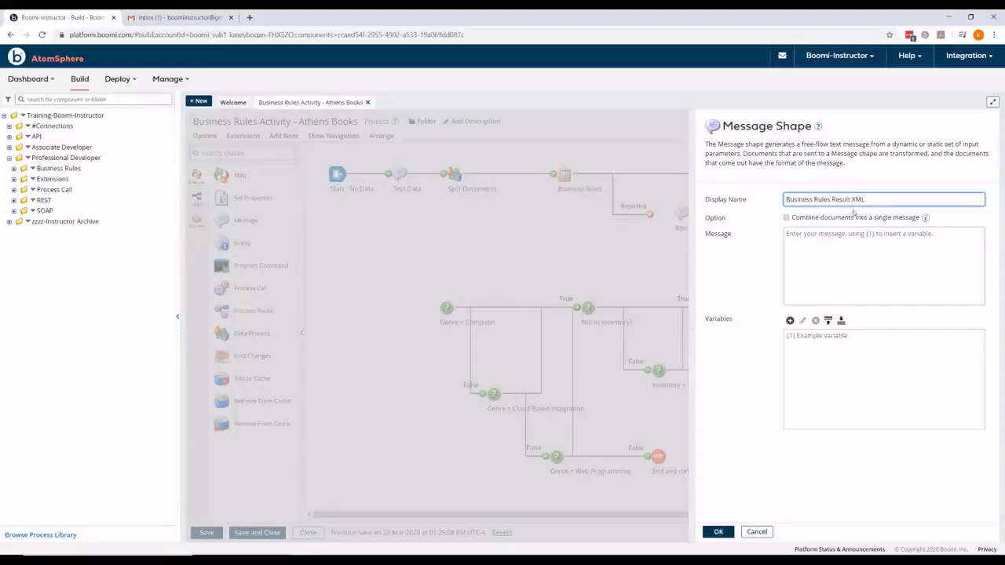
pyautogui.click(873, 233)
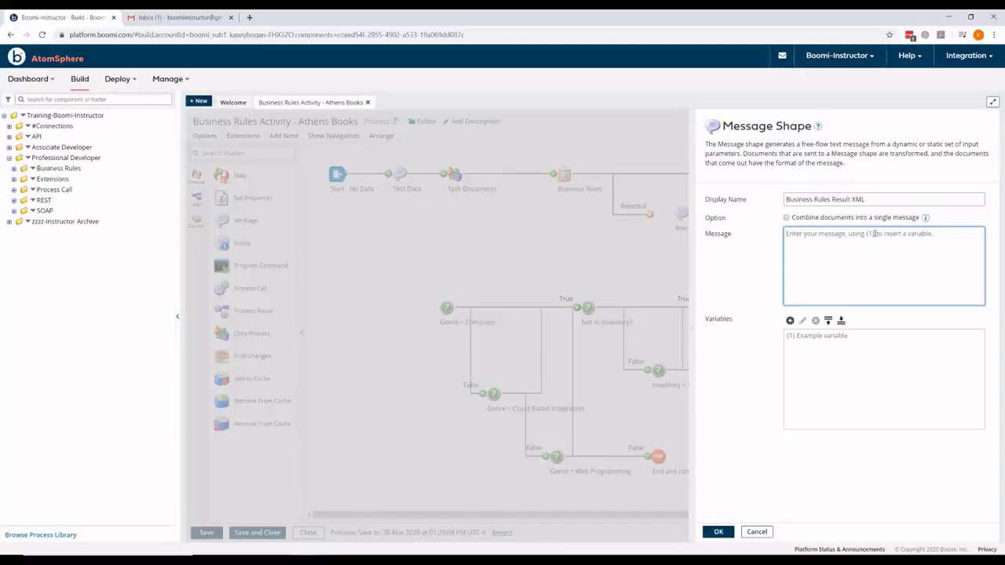
pyautogui.write('{1}')
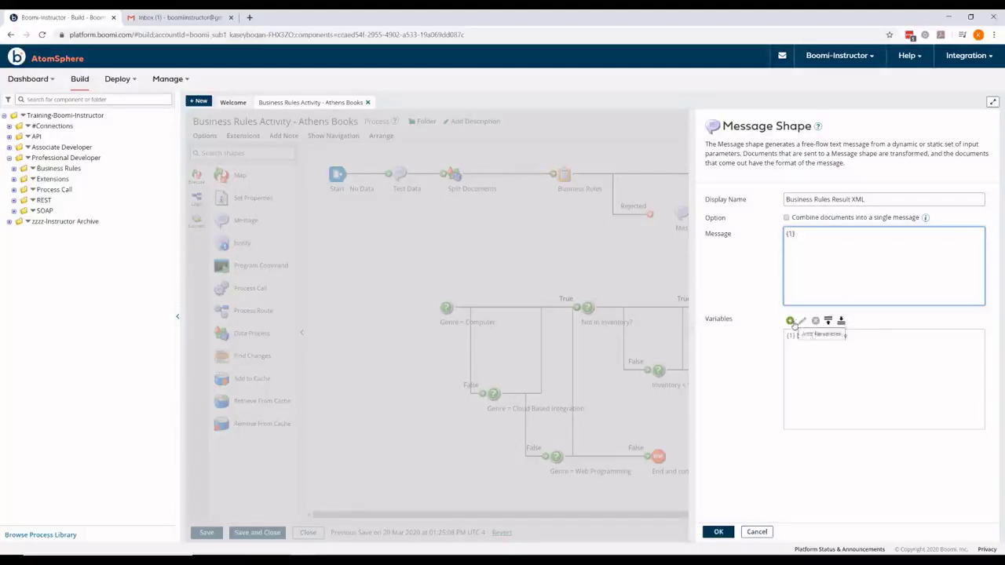
# Step: Fill {1} with the Meta Data > Base > Business Rules Result Message document property and save
pyautogui.click(790, 321)
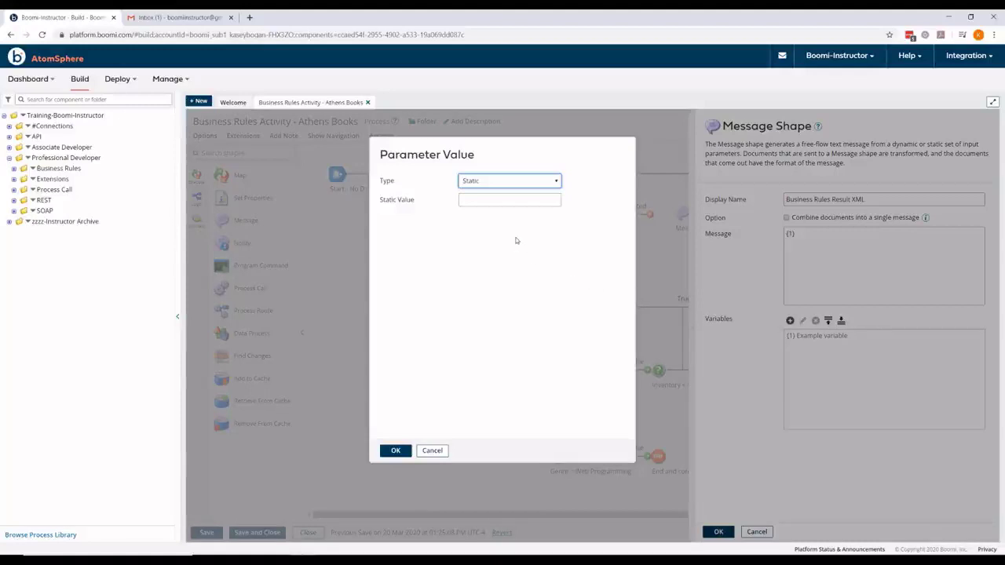
pyautogui.click(504, 185)
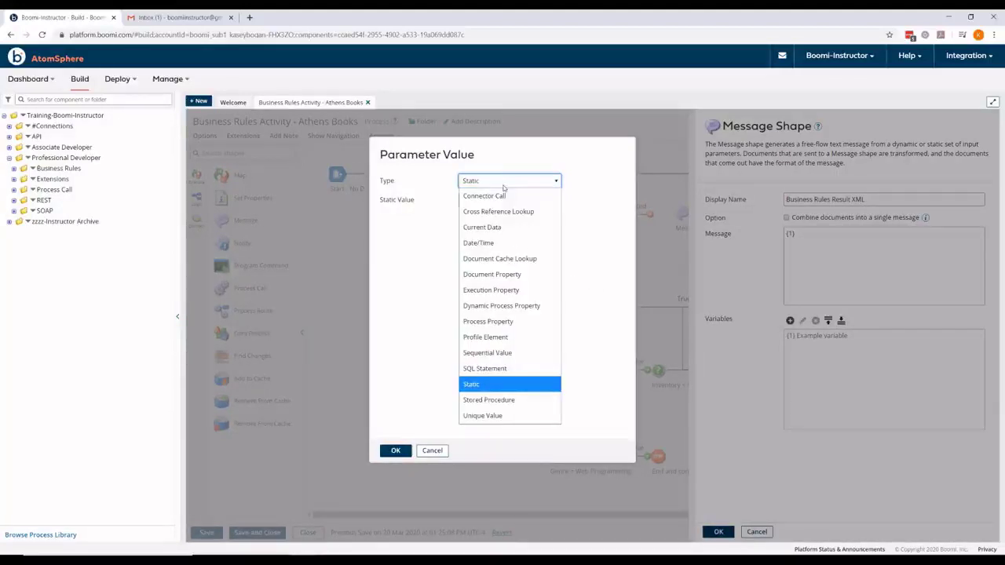
pyautogui.click(503, 274)
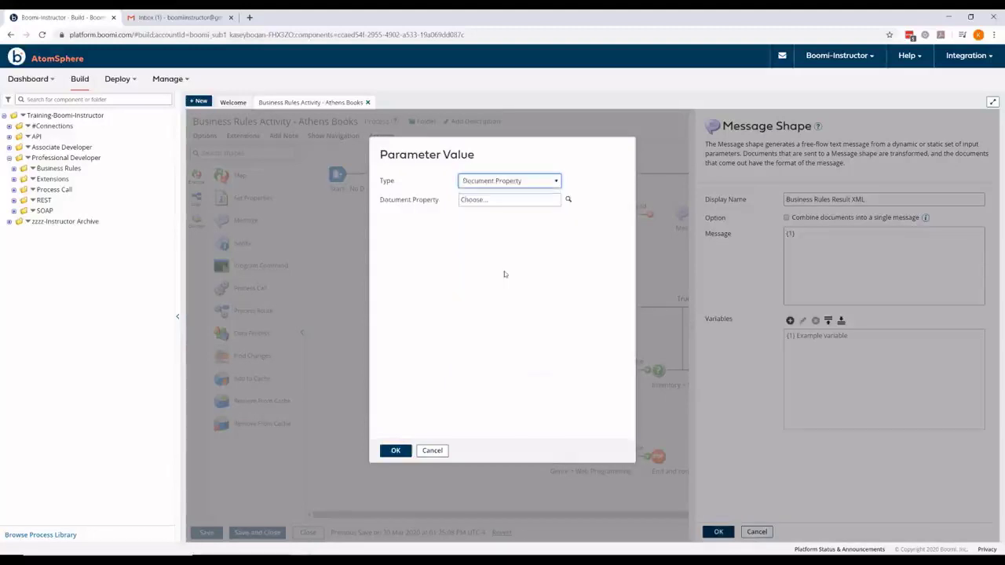
pyautogui.click(568, 200)
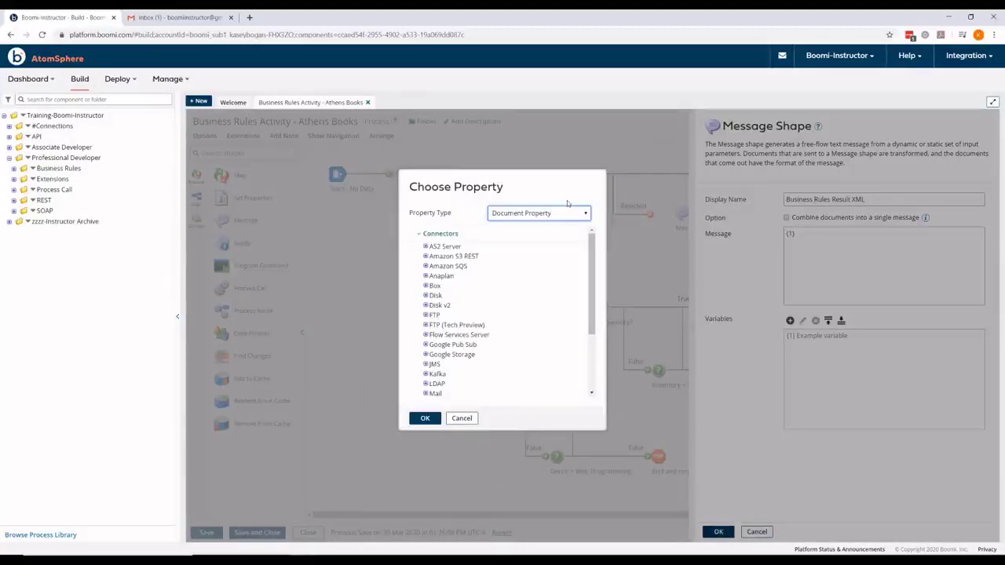
pyautogui.scroll(-3, 559, 259)
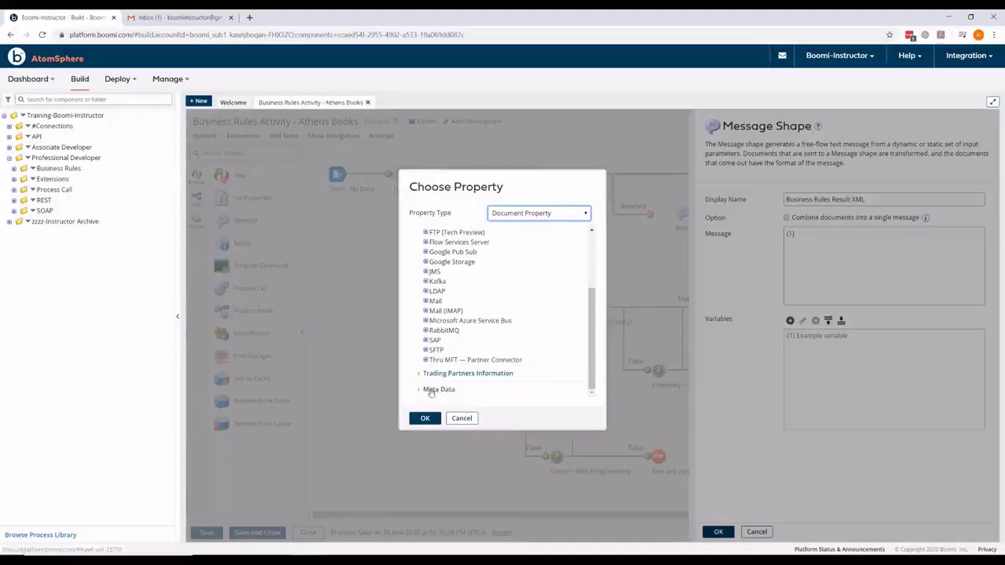
pyautogui.click(435, 389)
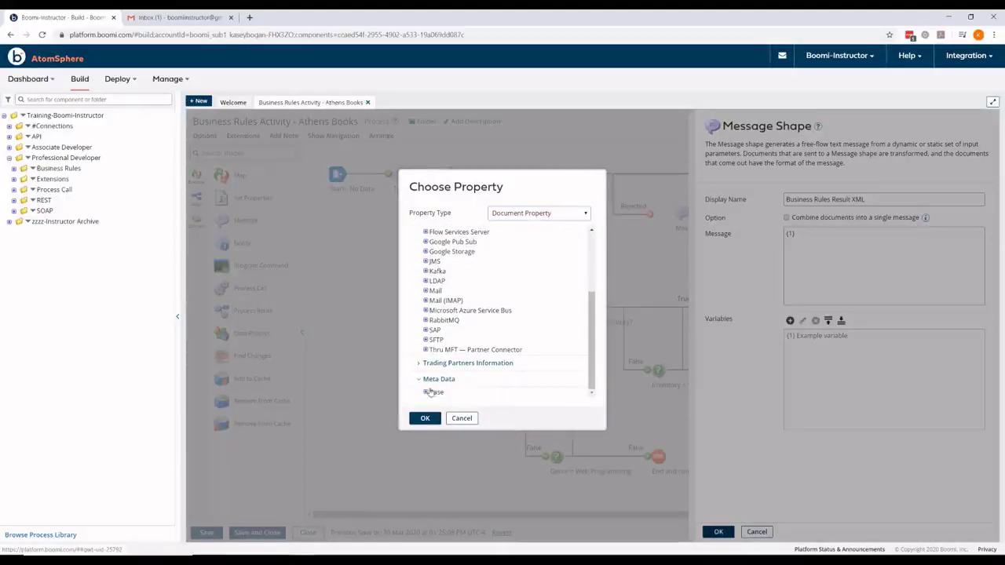
pyautogui.click(425, 392)
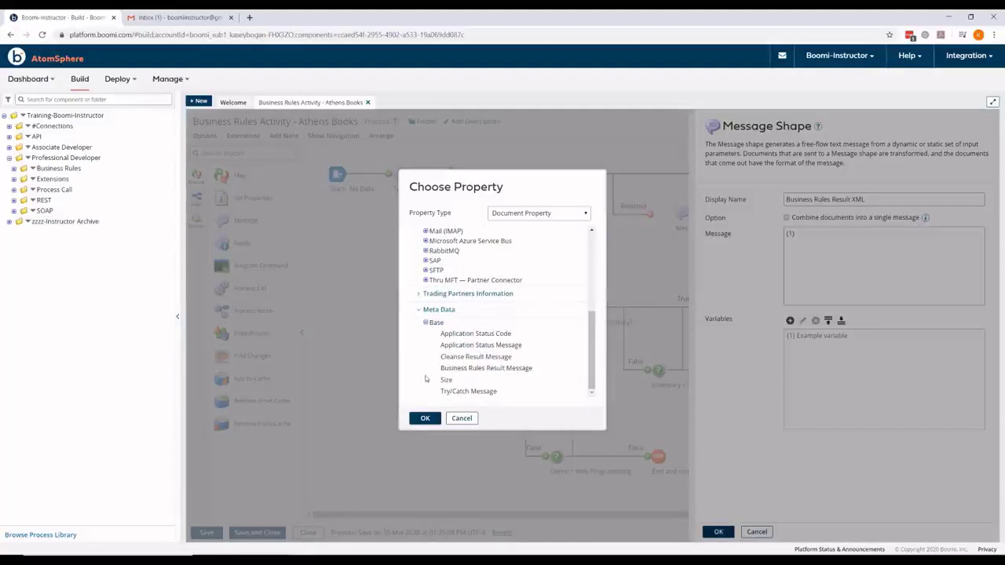
pyautogui.click(468, 369)
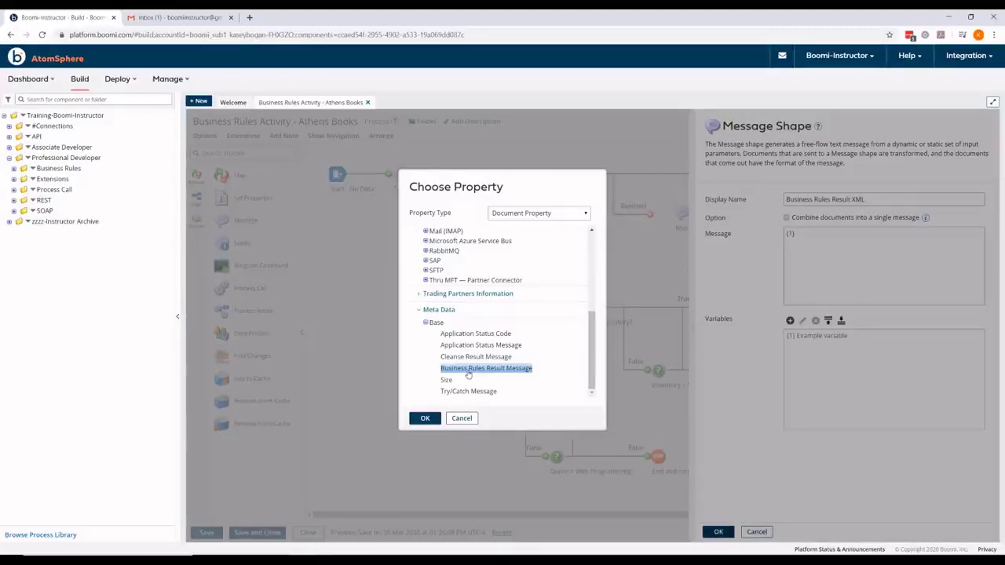
pyautogui.click(425, 418)
pyautogui.click(395, 450)
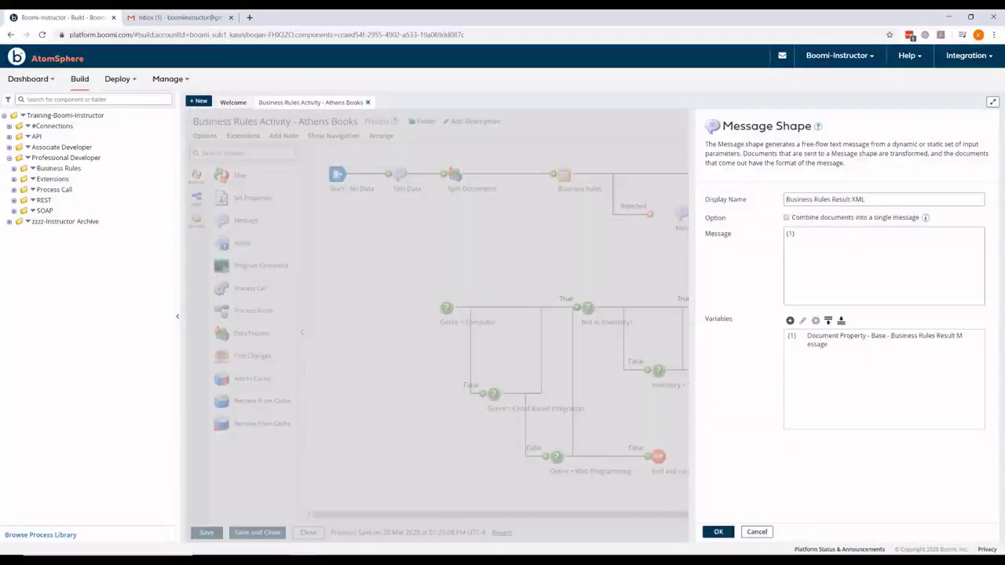
pyautogui.click(719, 532)
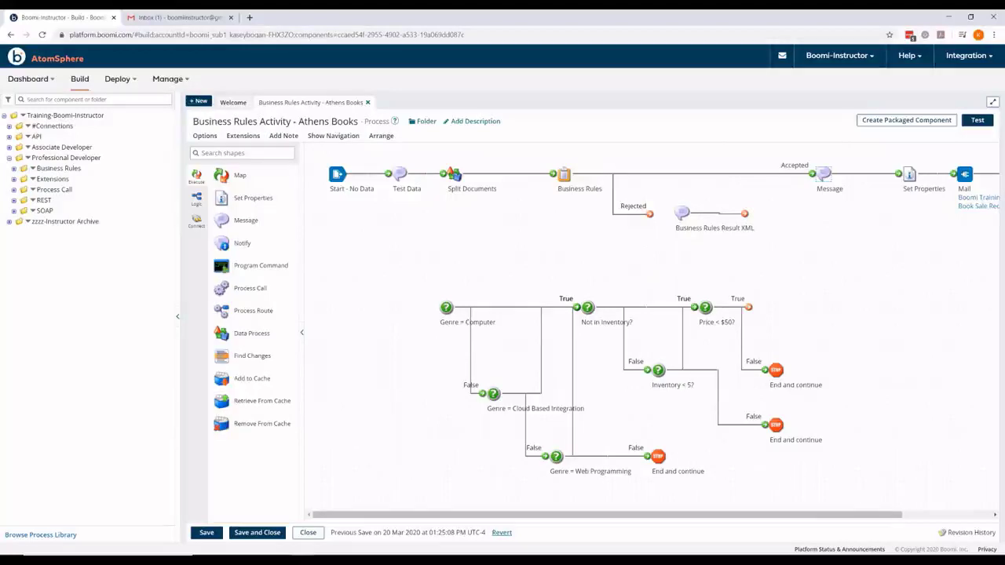
# Step: Place a Data Process shape after the Business Rules Result XML message on the canvas
pyautogui.moveTo(252, 334); pyautogui.dragTo(810, 227)
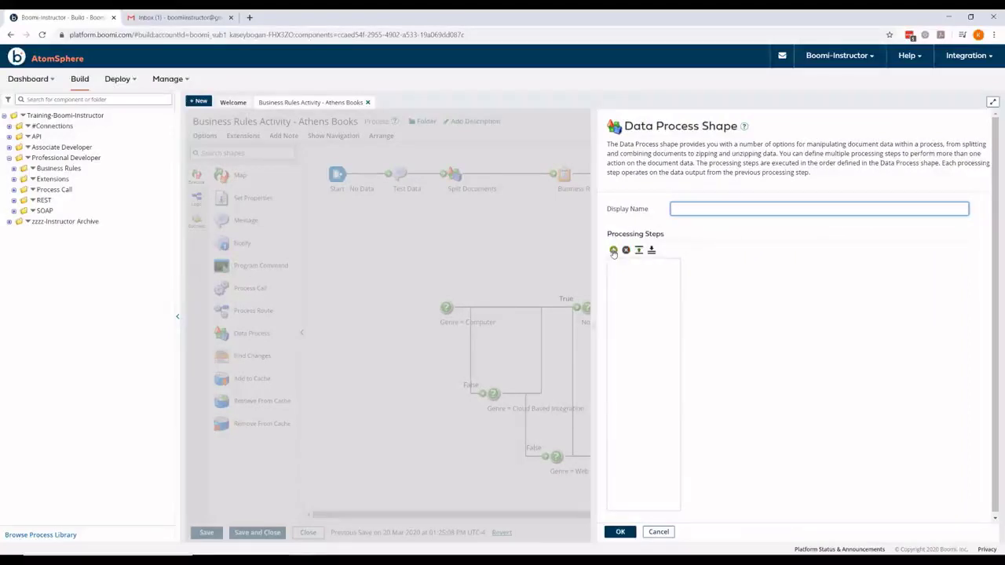
# Step: Add a Split Documents step named 'Split Results' with XML profile type, and begin a new XML profile
pyautogui.click(613, 250)
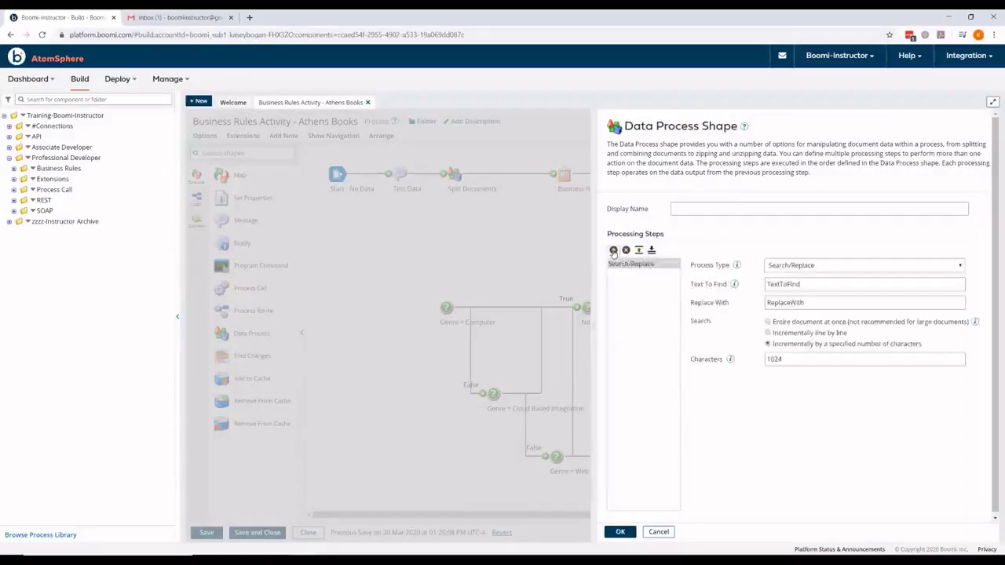
pyautogui.click(798, 267)
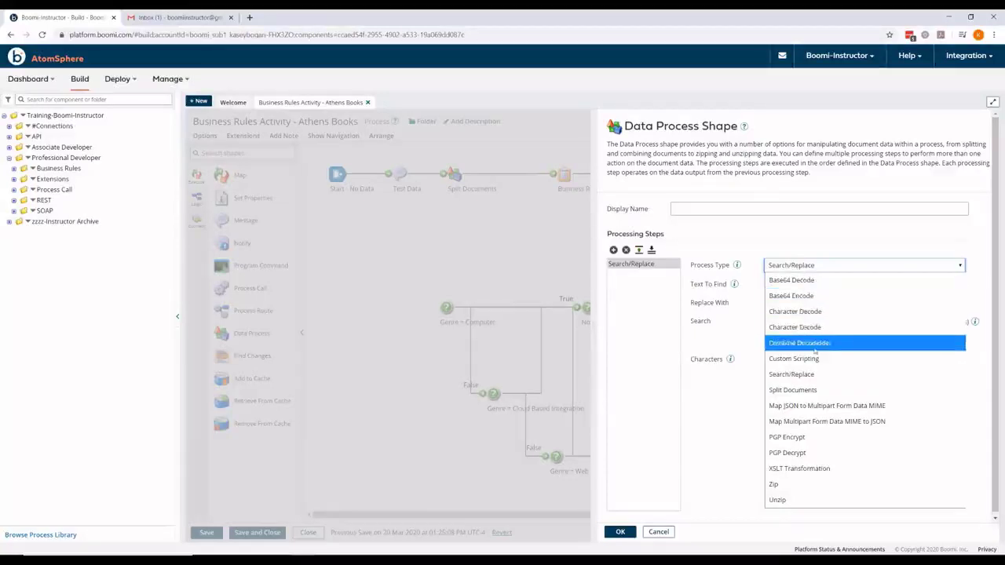
pyautogui.click(813, 390)
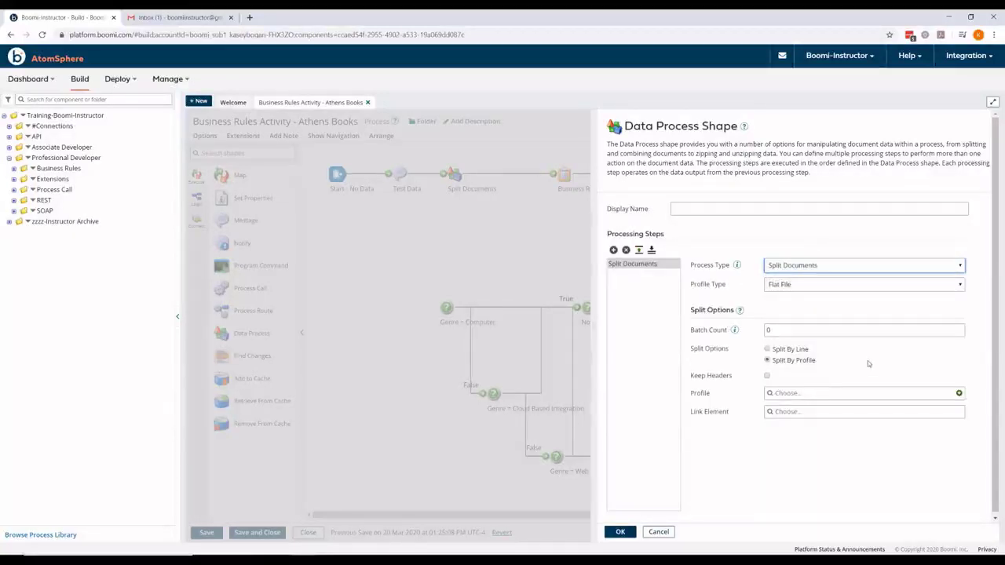
pyautogui.click(790, 209)
pyautogui.write('Split Results')
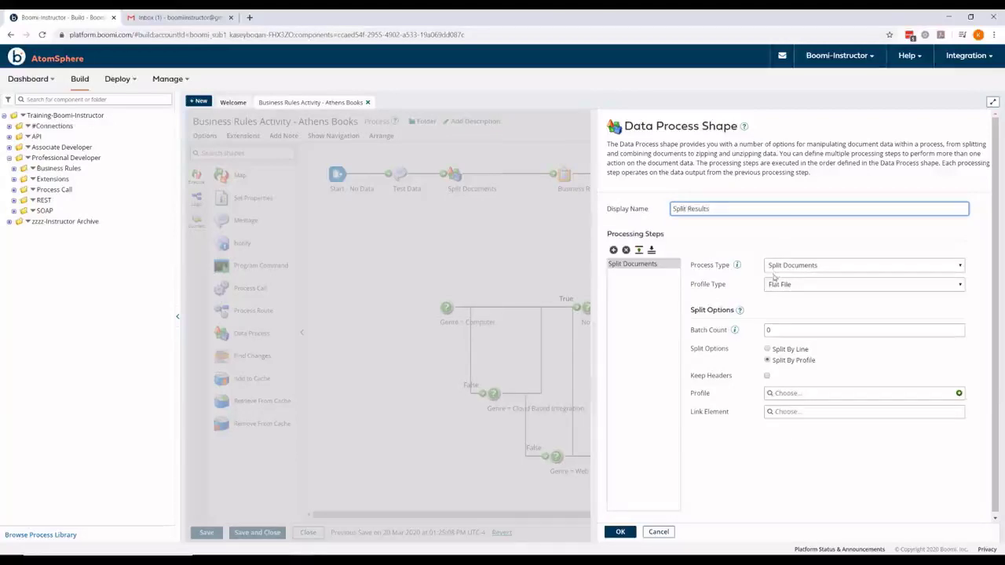
pyautogui.click(799, 286)
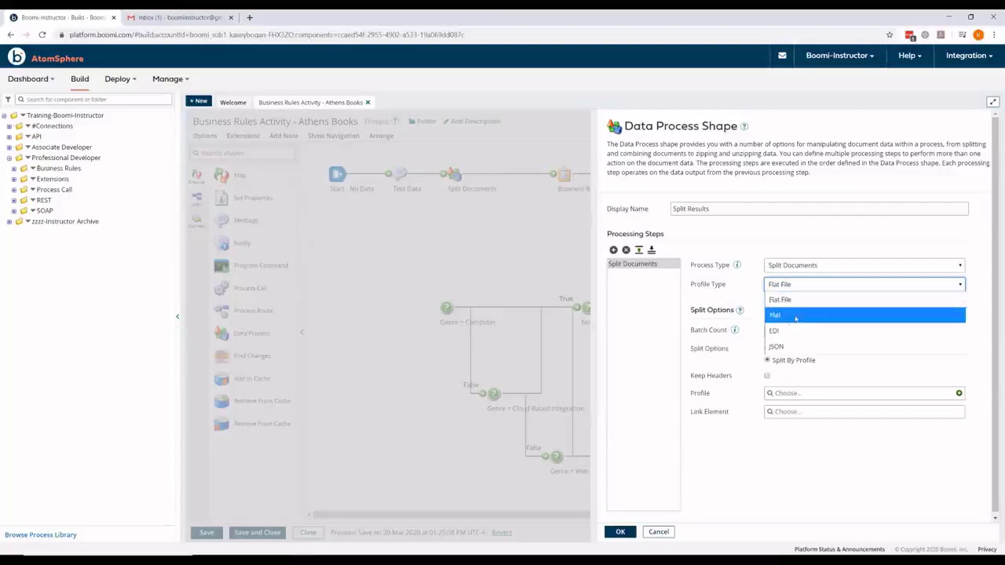
pyautogui.click(795, 316)
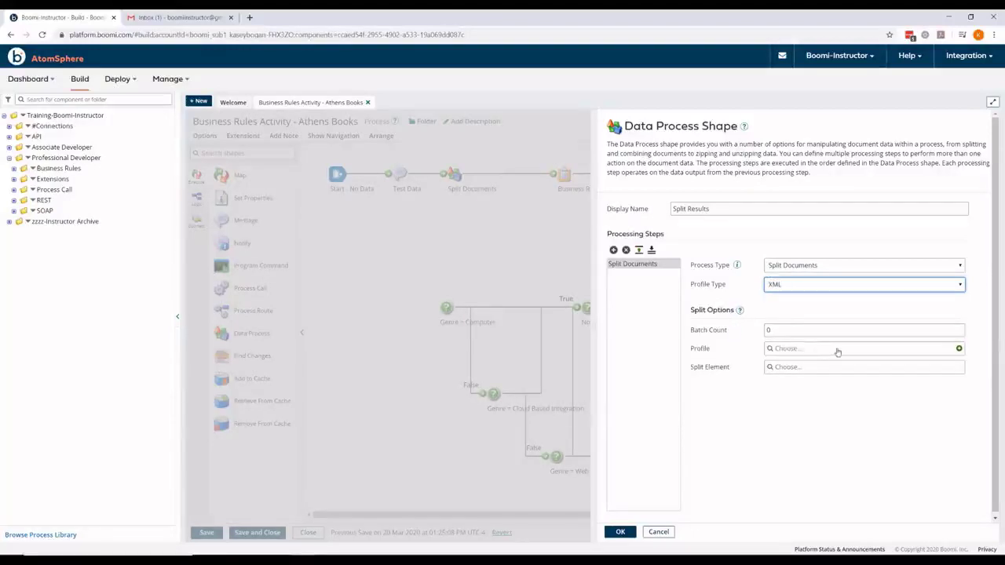
pyautogui.click(958, 349)
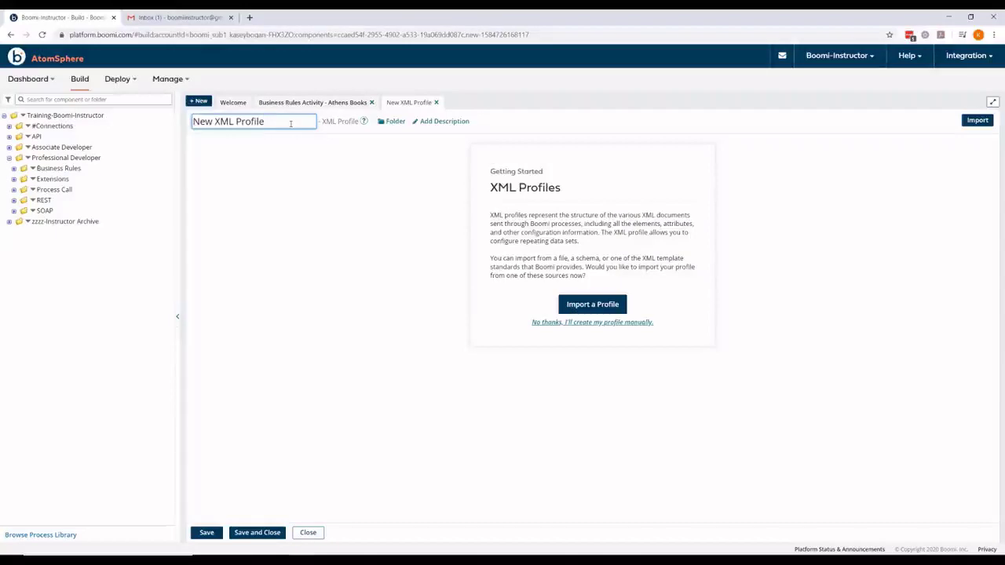
# Step: Rename the new XML profile to 'Business Rules Failures'
pyautogui.tripleClick(288, 123)
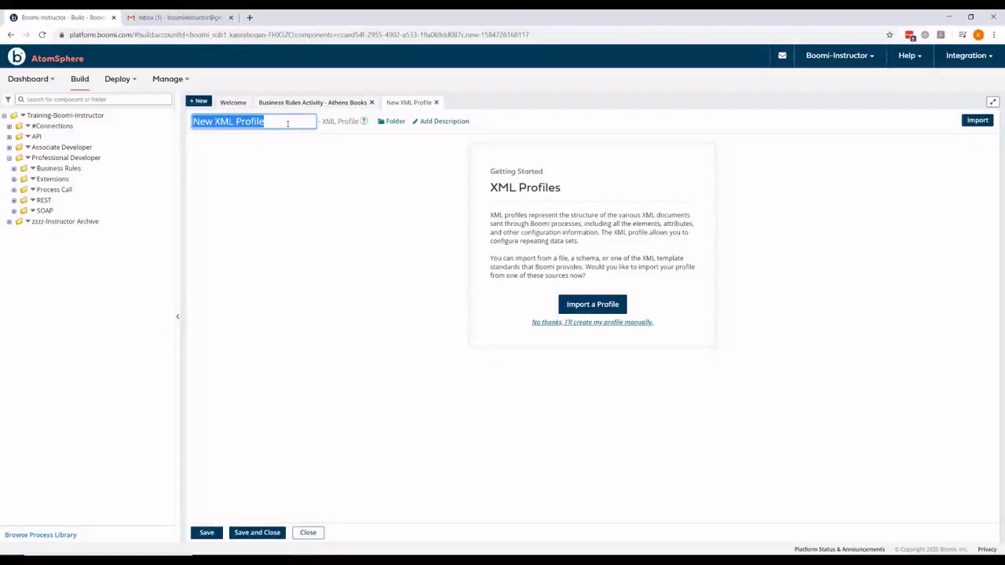
pyautogui.press('BackSpace')
pyautogui.write('B')
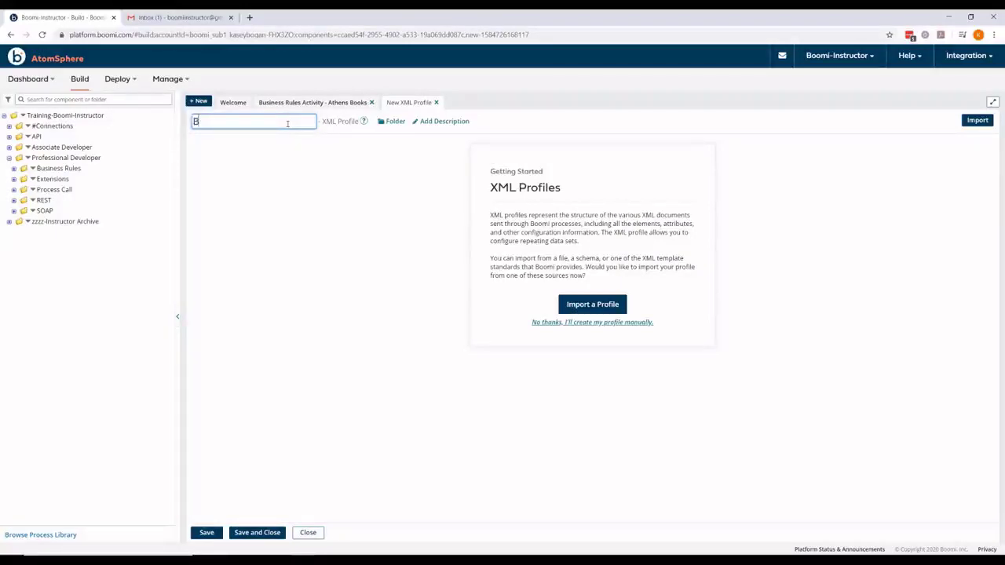
pyautogui.write('usiness Rules Failures')
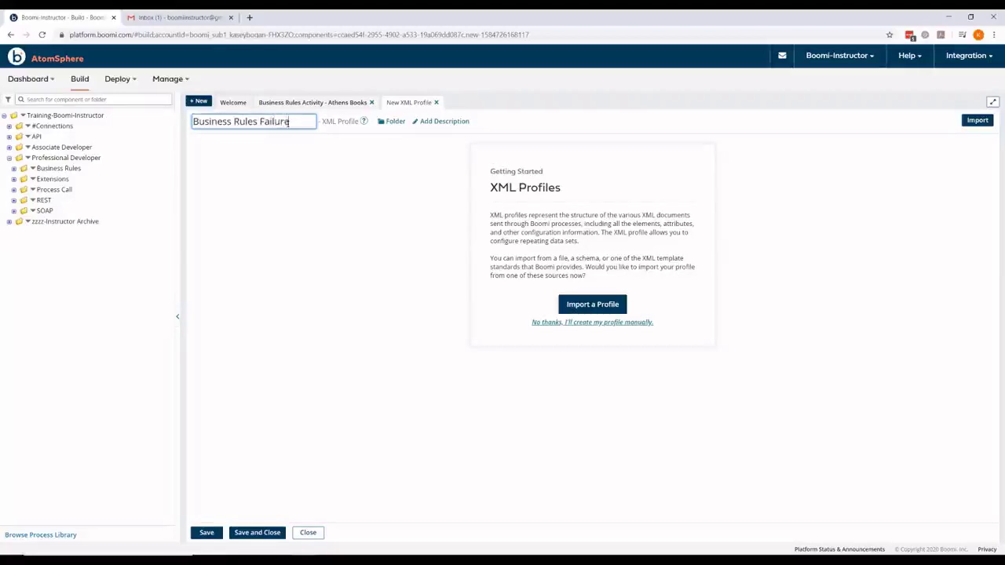
# Step: Import the profile structure from BRR.xml on the Desktop and save the profile
pyautogui.click(568, 305)
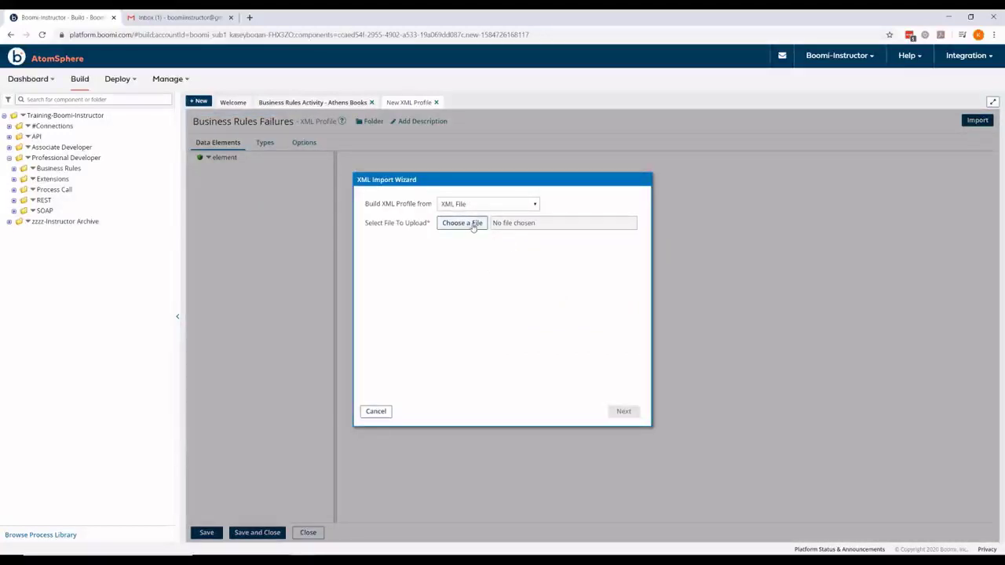
pyautogui.click(472, 225)
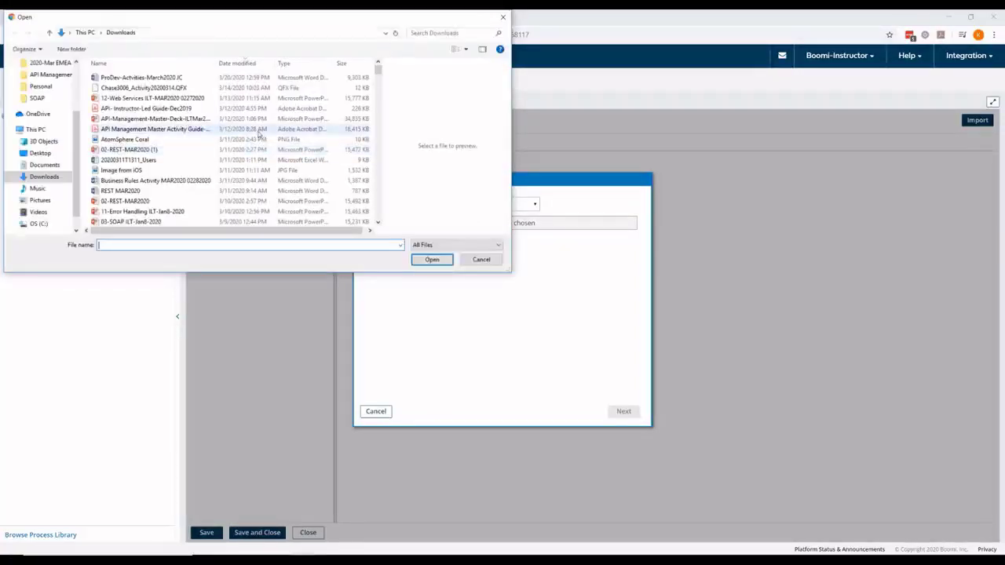
pyautogui.scroll(3, 31, 94)
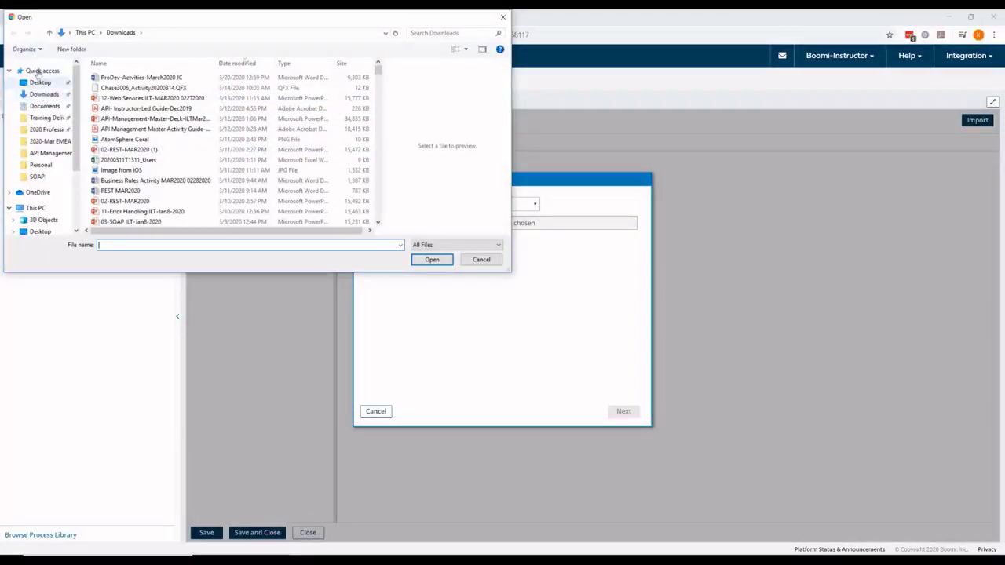
pyautogui.click(45, 106)
pyautogui.click(38, 82)
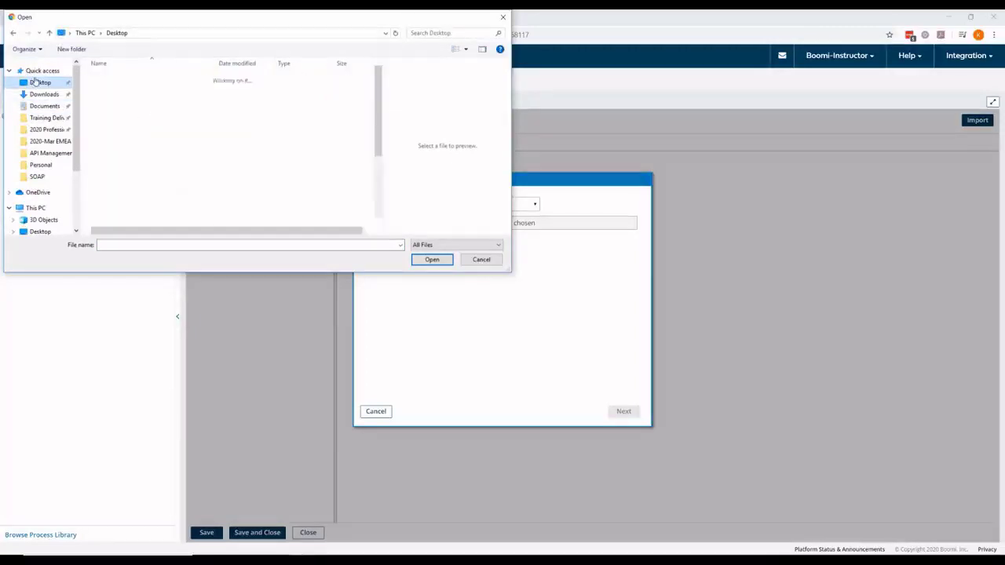
pyautogui.click(106, 139)
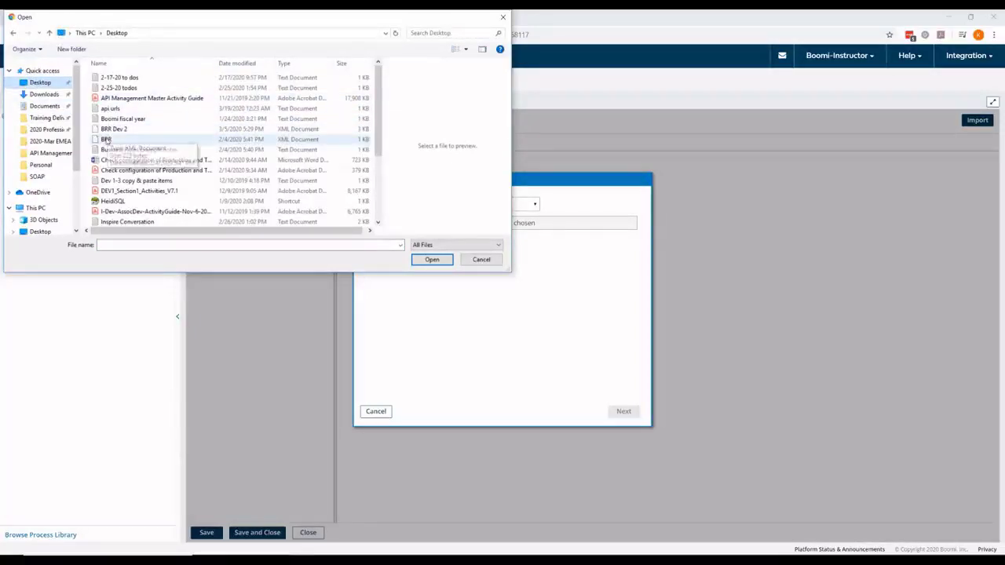
pyautogui.click(431, 258)
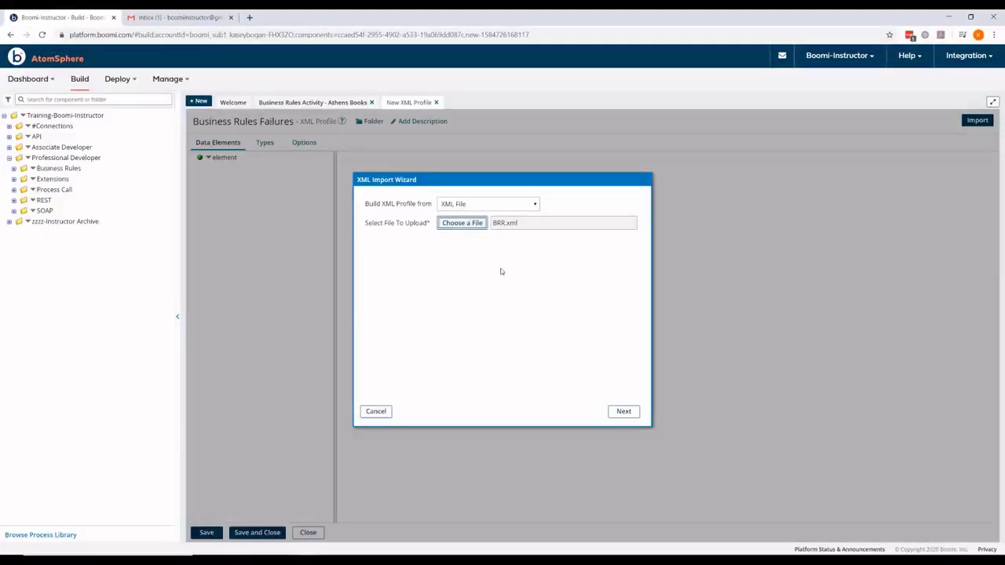
pyautogui.click(623, 412)
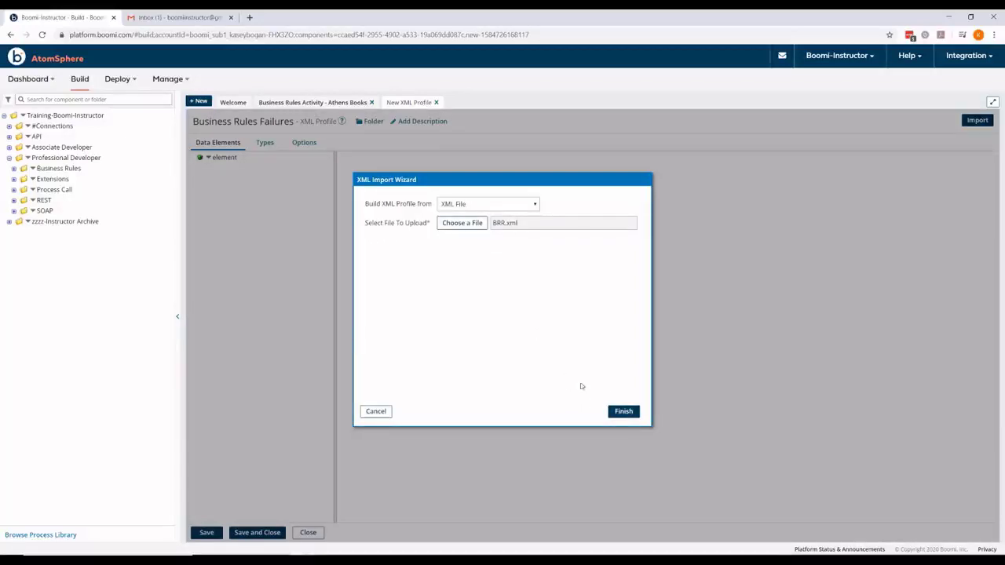
pyautogui.click(622, 412)
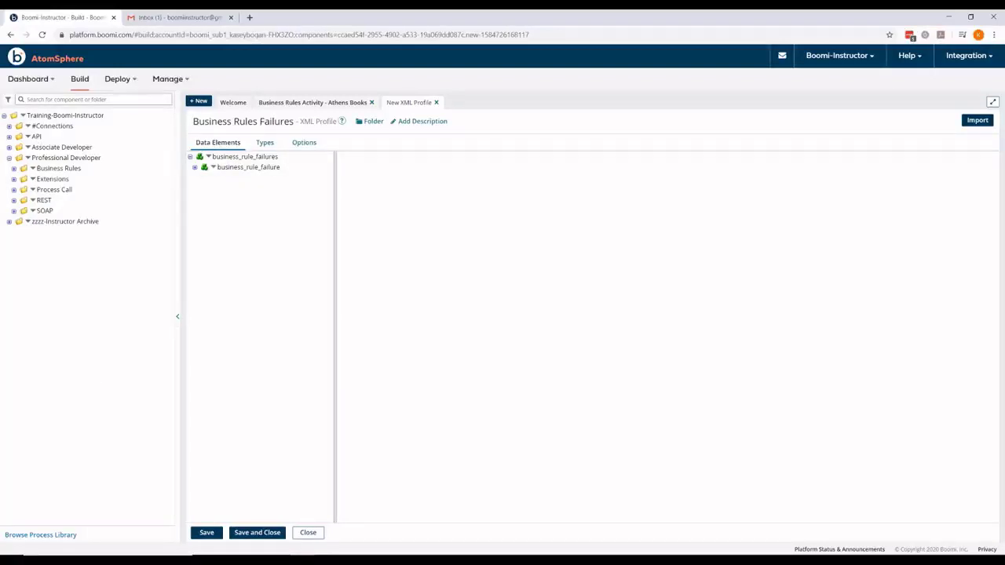
pyautogui.click(251, 533)
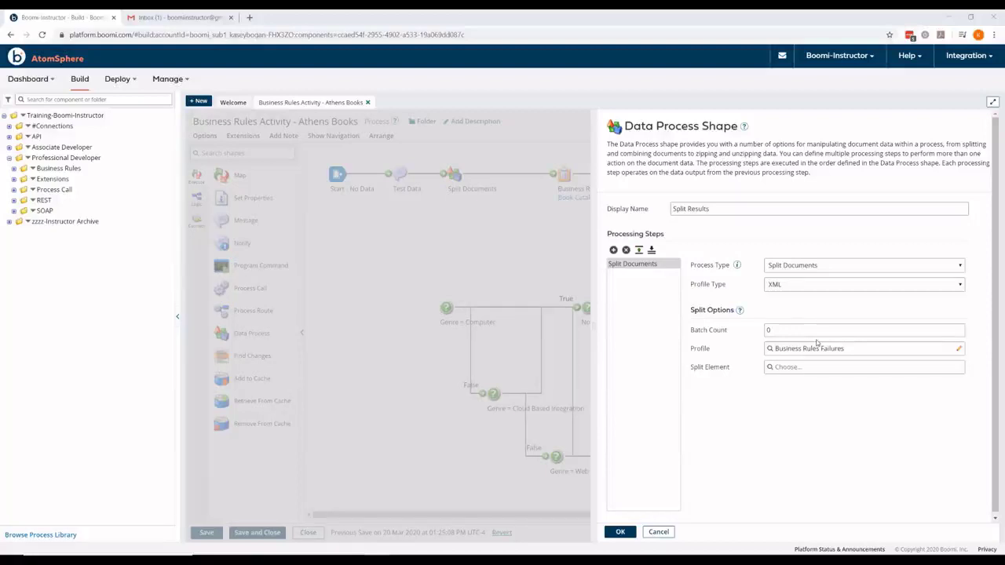
pyautogui.click(809, 369)
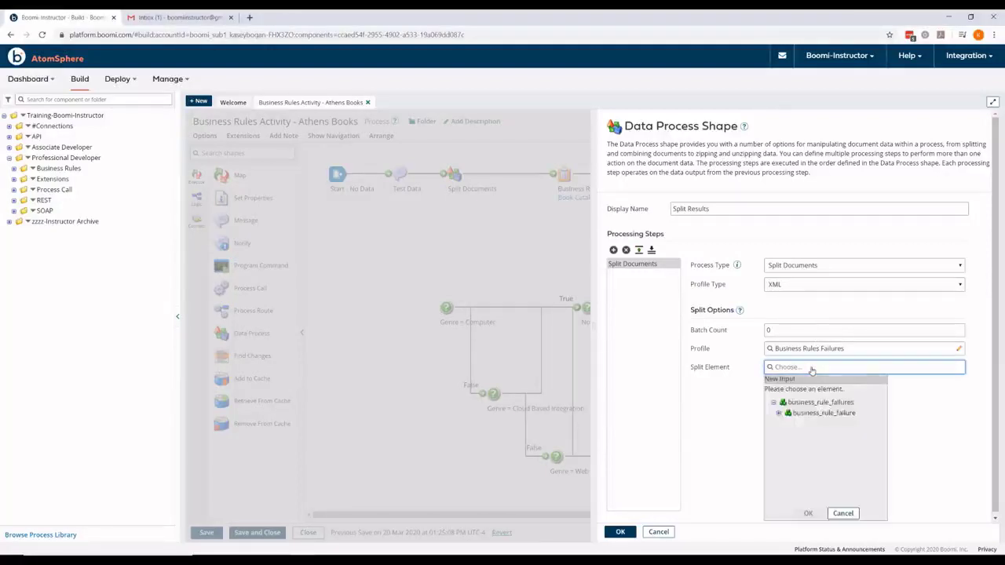
pyautogui.click(779, 413)
pyautogui.click(807, 425)
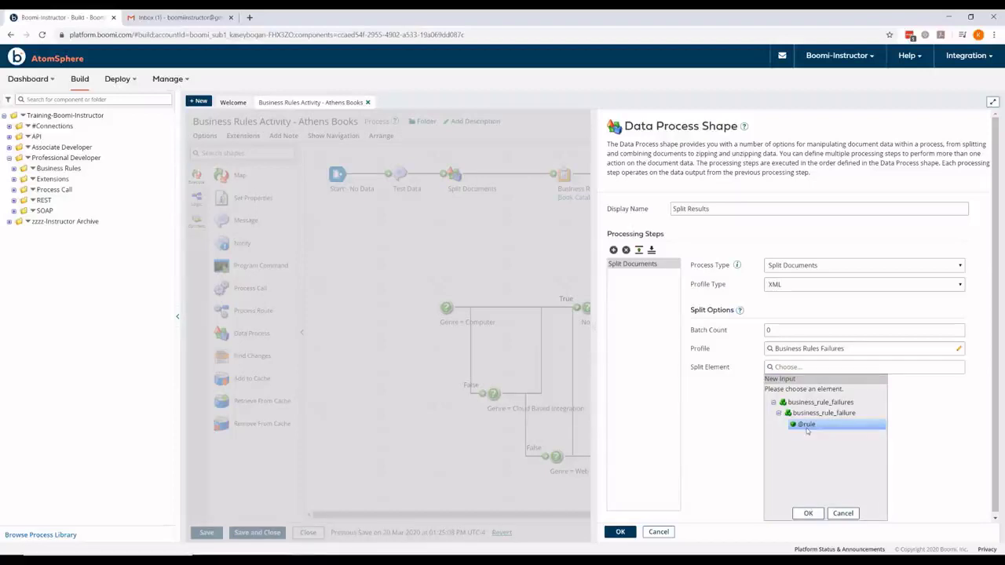
pyautogui.click(808, 514)
pyautogui.click(620, 532)
pyautogui.moveTo(716, 221); pyautogui.dragTo(707, 230)
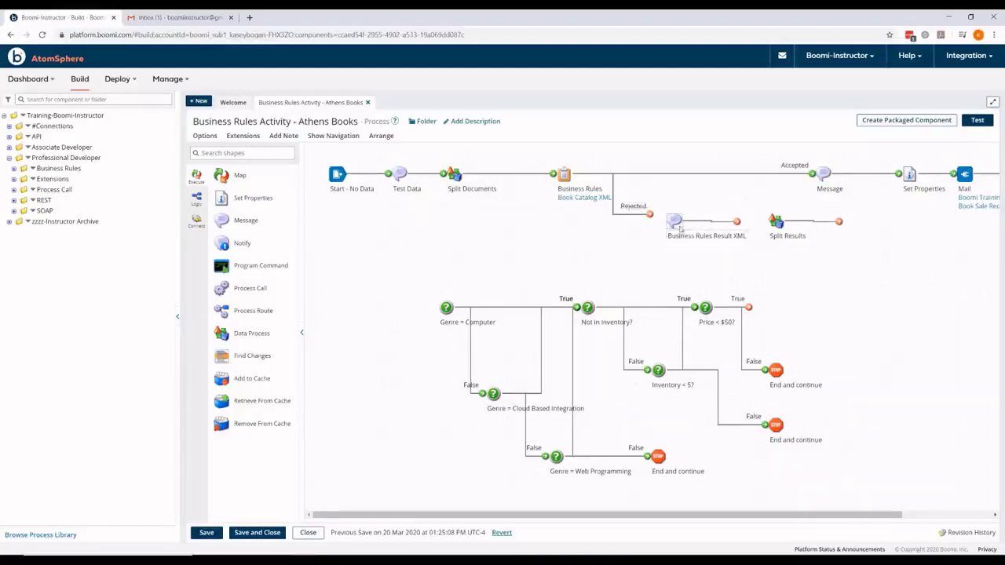
# Step: Connect Rejected to Business Rules Result XML, then to Split Results, and add a Message shape
pyautogui.moveTo(650, 213); pyautogui.dragTo(665, 222)
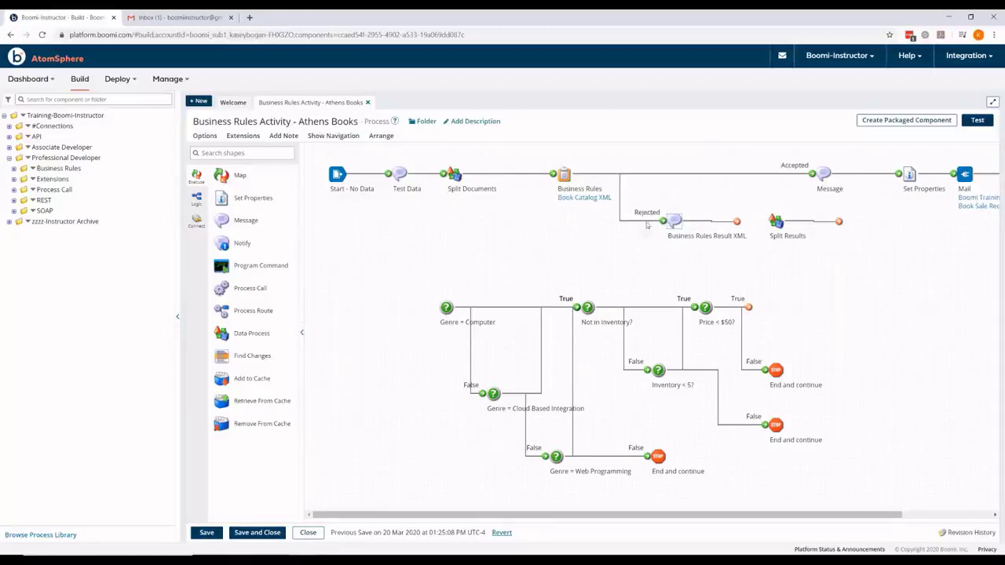
pyautogui.moveTo(675, 220)
pyautogui.moveTo(736, 221); pyautogui.dragTo(771, 223)
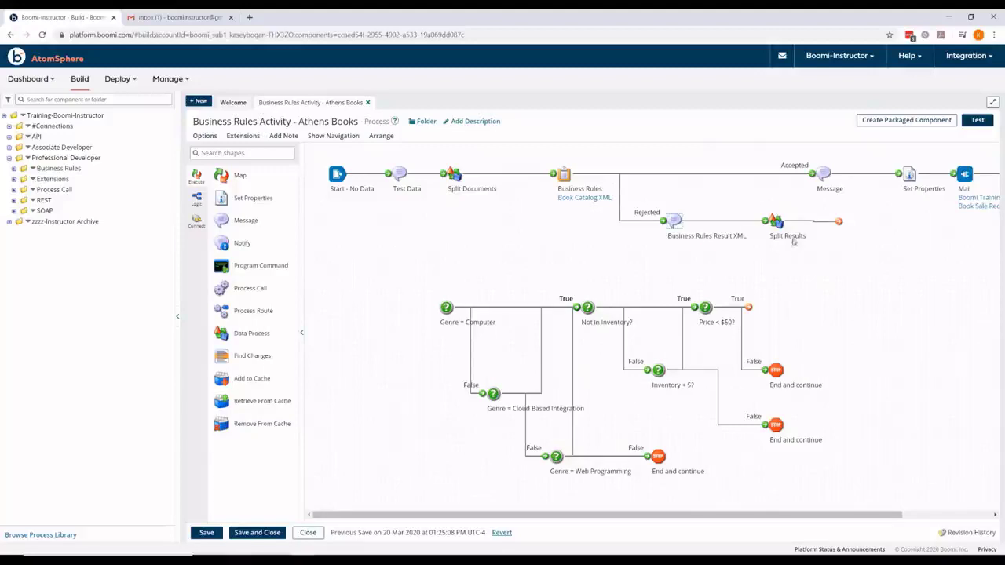
pyautogui.moveTo(235, 220); pyautogui.dragTo(860, 224)
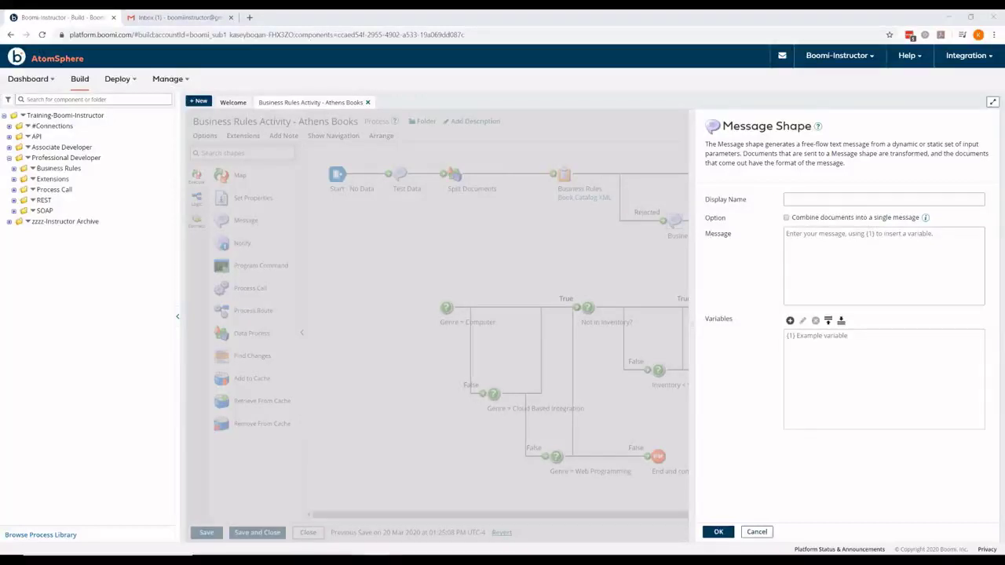
# Step: Name the message 'Format Results XML', combine documents, and enter '{1}' followed by a dashed line
pyautogui.click(803, 195)
pyautogui.click(802, 195)
pyautogui.write('Format Results XML')
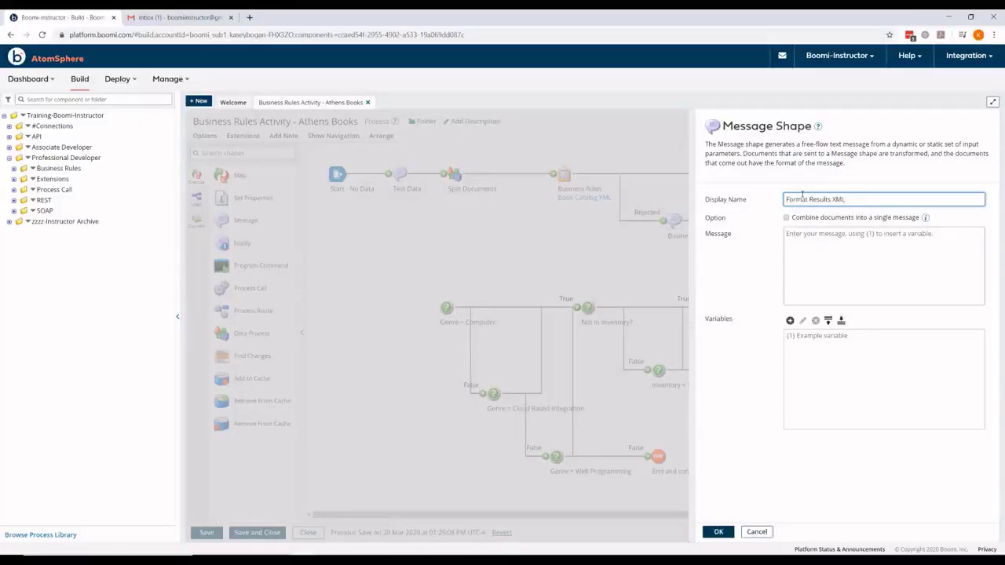
pyautogui.click(787, 218)
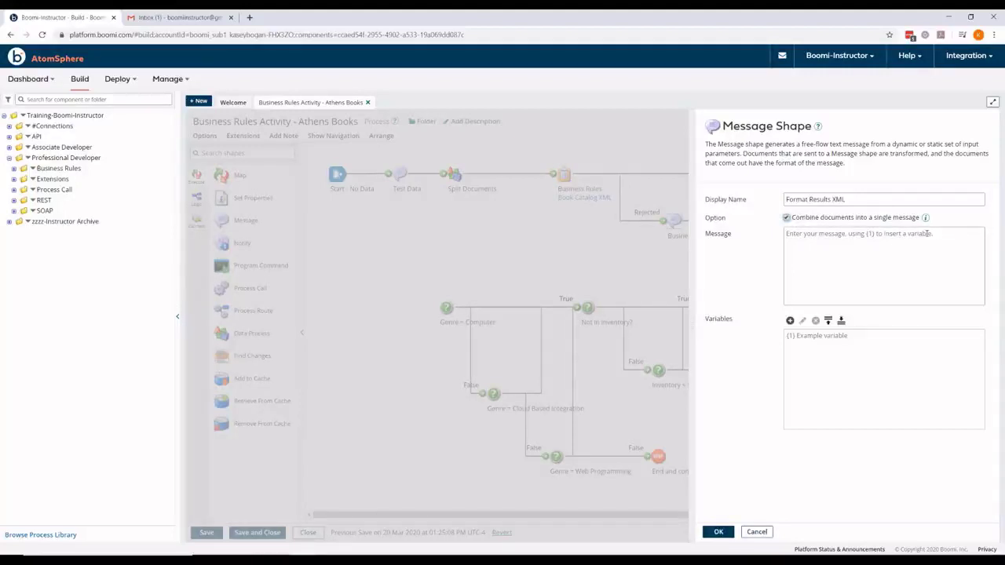
pyautogui.click(921, 244)
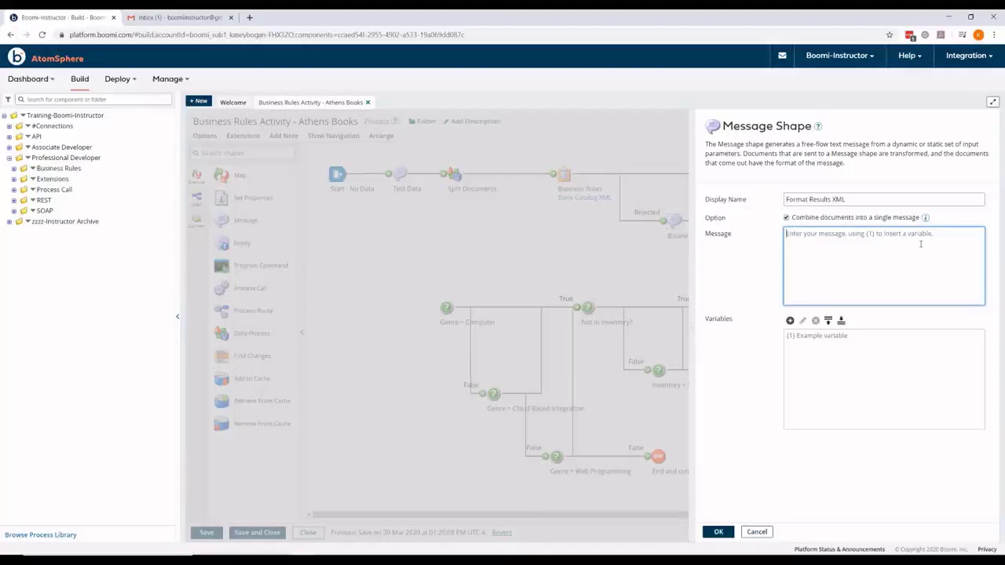
pyautogui.write('{1')
pyautogui.write('} ')
pyautogui.write('<')
pyautogui.write('-------------------------------')
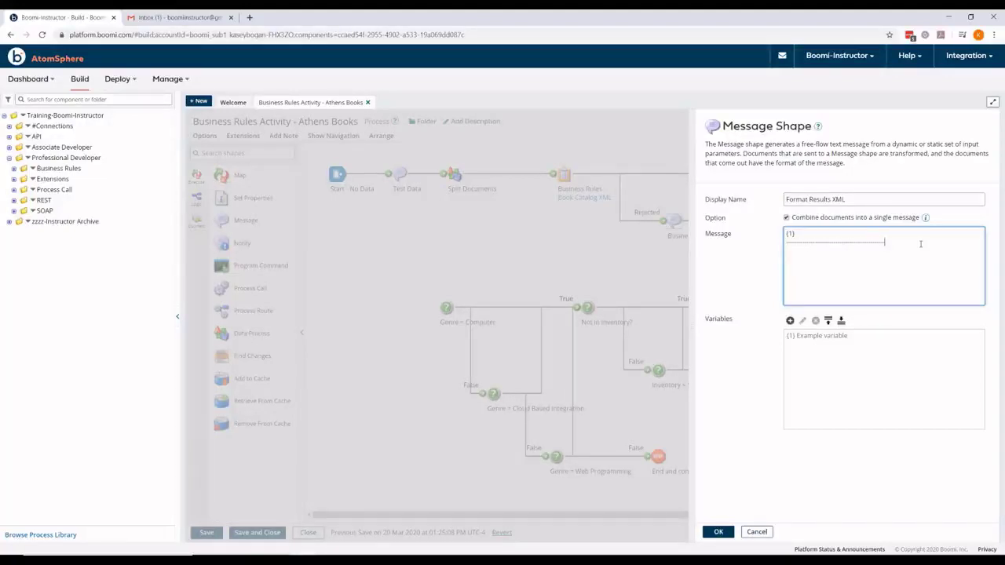
pyautogui.press('Return')
pyautogui.click(790, 320)
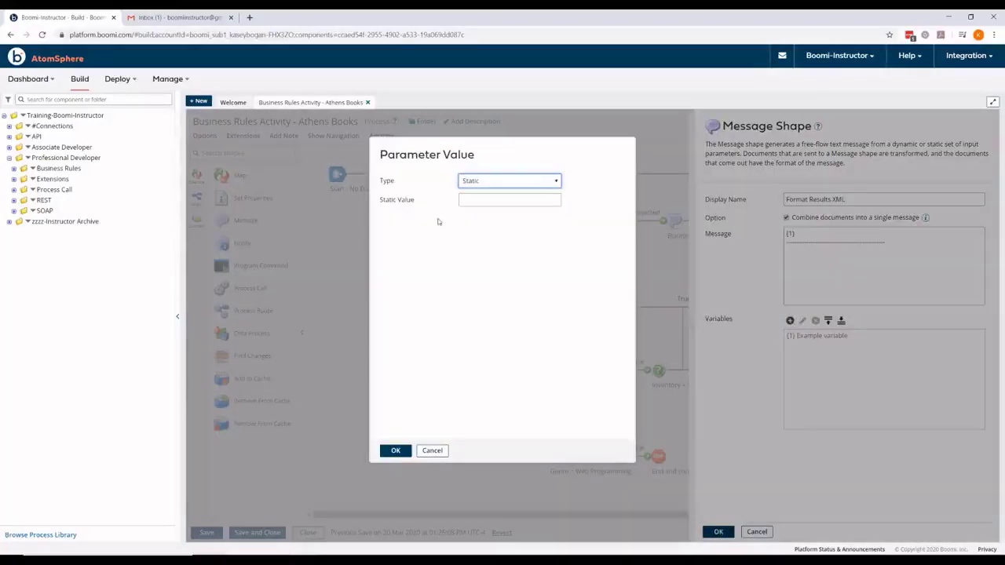
# Step: Make variable {1} a Profile Element of XML profile type
pyautogui.click(518, 182)
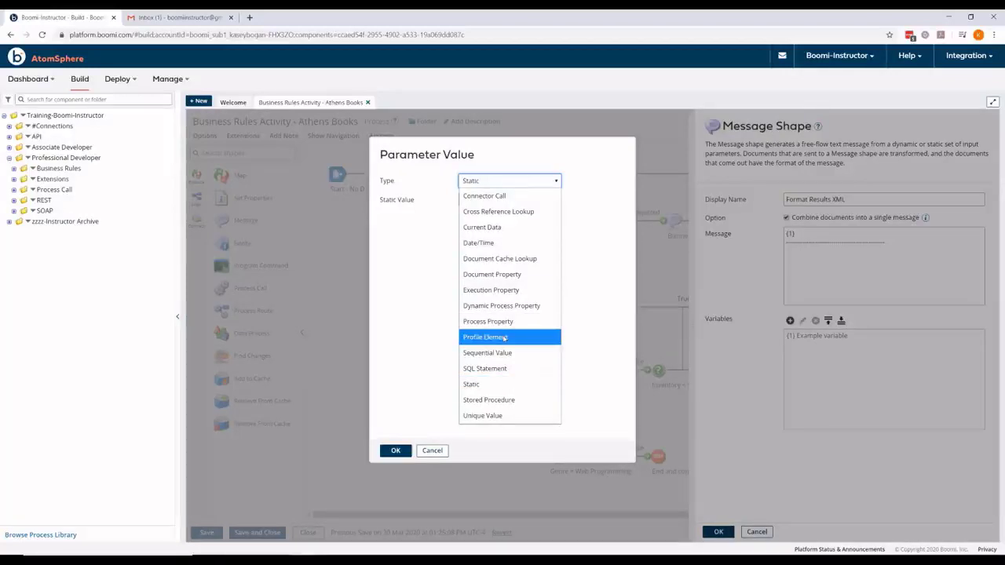
pyautogui.click(504, 337)
pyautogui.click(520, 196)
pyautogui.click(494, 264)
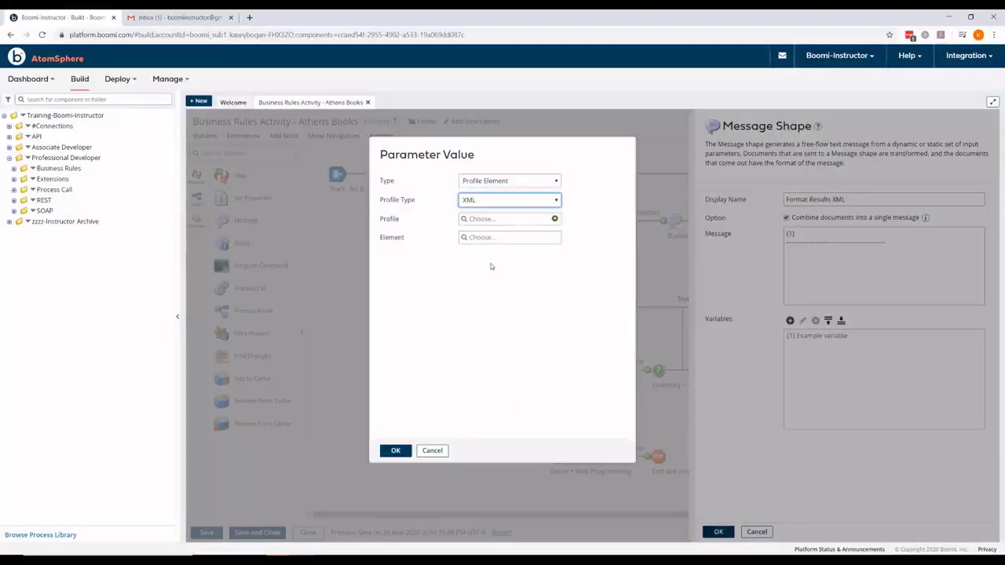
# Step: Bind {1} to the Business Rules Failures profile's business_rule_failure element and save the message step
pyautogui.click(497, 221)
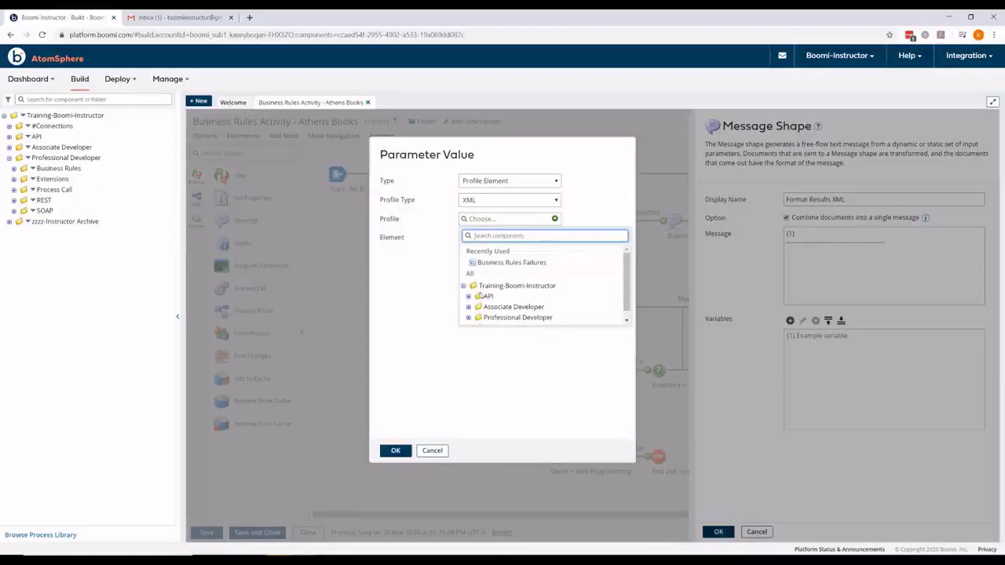
pyautogui.scroll(-1, 481, 297)
pyautogui.click(469, 309)
pyautogui.scroll(-1, 471, 306)
pyautogui.click(474, 288)
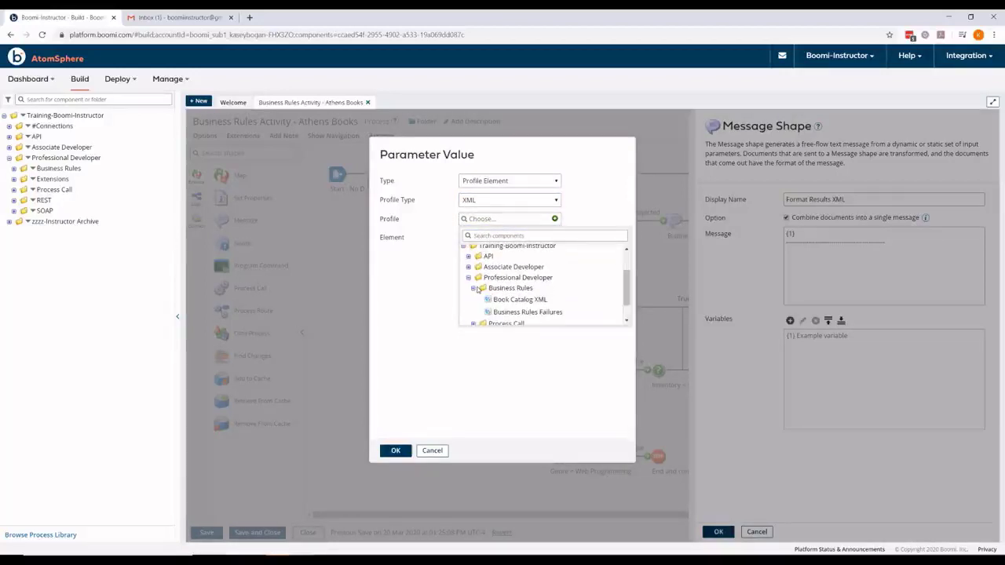
pyautogui.click(511, 313)
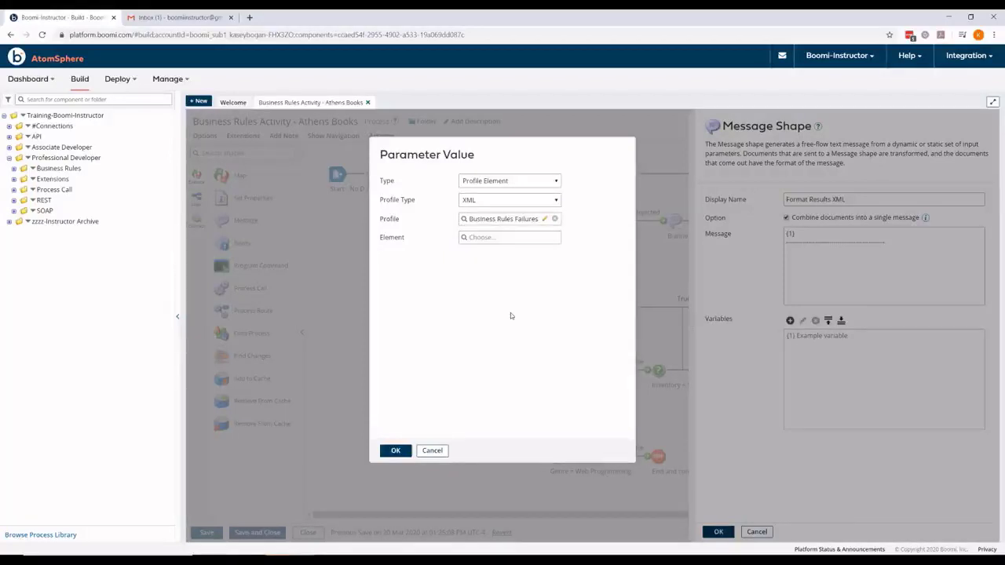
pyautogui.click(484, 239)
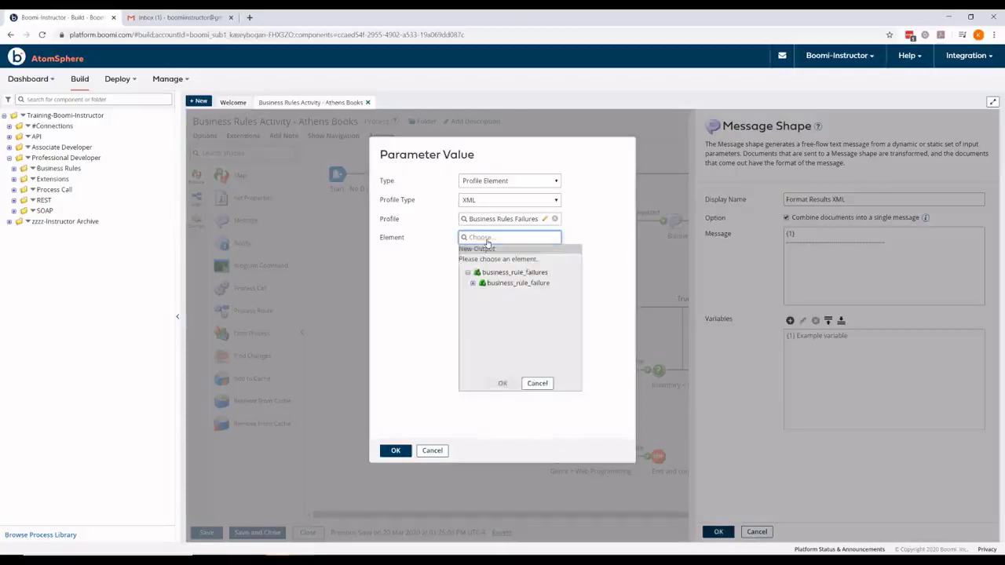
pyautogui.click(510, 284)
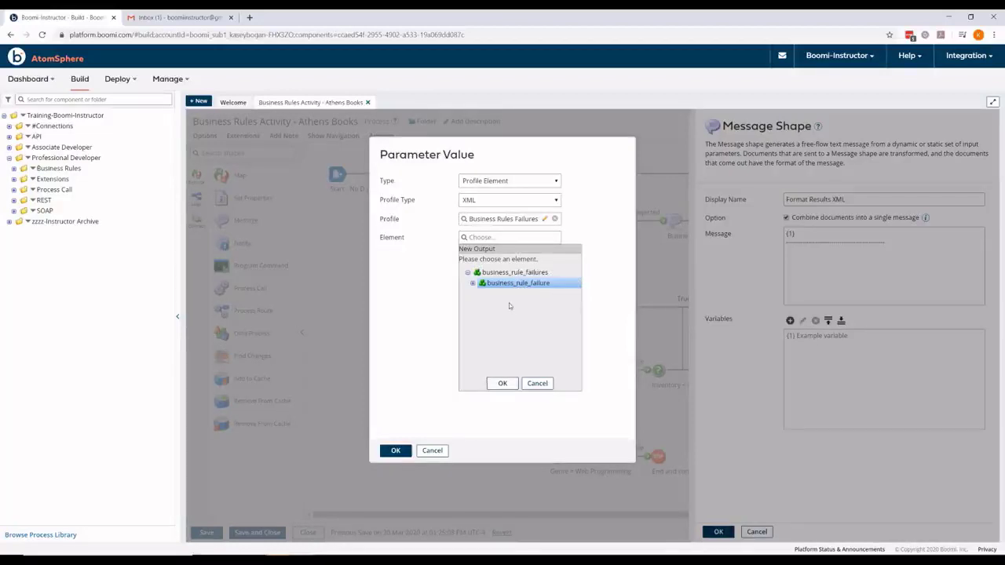
pyautogui.click(501, 384)
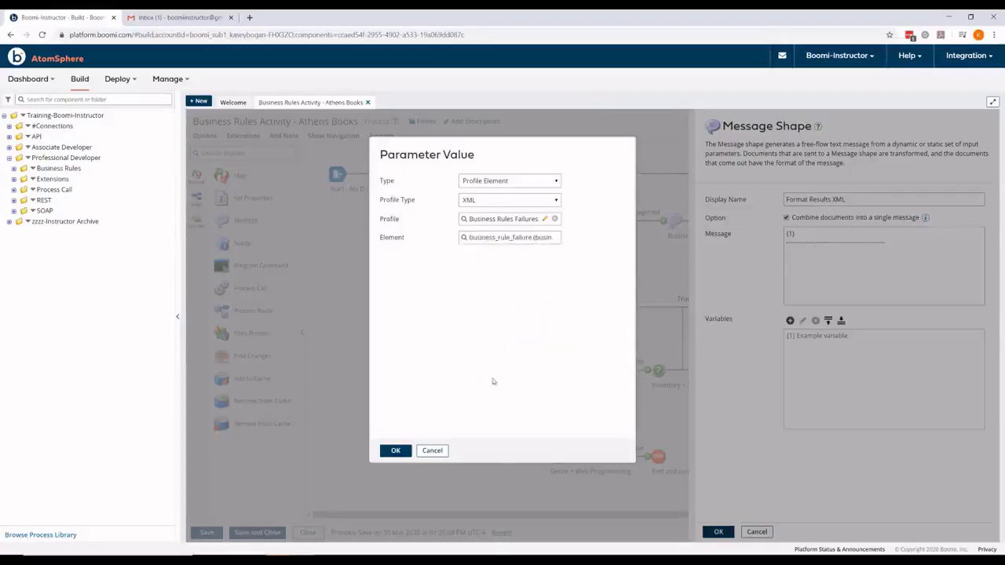
pyautogui.click(396, 451)
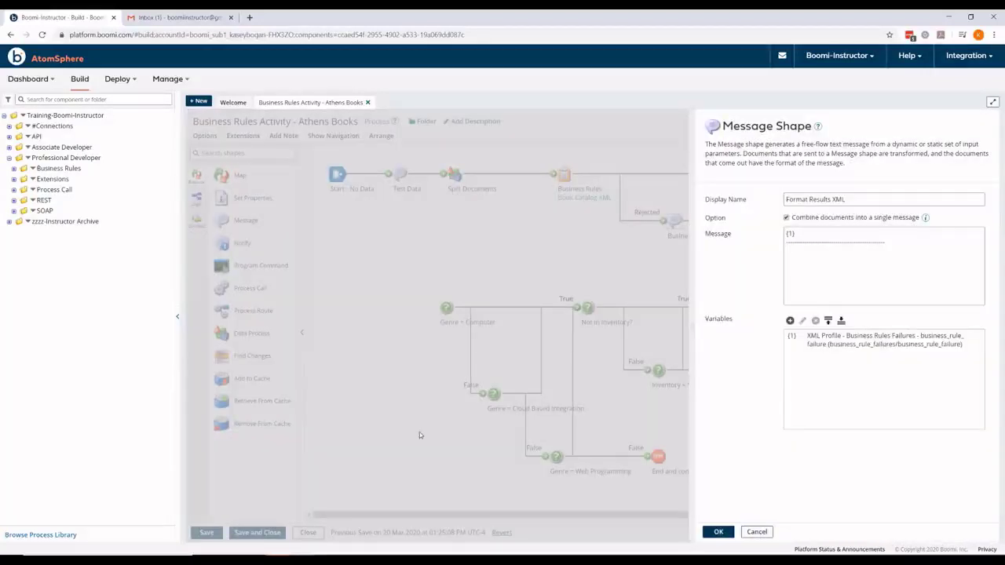
pyautogui.click(718, 531)
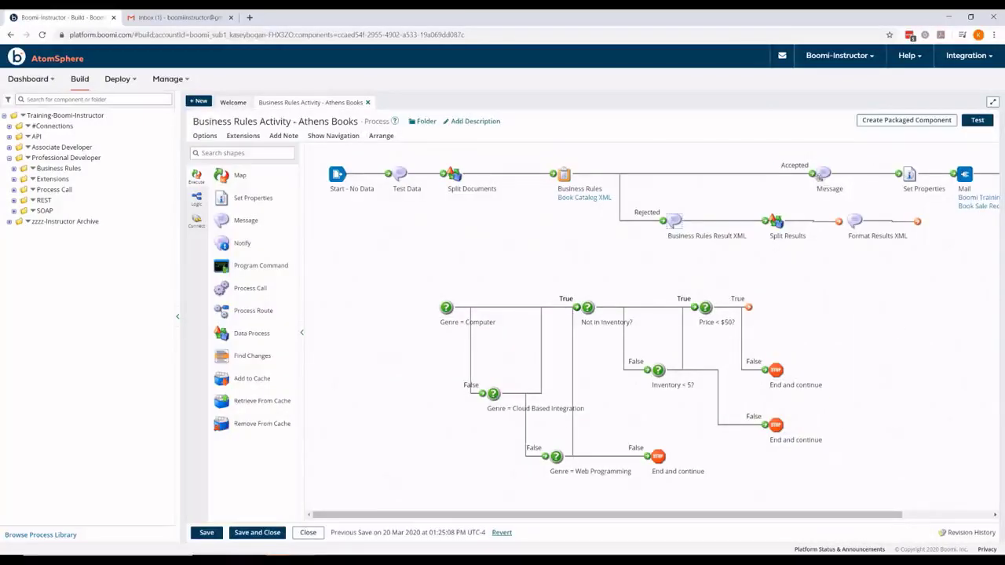
# Step: Shift the Accepted and Rejected branch shapes left to make room on the canvas
pyautogui.moveTo(823, 174); pyautogui.dragTo(691, 174)
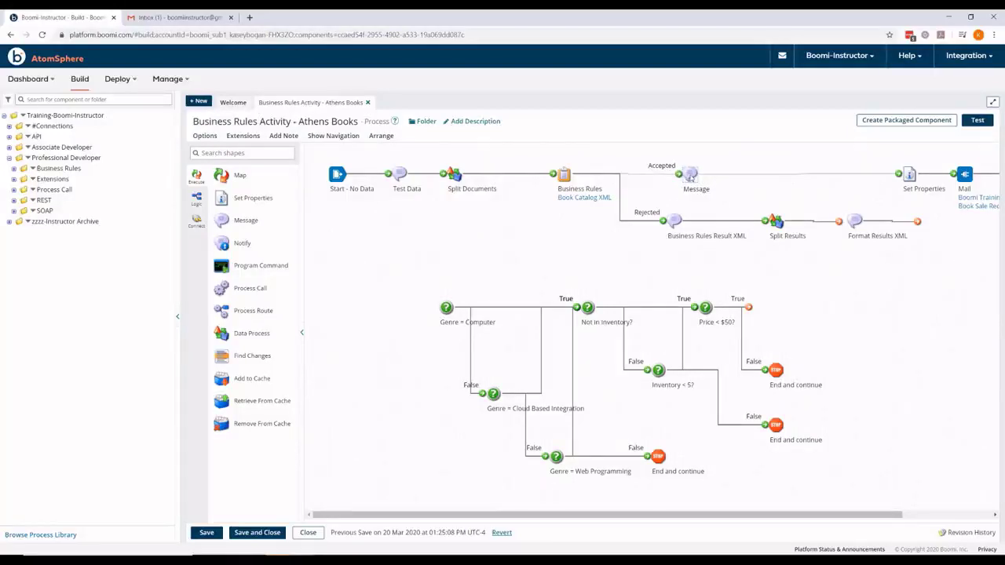
pyautogui.moveTo(563, 174); pyautogui.dragTo(525, 172)
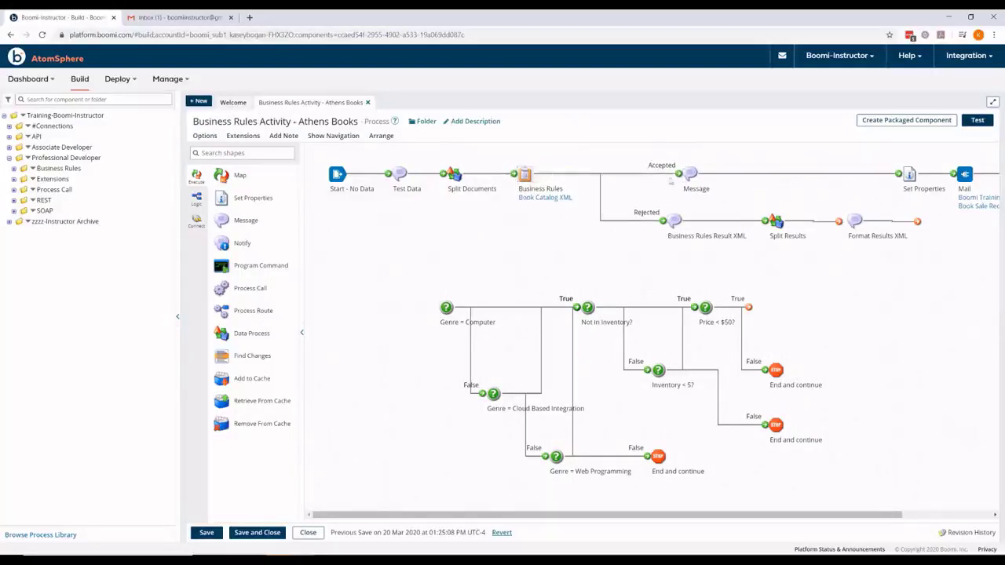
pyautogui.moveTo(691, 174); pyautogui.dragTo(644, 174)
pyautogui.moveTo(677, 222); pyautogui.dragTo(643, 222)
pyautogui.moveTo(776, 221); pyautogui.dragTo(736, 222)
pyautogui.moveTo(852, 221)
pyautogui.moveTo(849, 221); pyautogui.dragTo(815, 221)
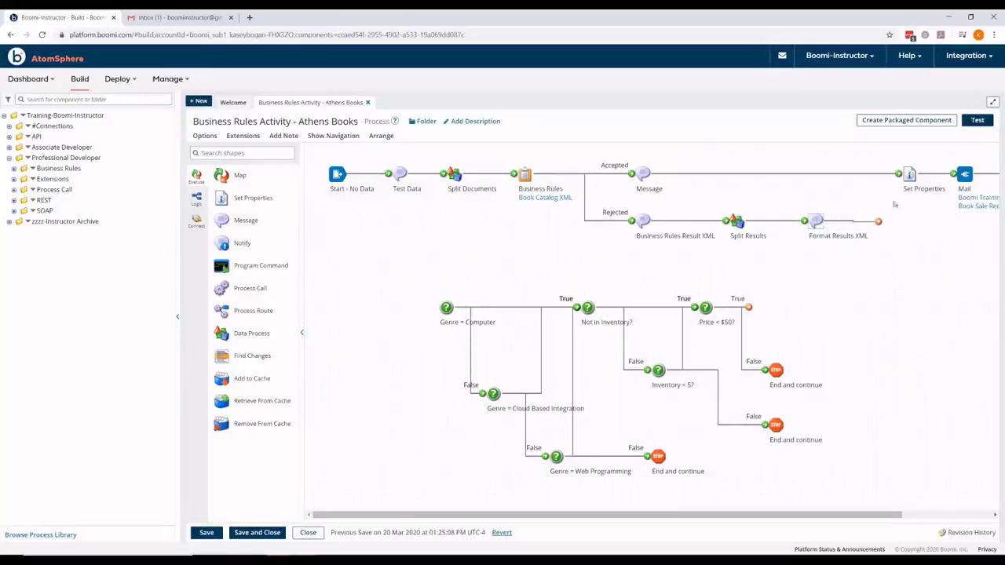
# Step: Copy Set Properties, Mail and End and continue, paste them, and connect Format Results XML to them
pyautogui.moveTo(911, 172)
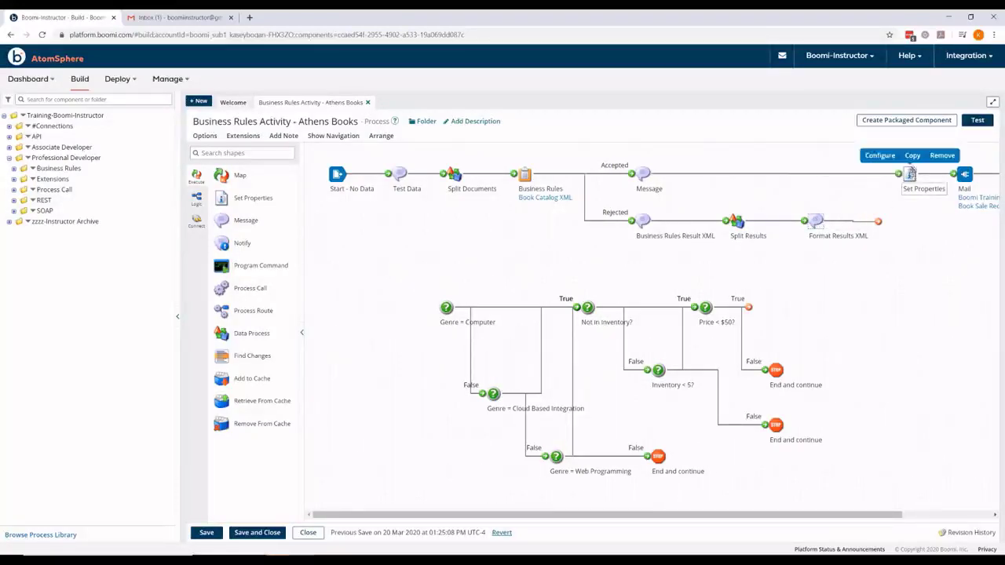
pyautogui.moveTo(818, 515); pyautogui.dragTo(907, 516)
pyautogui.moveTo(890, 189)
pyautogui.moveTo(771, 143); pyautogui.dragTo(748, 180)
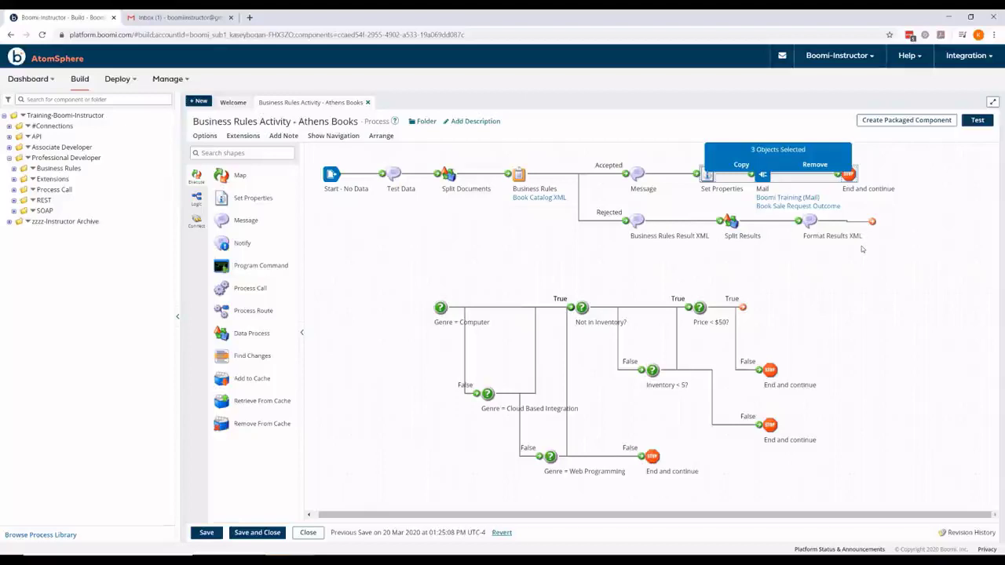
pyautogui.click(757, 168)
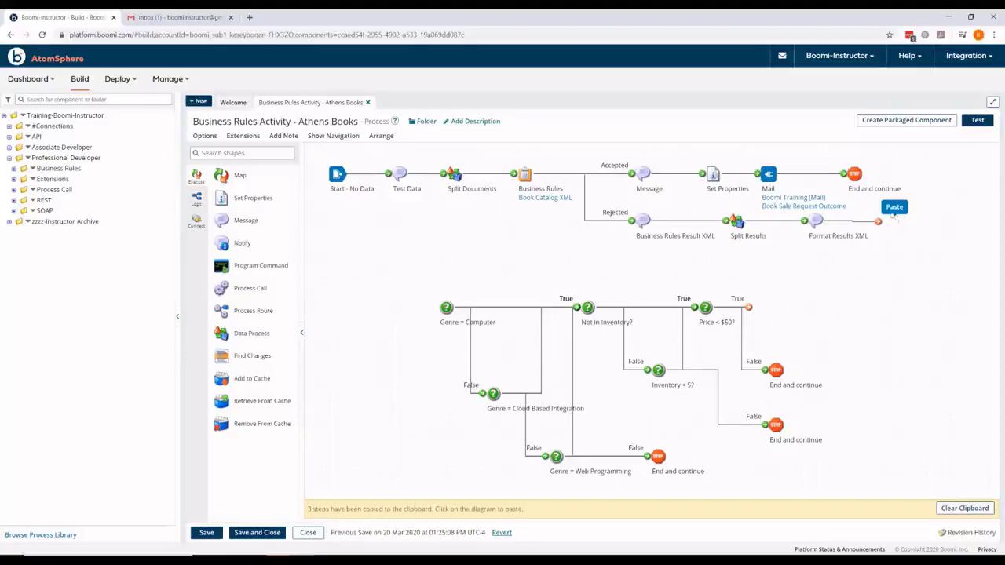
pyautogui.click(894, 220)
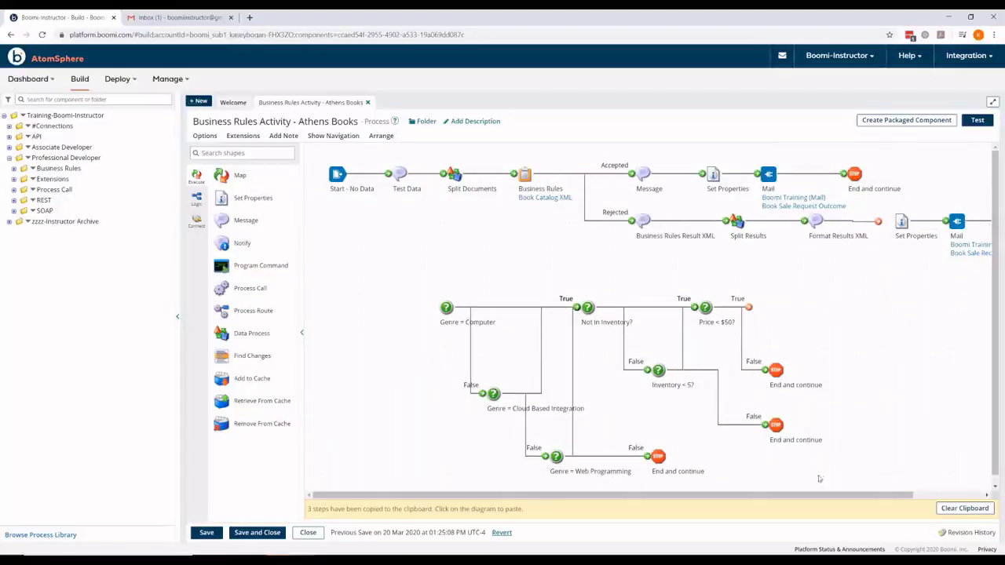
pyautogui.moveTo(807, 498); pyautogui.dragTo(874, 498)
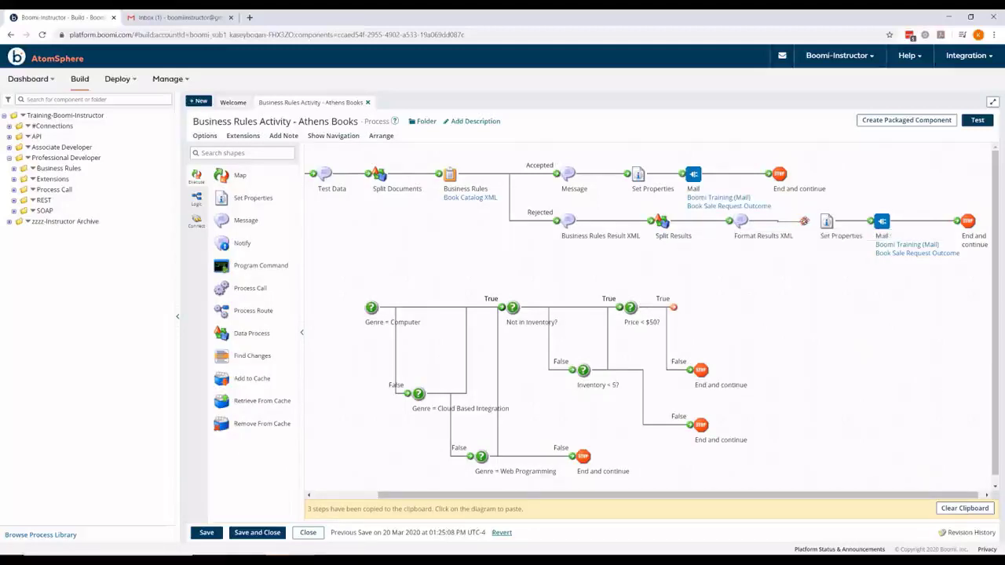
pyautogui.moveTo(803, 222); pyautogui.dragTo(827, 223)
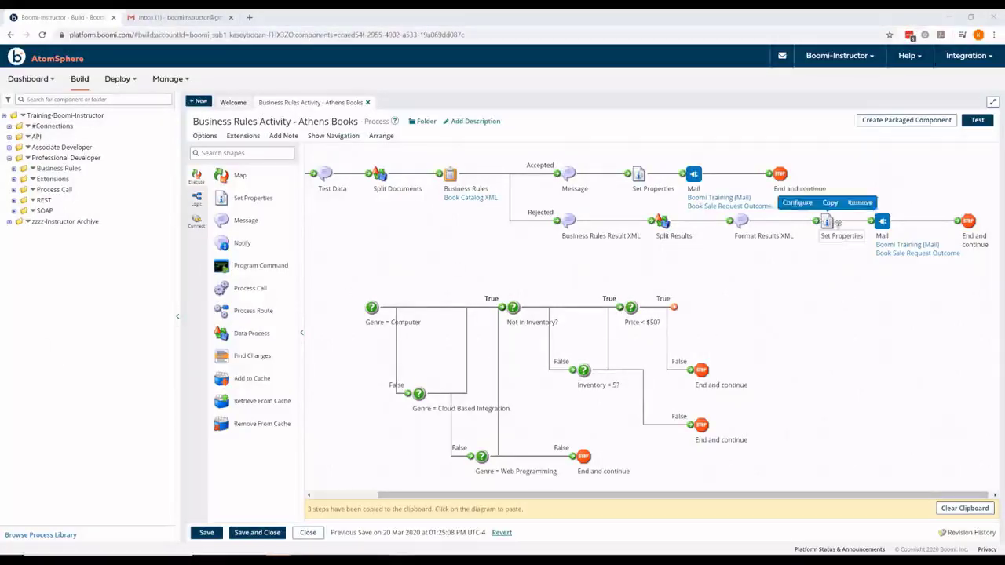
# Step: Replace the pasted Set Properties' Mail - Subject with static text 'The following books were not selected'
pyautogui.click(980, 510)
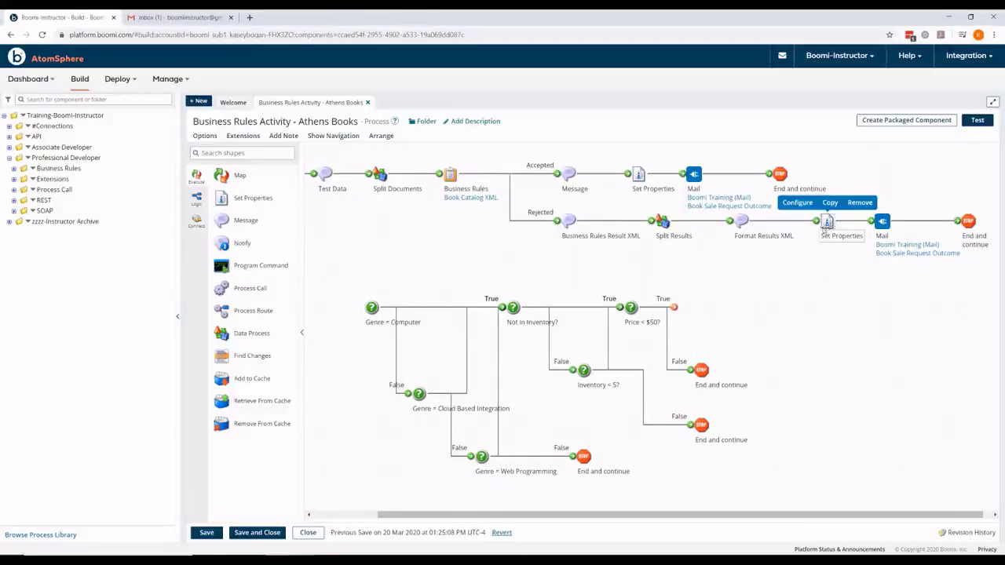
pyautogui.doubleClick(827, 223)
pyautogui.click(757, 261)
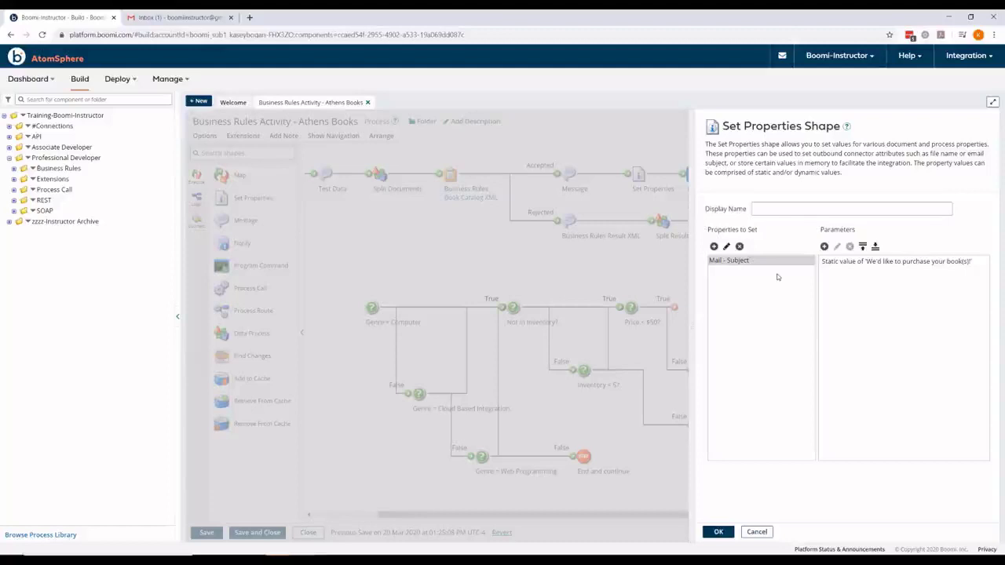
pyautogui.click(827, 261)
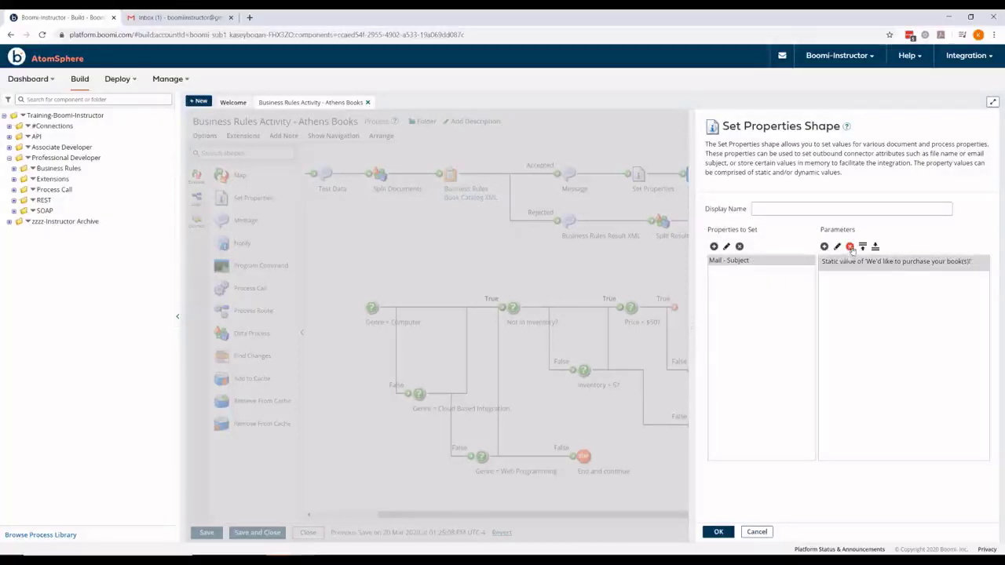
pyautogui.click(849, 247)
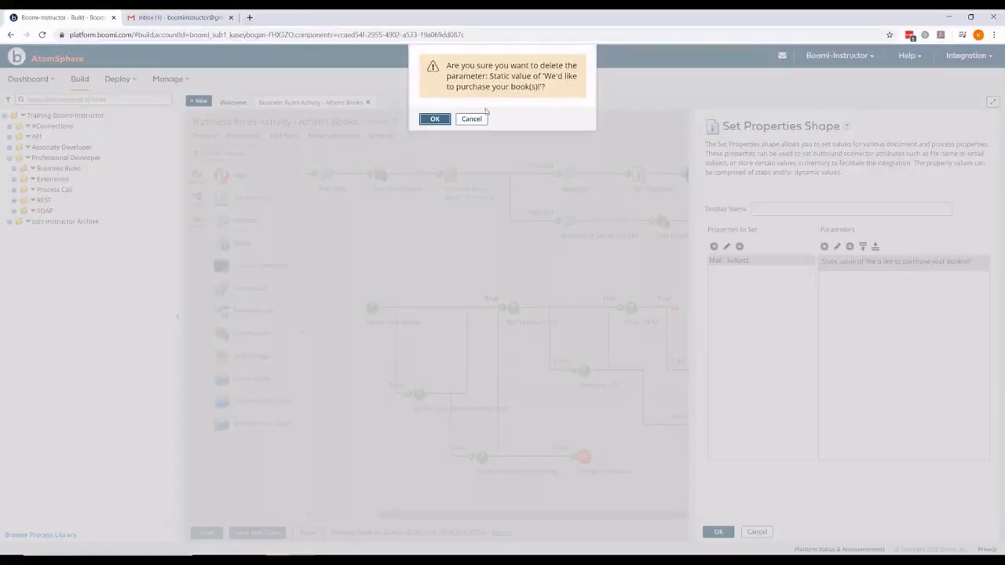
pyautogui.click(435, 119)
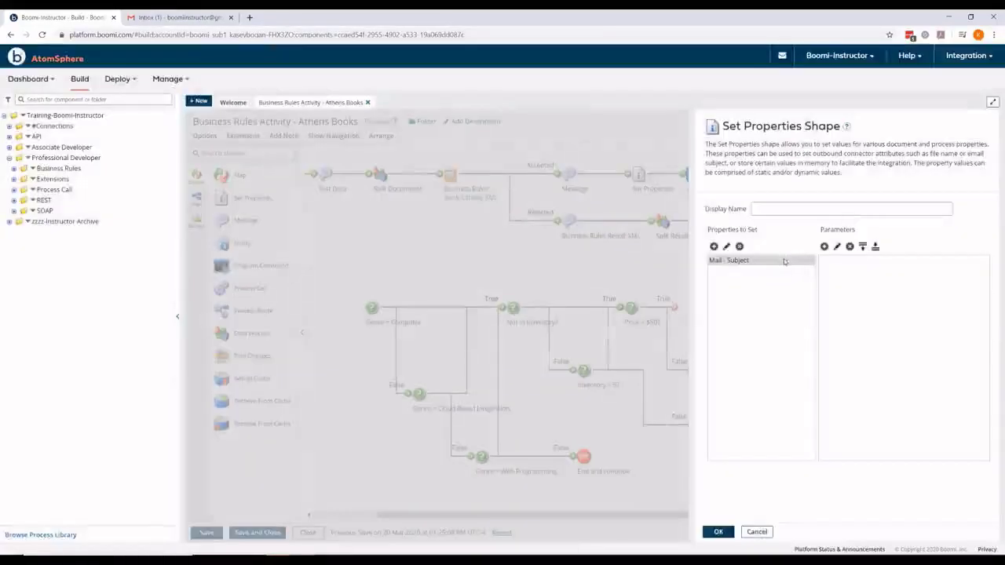
pyautogui.click(824, 247)
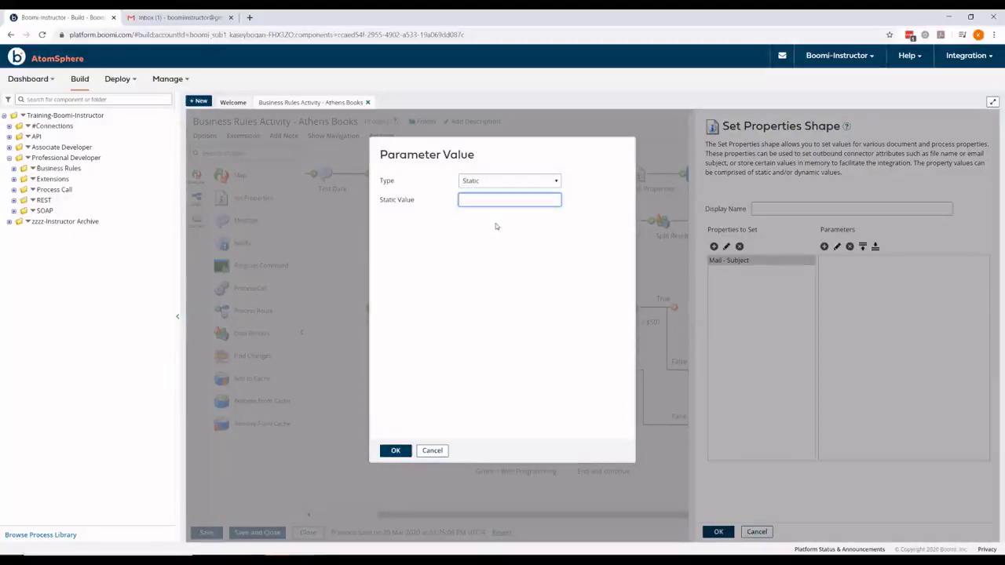
pyautogui.write('The foll')
pyautogui.write('owing b')
pyautogui.write('ooks were not sele')
pyautogui.write('cted')
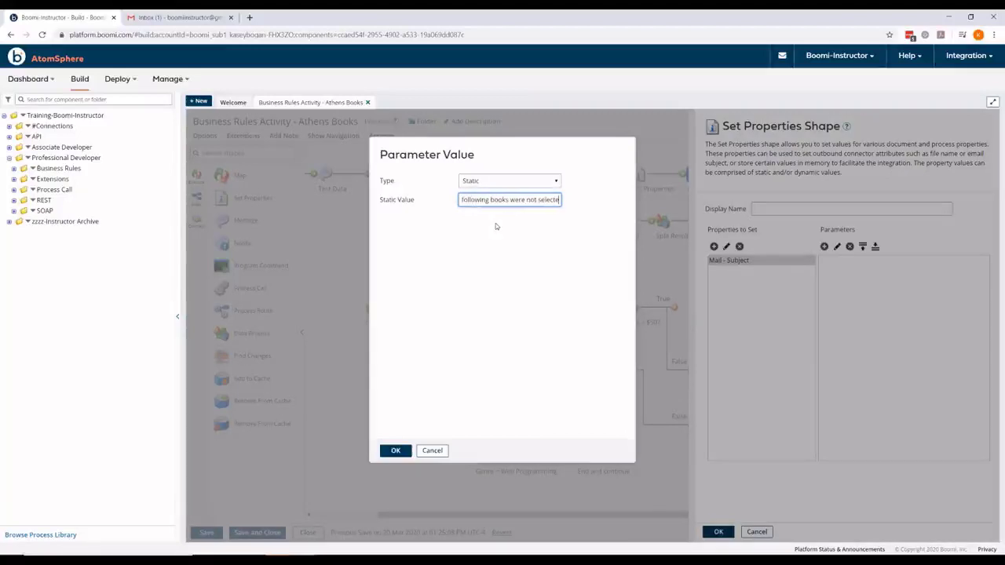
pyautogui.click(400, 450)
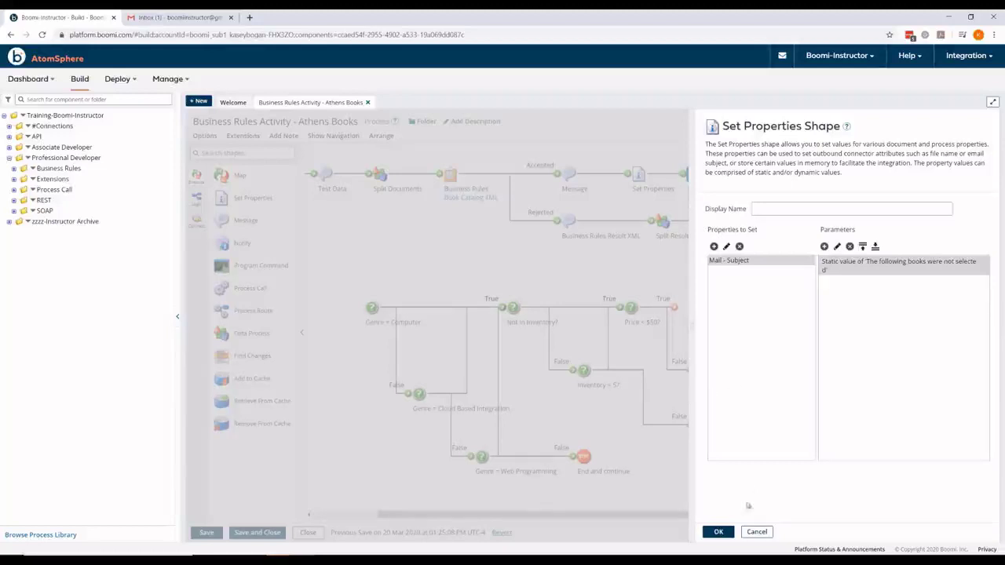
pyautogui.click(728, 534)
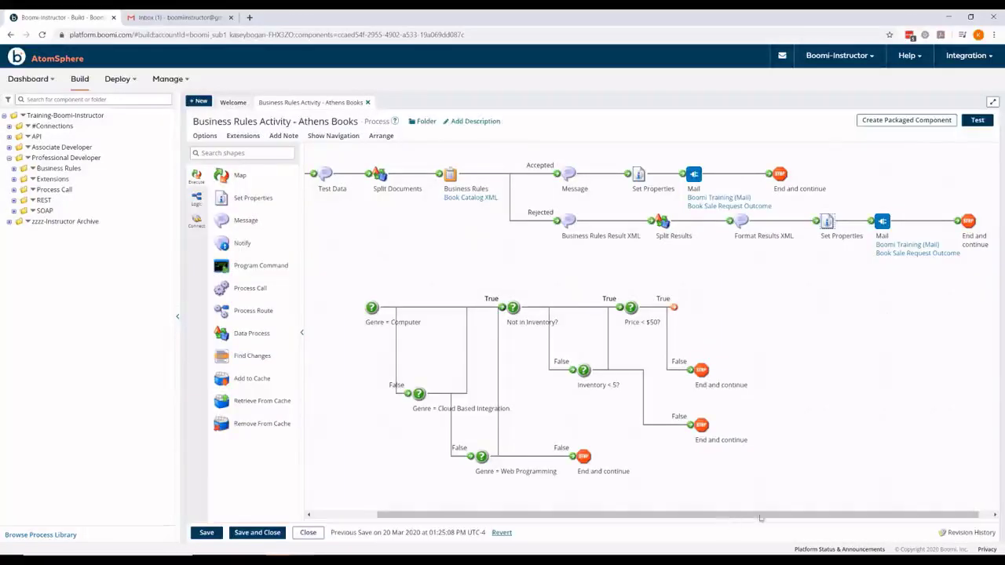
# Step: Collapse the shapes palette, save the Athens Books process, and launch a test run
pyautogui.click(302, 333)
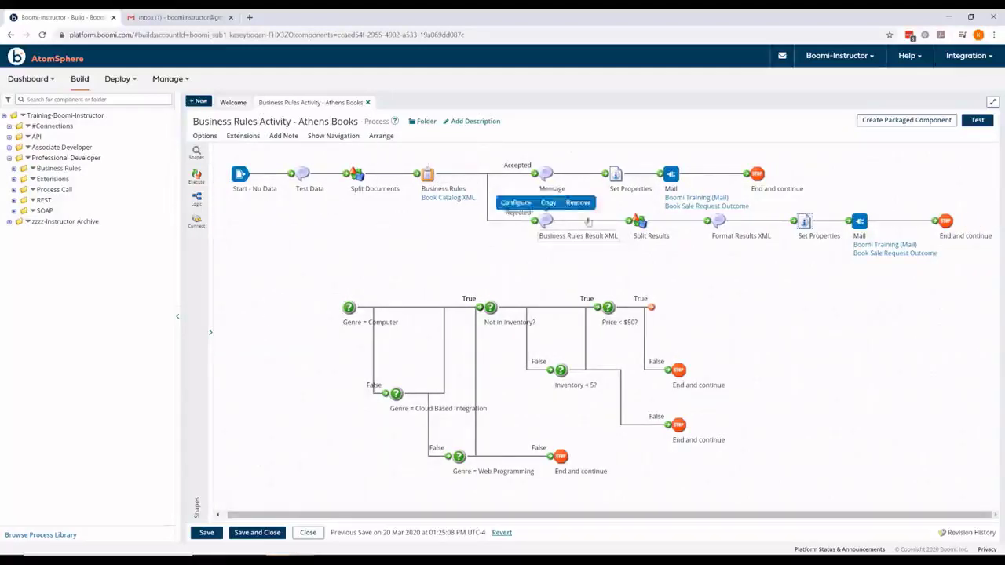
pyautogui.click(206, 532)
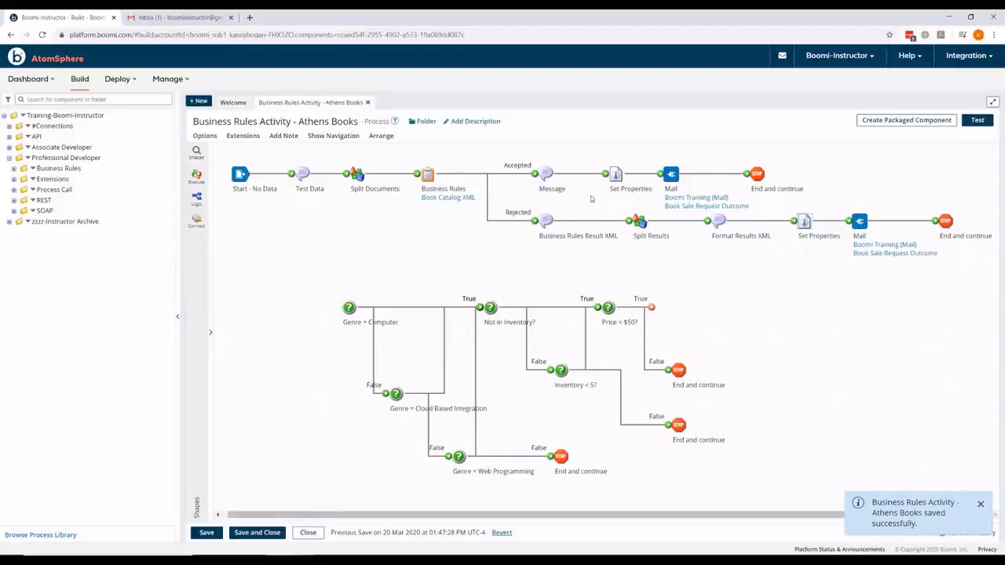
pyautogui.click(977, 122)
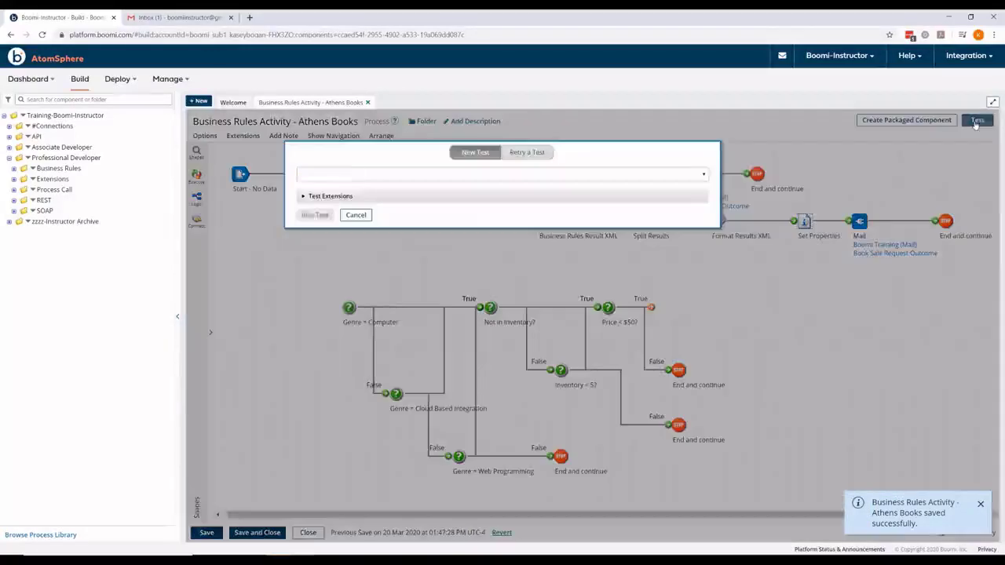
pyautogui.click(315, 215)
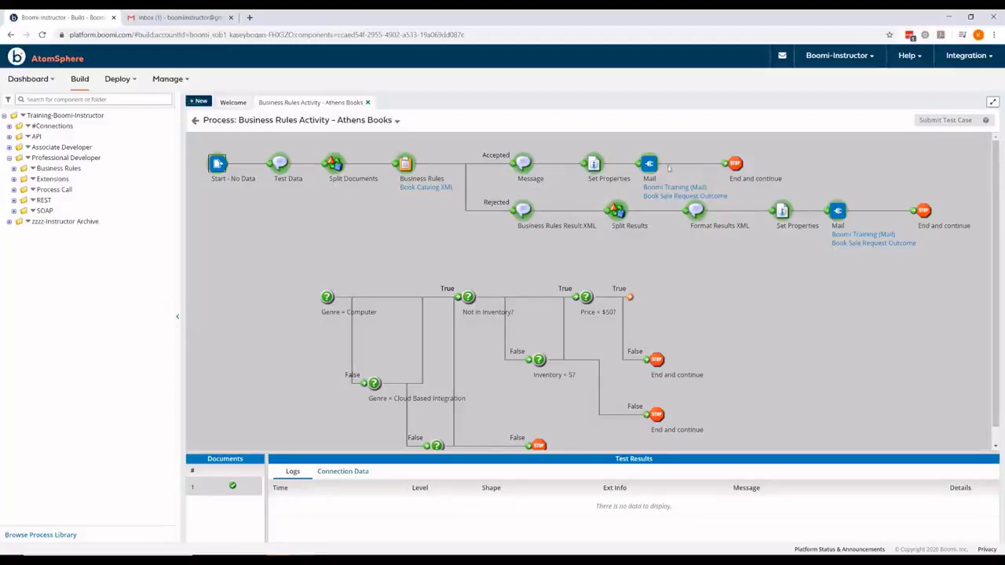
# Step: Read the document the accepted branch's Mail step received in the test run
pyautogui.click(651, 164)
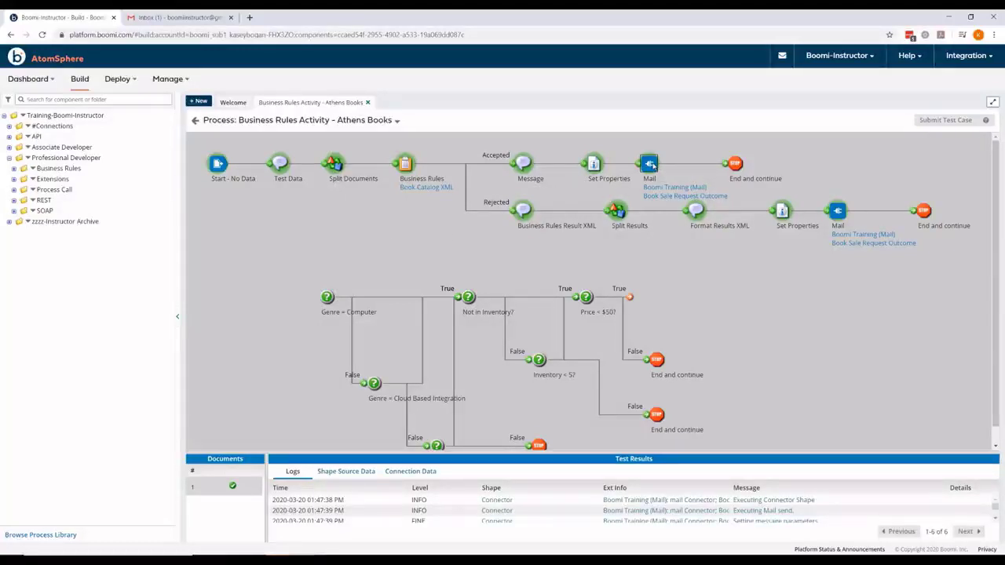
pyautogui.click(344, 472)
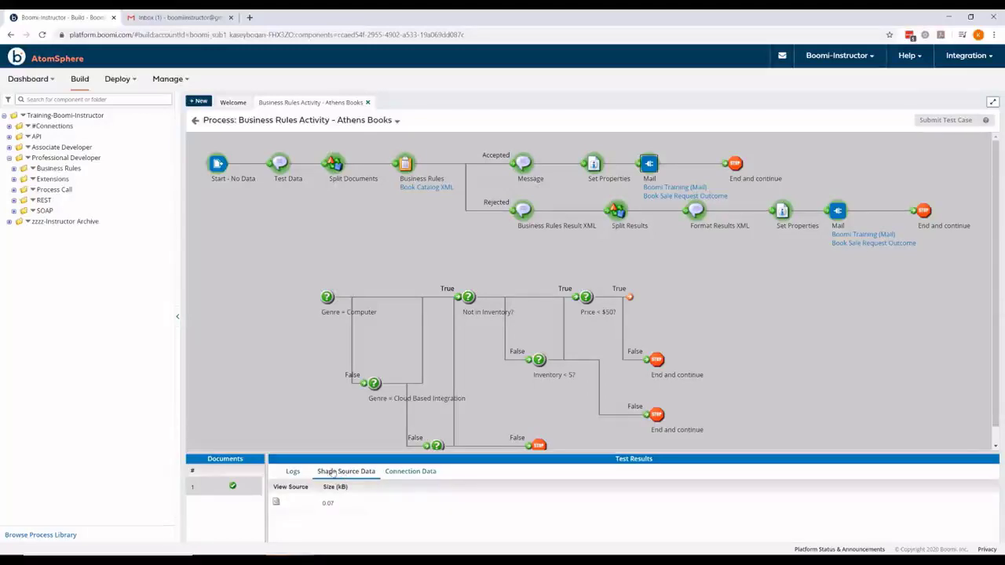
pyautogui.click(279, 504)
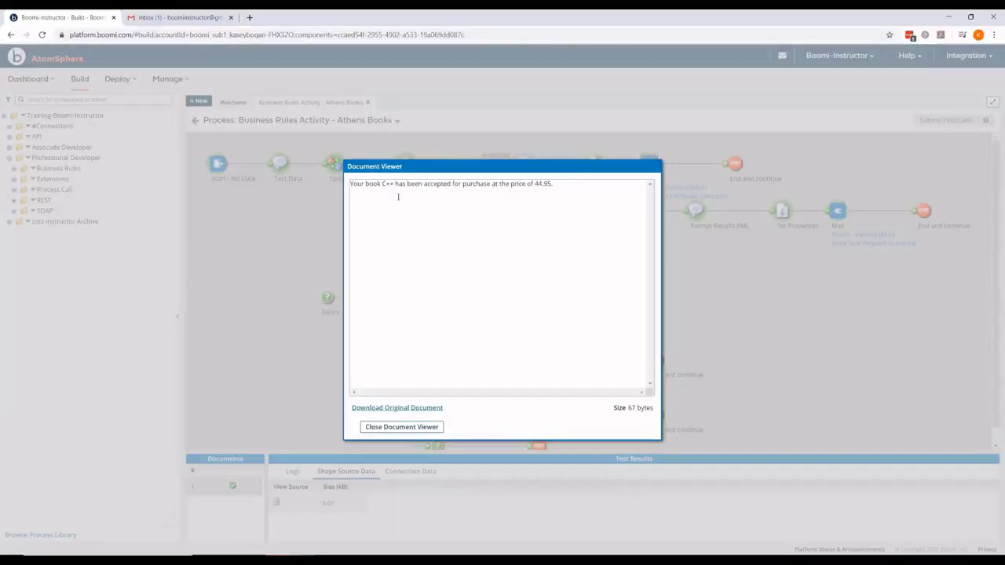
pyautogui.click(403, 428)
# Step: Read the Rejected Mail step's messages: 'Basics of Boomi' has enough stock, 'Difficult Situations, Different Approach' costs $90
pyautogui.click(837, 214)
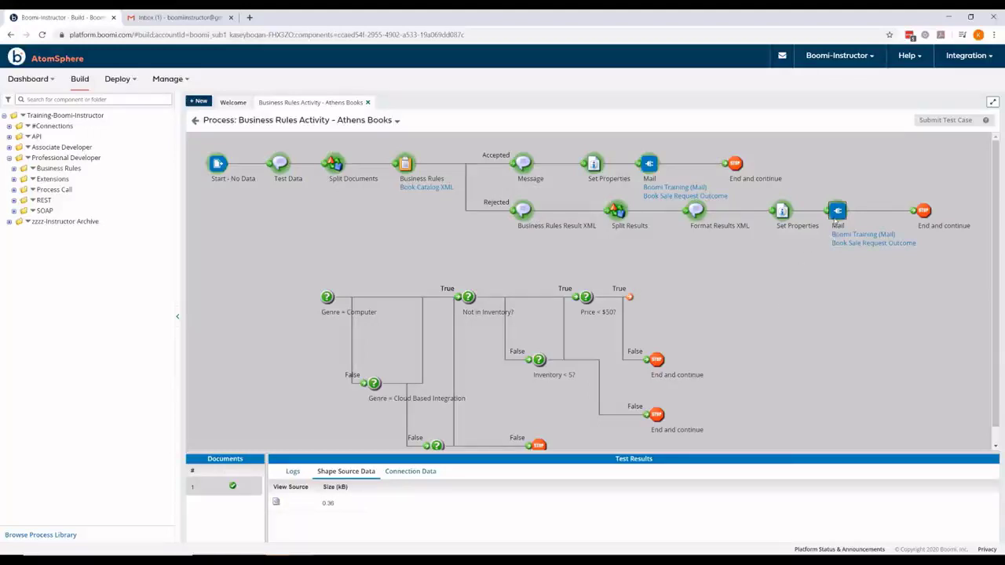
pyautogui.click(277, 504)
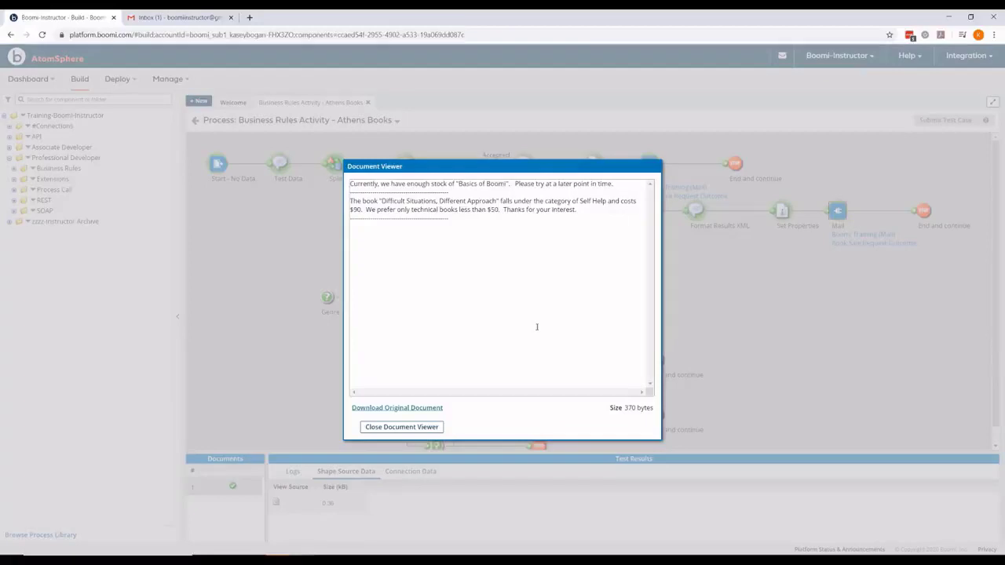
pyautogui.click(424, 428)
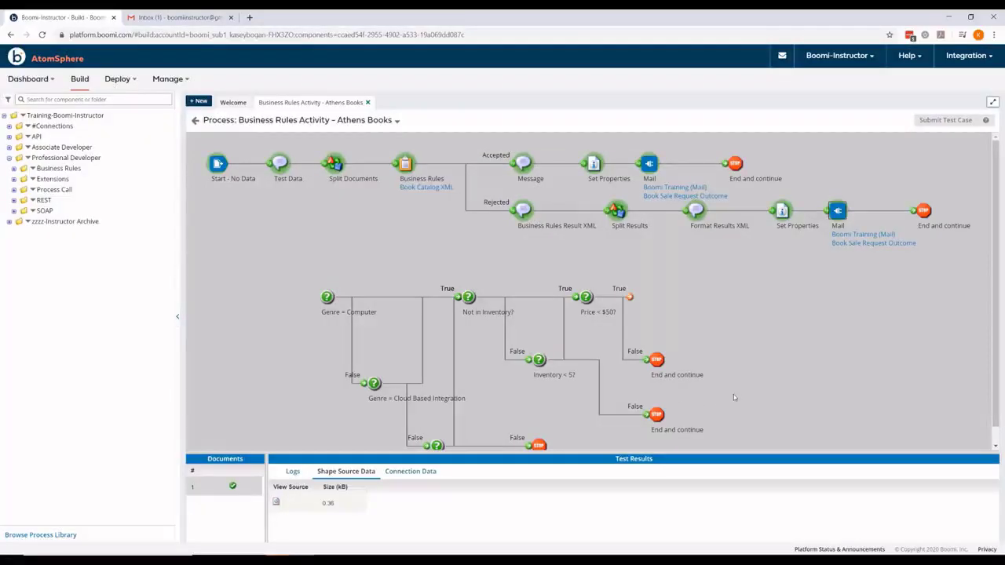